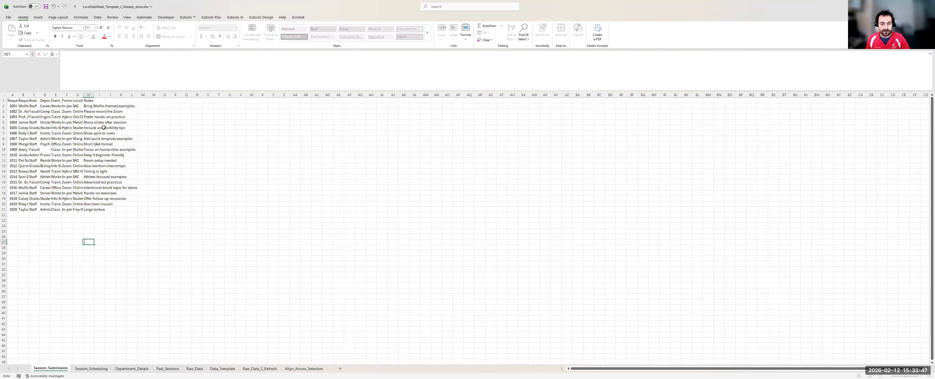
- Make the header row of the Session_Submission sheet bold
left_click(104, 128)
scroll(104, 127, "up", 5)
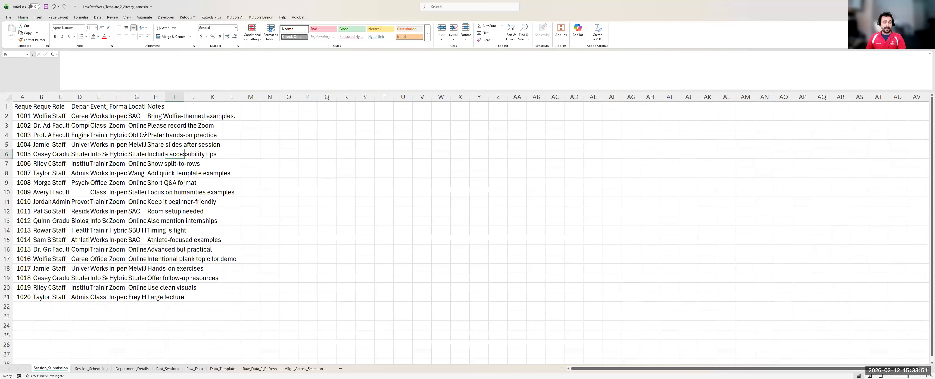
scroll(145, 134, "down", 6)
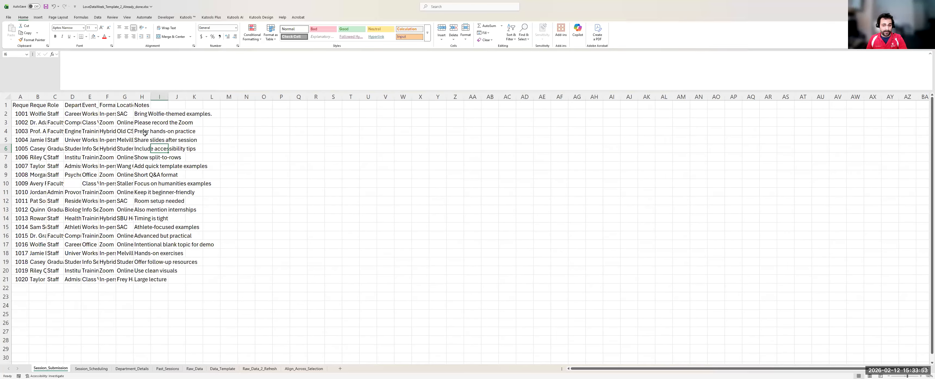
scroll(145, 133, "up", 4)
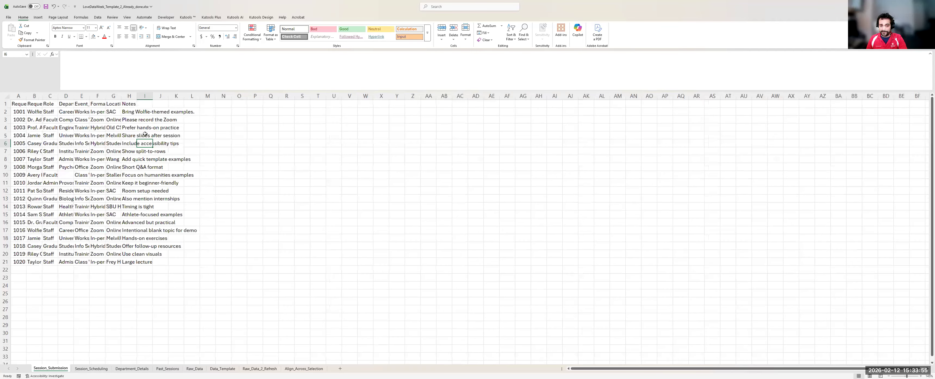
scroll(144, 134, "up", 3)
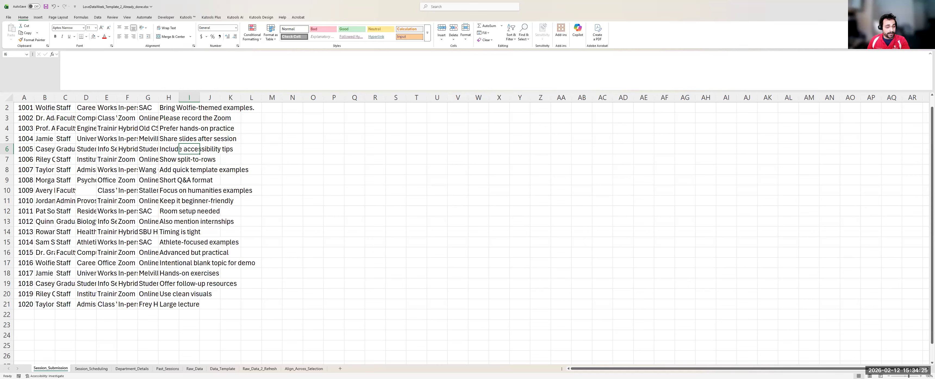
left_click(72, 110)
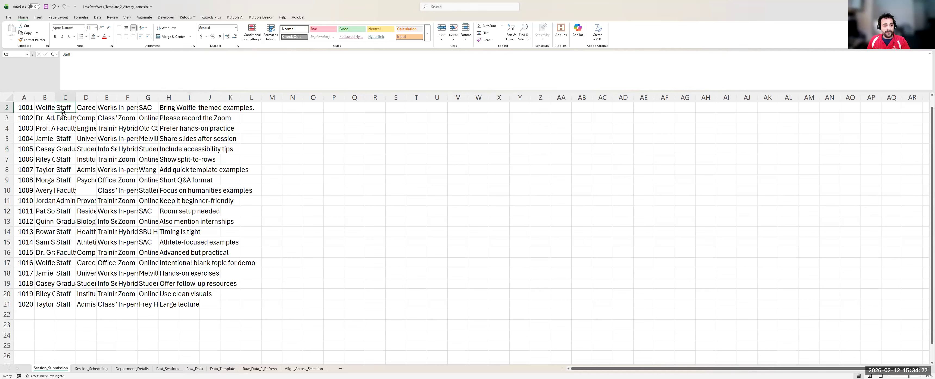
left_click(26, 106)
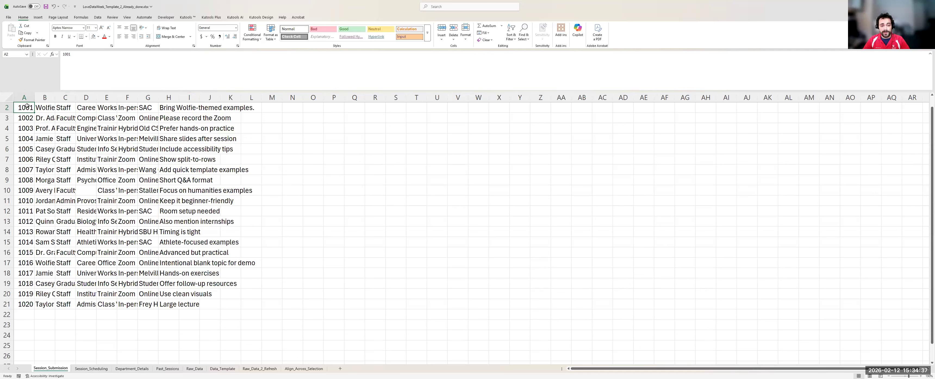
key("Up")
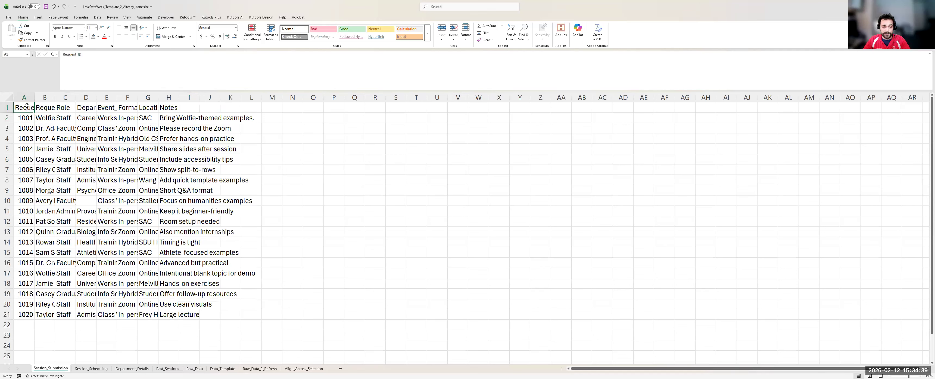
left_click(5, 106)
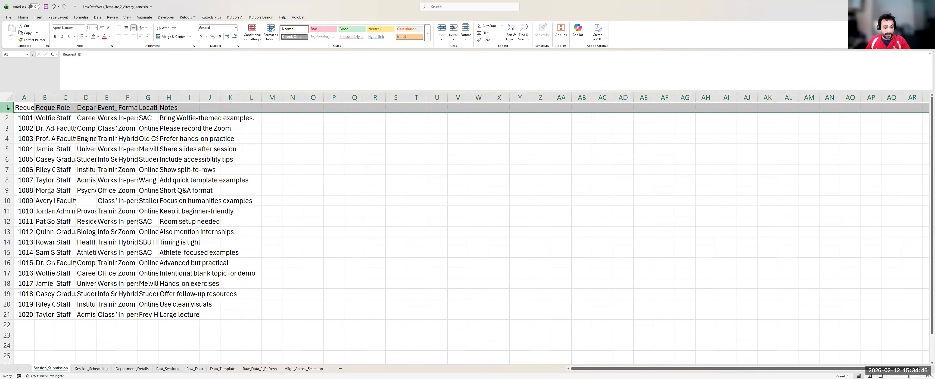
key("ctrl+b")
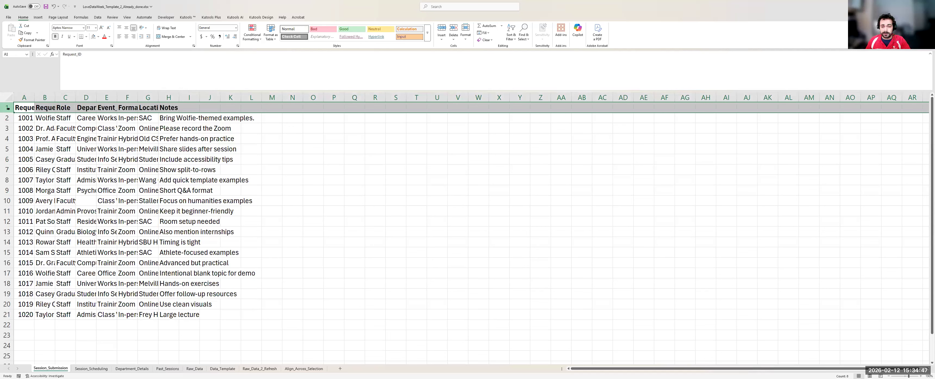
left_click(38, 109)
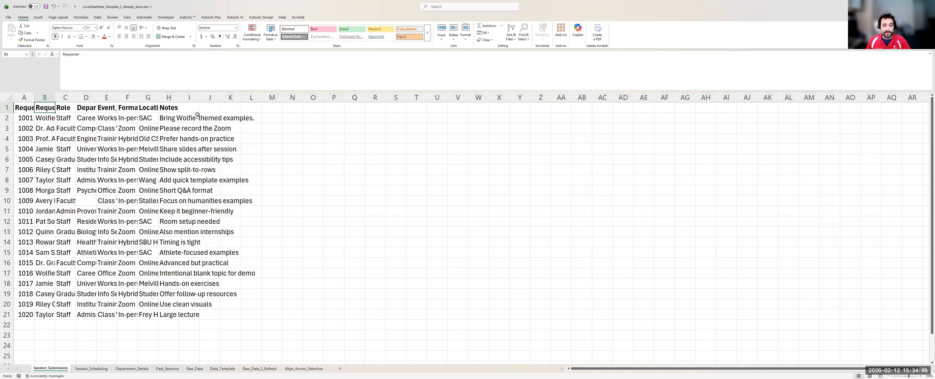
- Auto-fit the width of all columns on the Session_Submission sheet to their contents
left_click(145, 109)
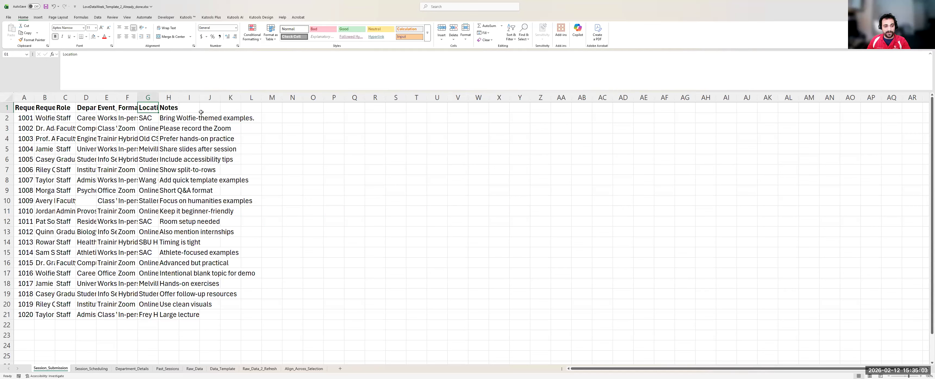
left_click(7, 97)
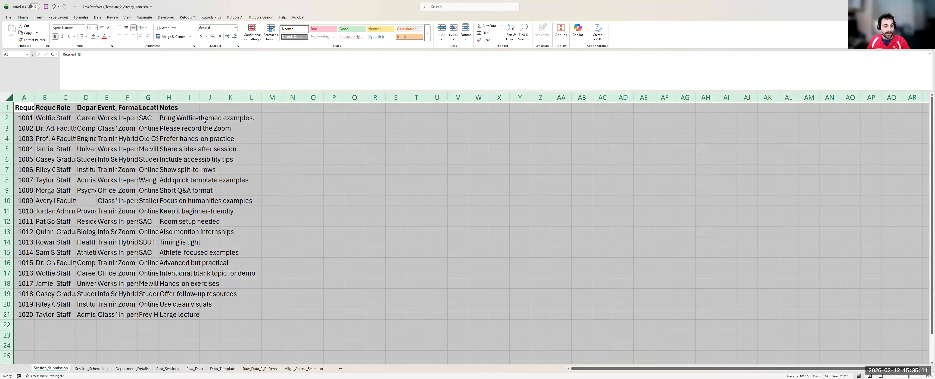
left_click(291, 136)
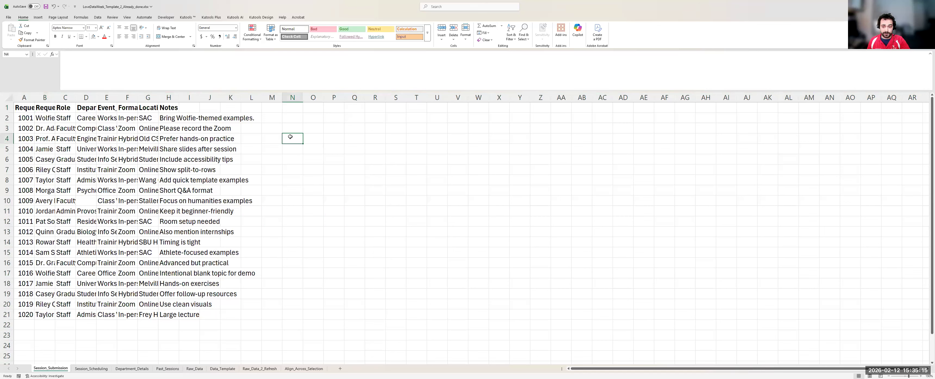
key("ctrl+a")
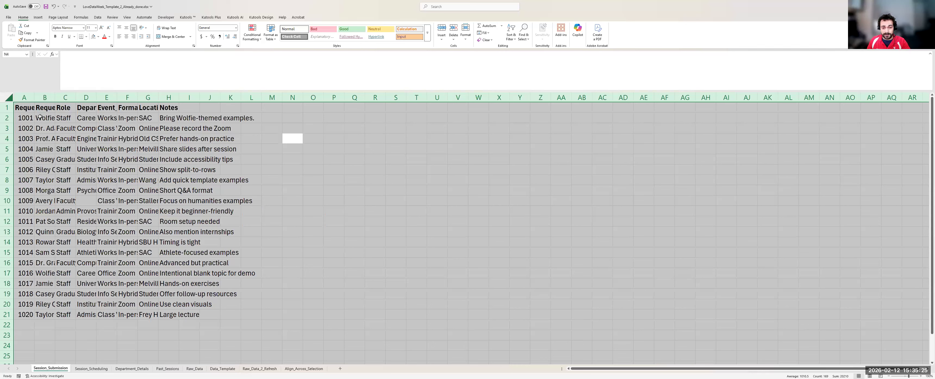
double_click(34, 97)
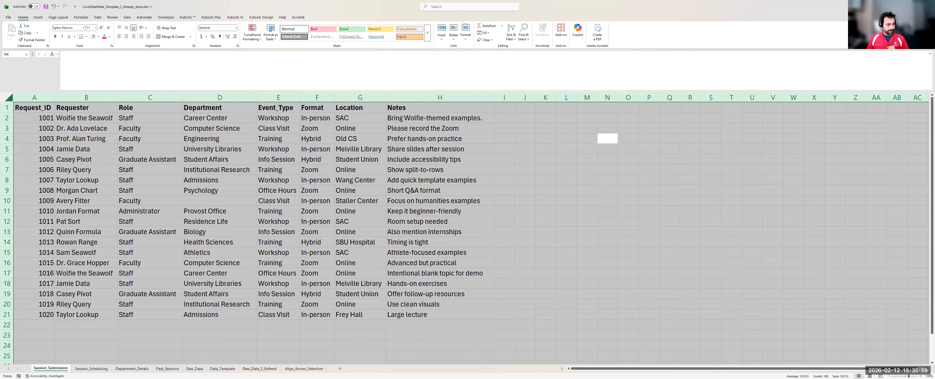
left_click(110, 144)
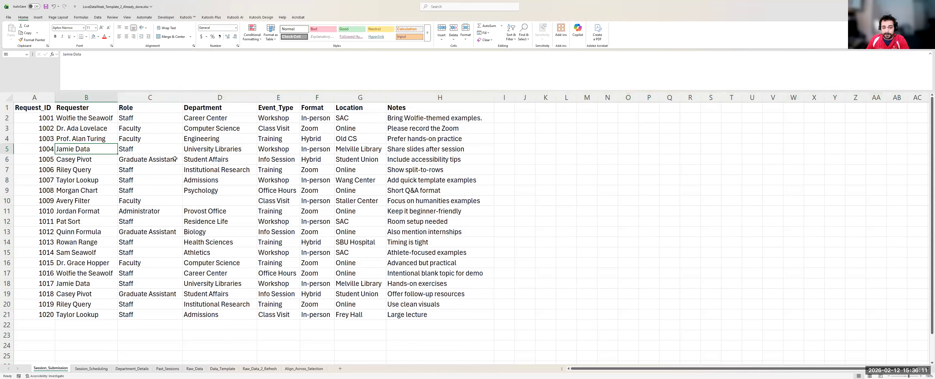
- Look through the session request rows to check whether the column headings stay in view
scroll(175, 159, "down", 5)
scroll(175, 154, "up", 3)
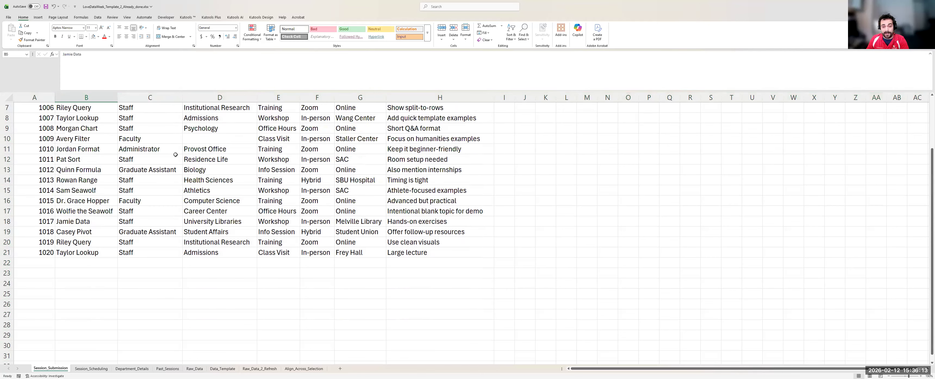
scroll(176, 154, "up", 2)
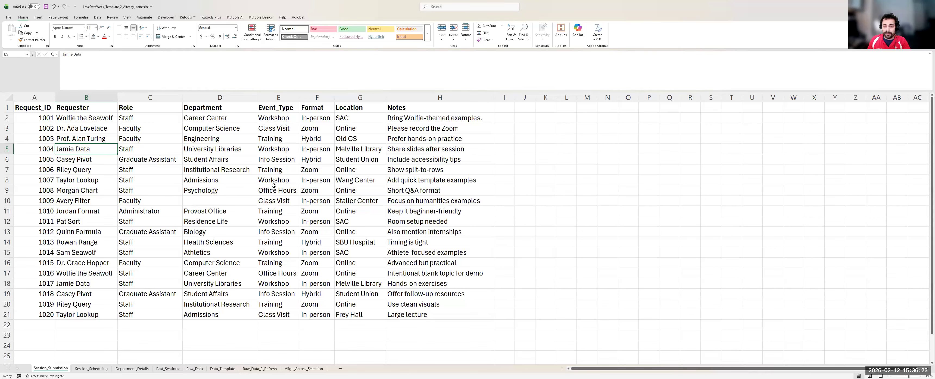
scroll(273, 185, "down", 2)
scroll(274, 185, "down", 5)
scroll(255, 186, "up", 1)
scroll(261, 189, "down", 1)
scroll(266, 186, "up", 2)
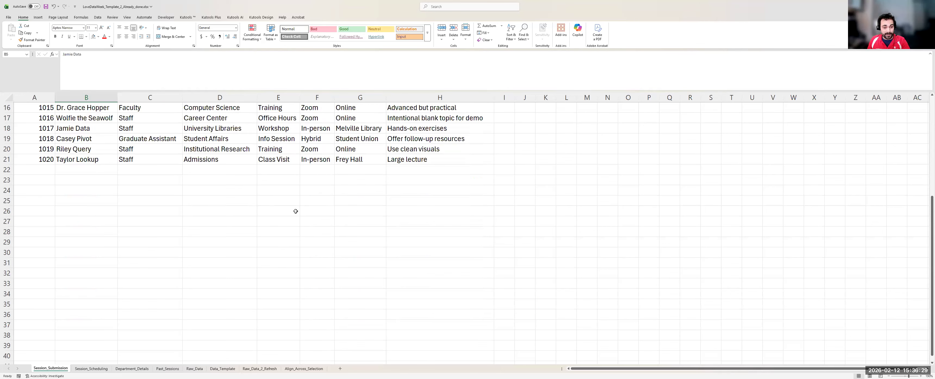
scroll(294, 211, "up", 5)
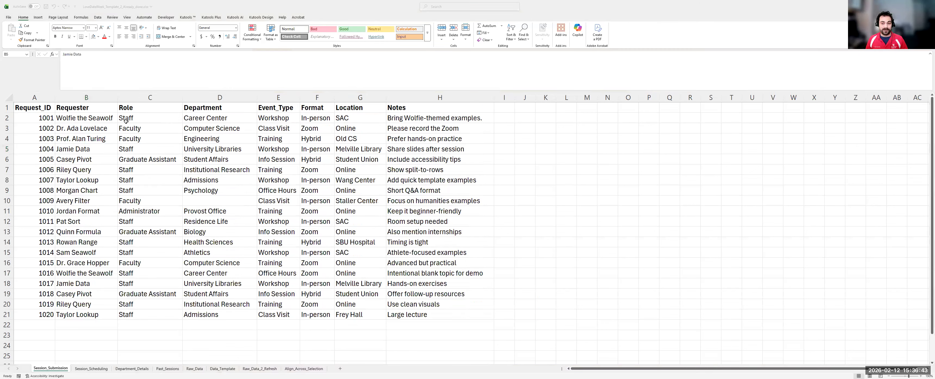
- Freeze the top row of the Session_Submission sheet and check it against the lower rows
left_click(126, 18)
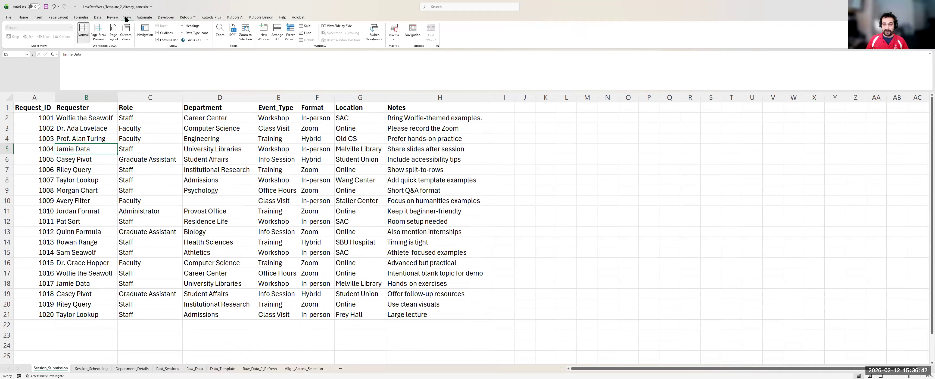
left_click(291, 38)
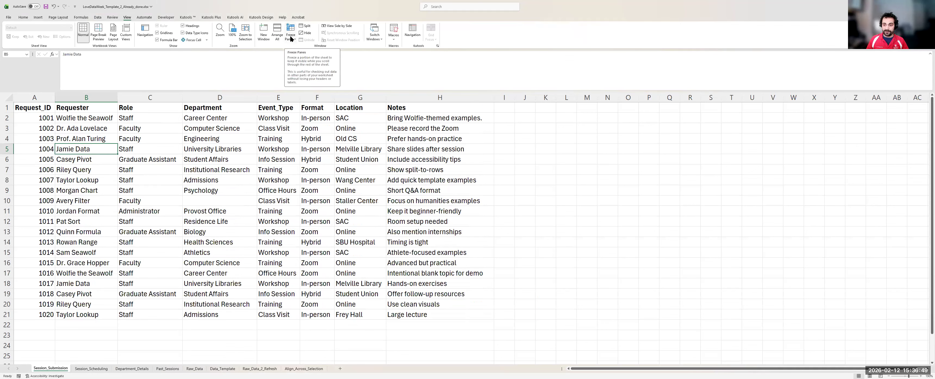
left_click(313, 64)
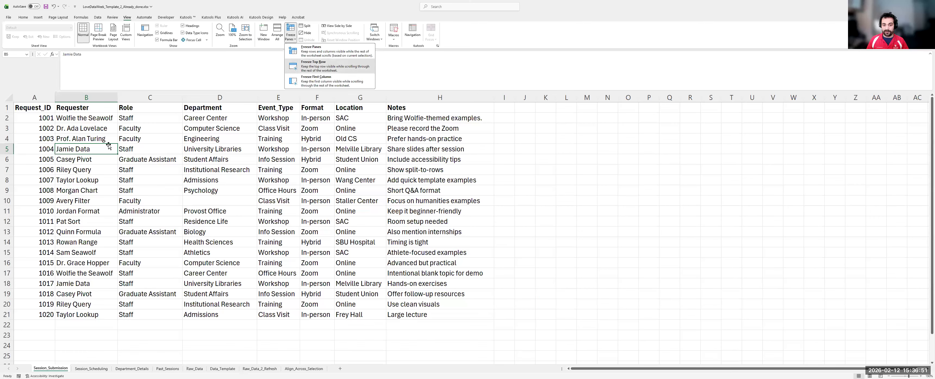
scroll(105, 126, "down", 6)
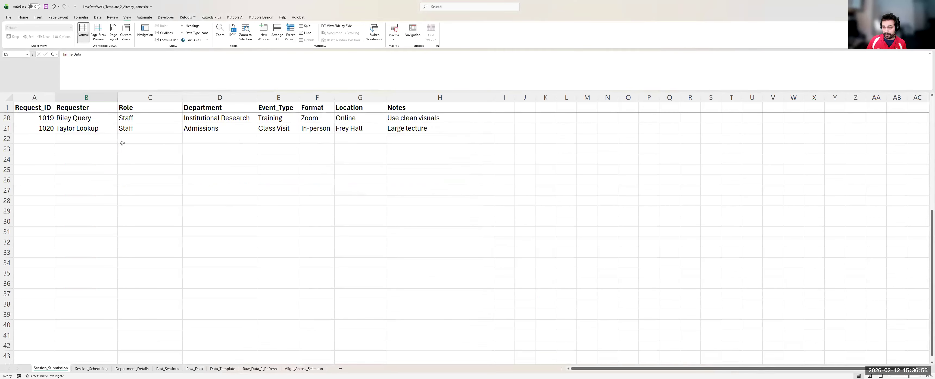
scroll(122, 142, "up", 6)
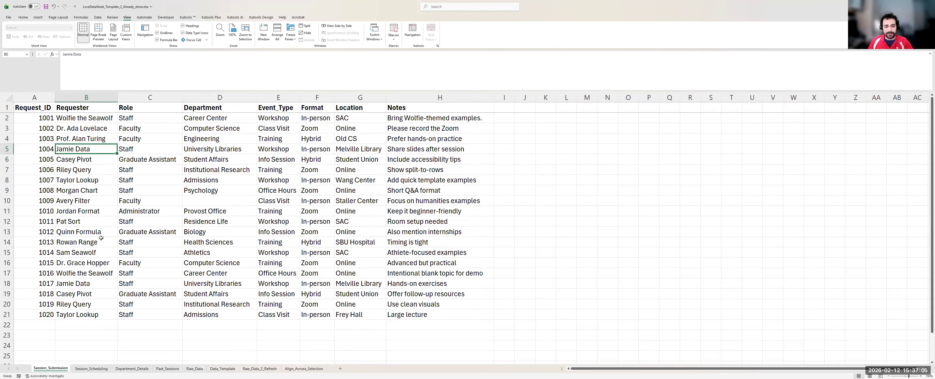
- Auto-fit the width of all columns on the Session_Scheduling sheet to their contents
left_click(92, 367)
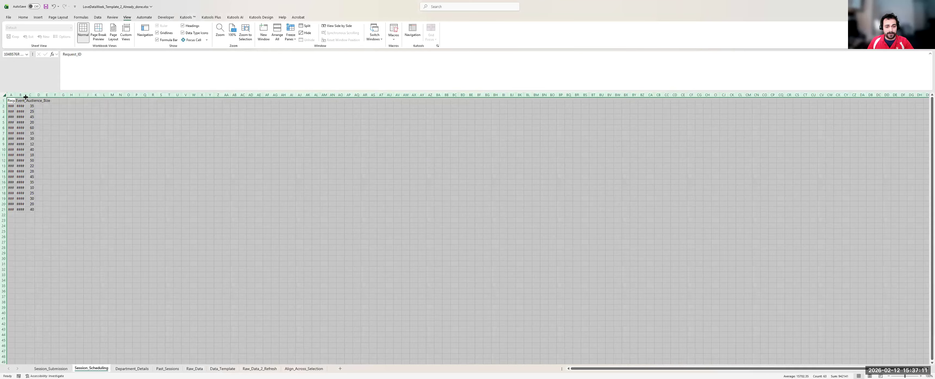
left_click(5, 96)
double_click(15, 95)
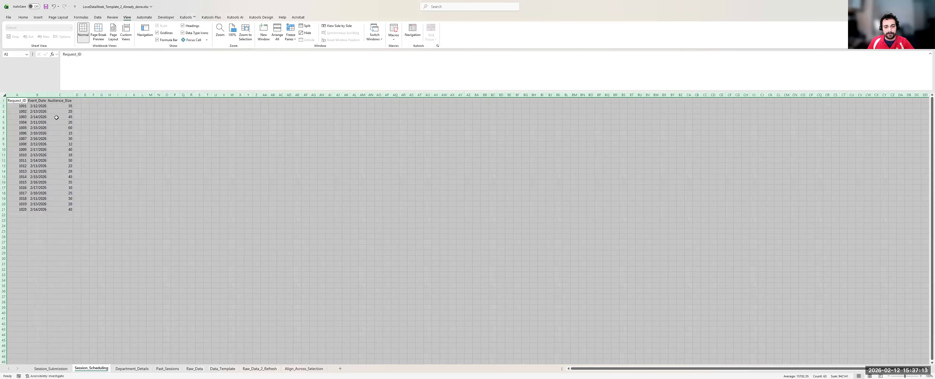
scroll(65, 119, "up", 9, "ctrl")
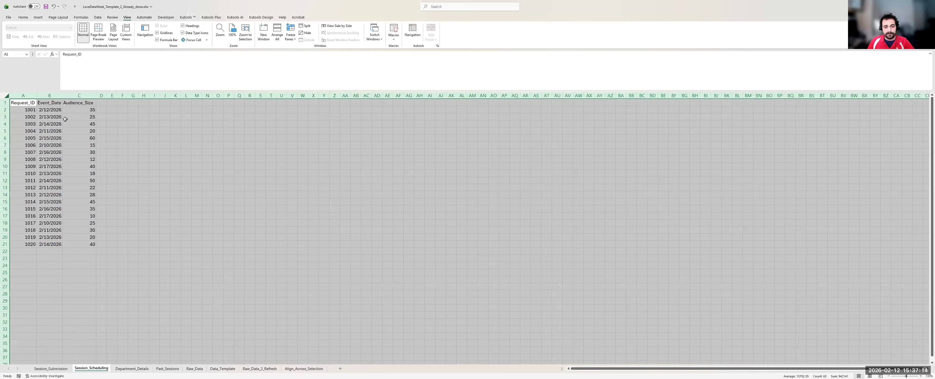
- Make the header row of the Session_Scheduling sheet bold and freeze the top row
left_click(8, 108)
key("ctrl+b")
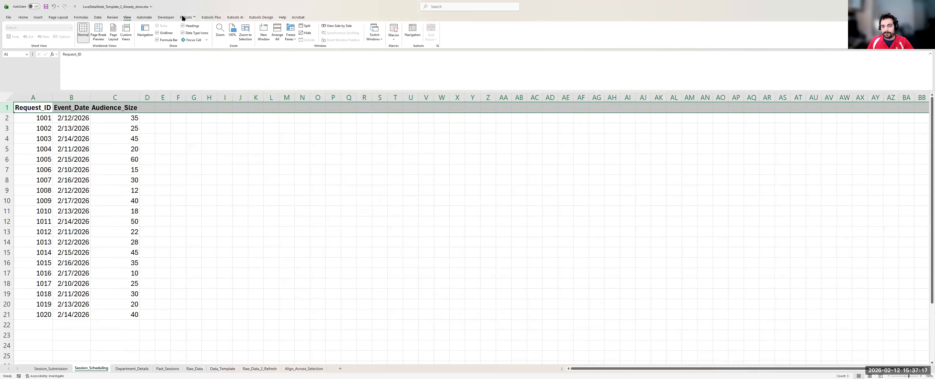
left_click(290, 34)
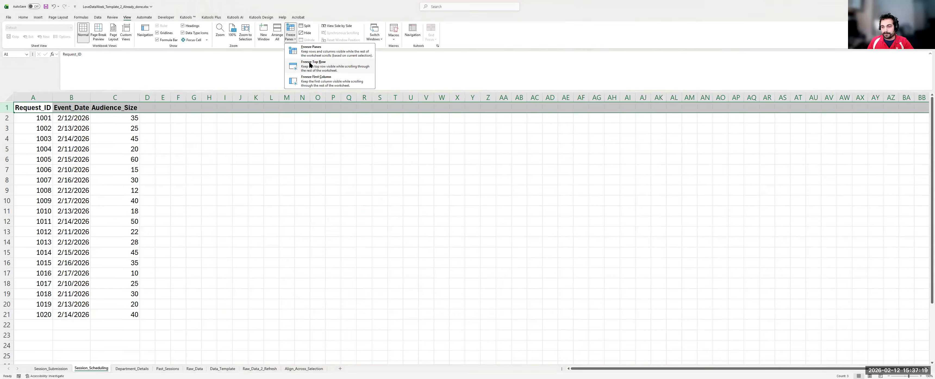
- Auto-fit the width of all columns on the Department_Details sheet to their contents
left_click(130, 368)
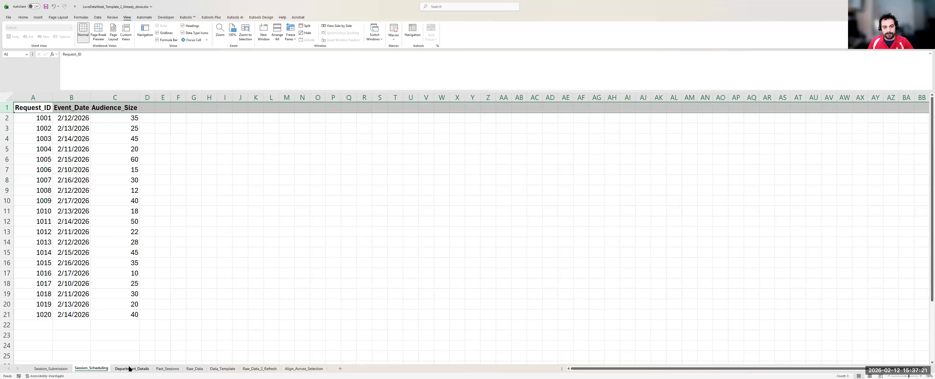
left_click(129, 369)
left_click(5, 94)
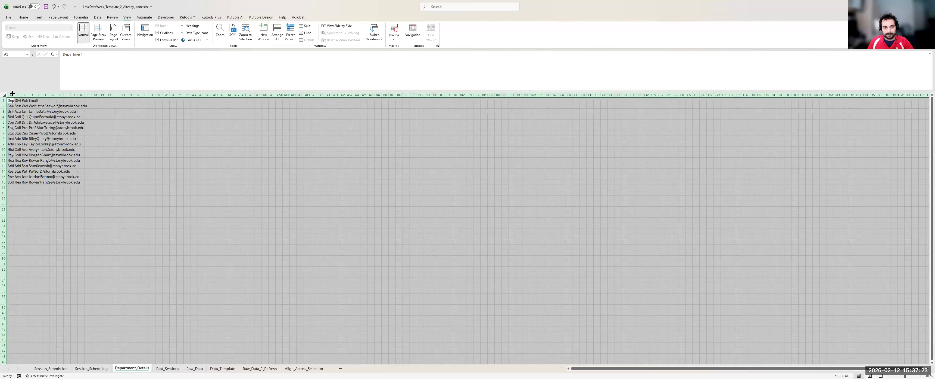
double_click(12, 94)
- Make the header row of the Department_Details sheet bold and freeze the top row
left_click(4, 100)
key("ctrl+b")
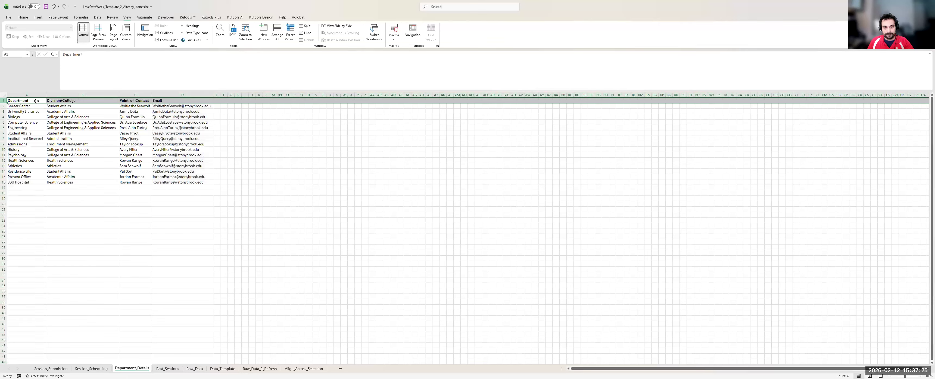
left_click(290, 34)
left_click(311, 69)
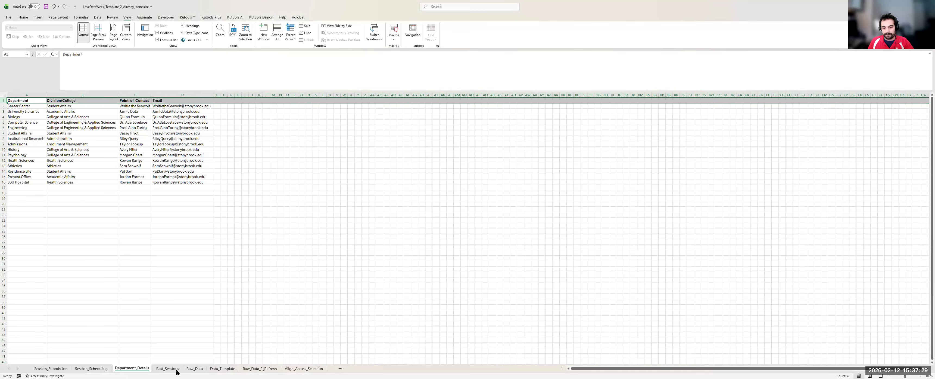
- Auto-fit the width of all columns on the Past_Sessions sheet to their contents
left_click(167, 367)
left_click(5, 96)
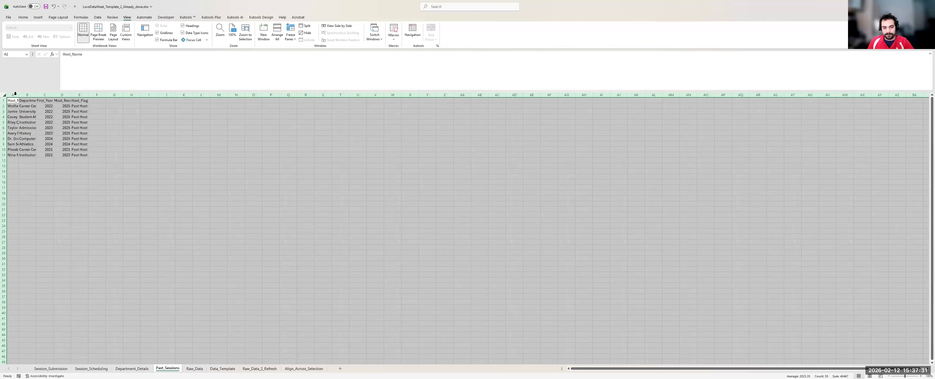
double_click(18, 95)
- Make the header row of the Past_Sessions sheet bold and freeze the top row
left_click(3, 100)
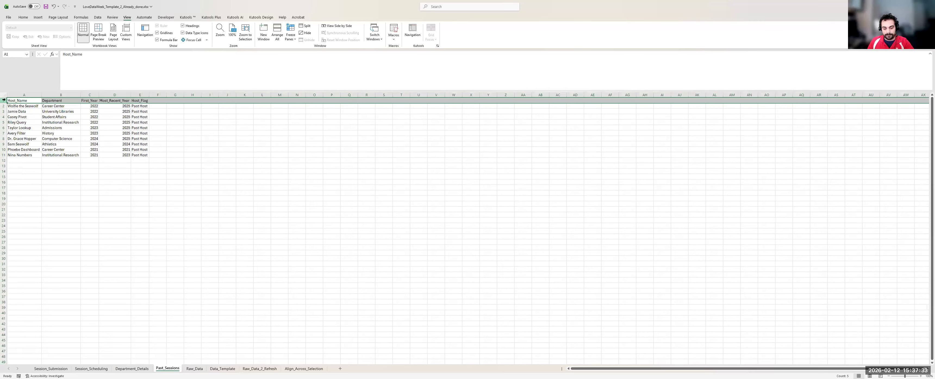
key("ctrl+b")
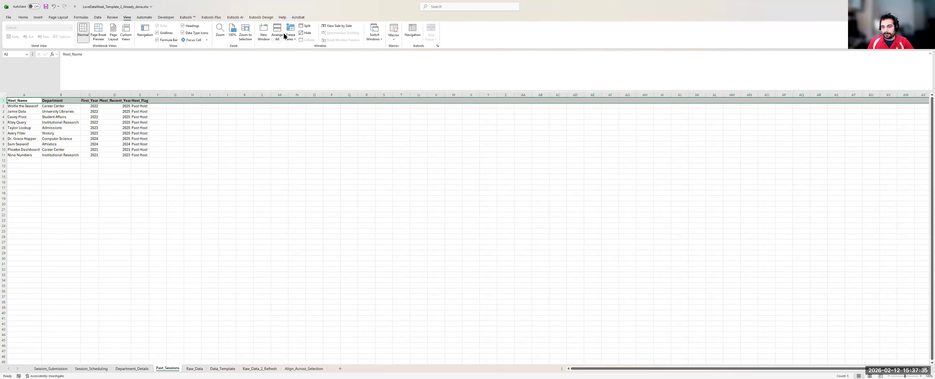
left_click(283, 33)
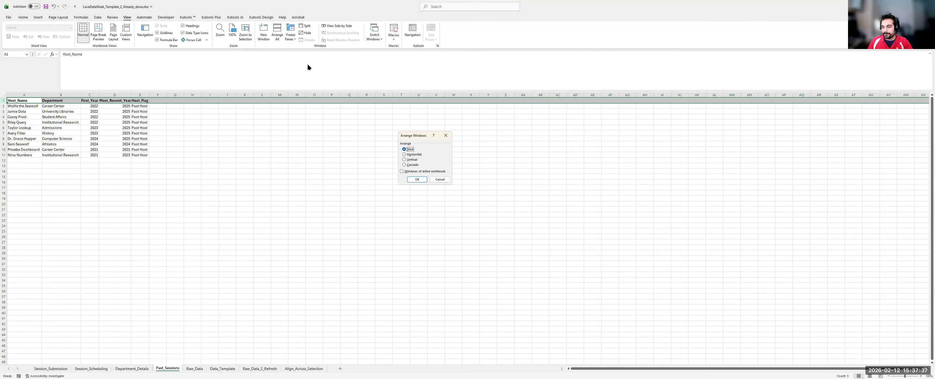
key("Escape")
left_click(163, 116)
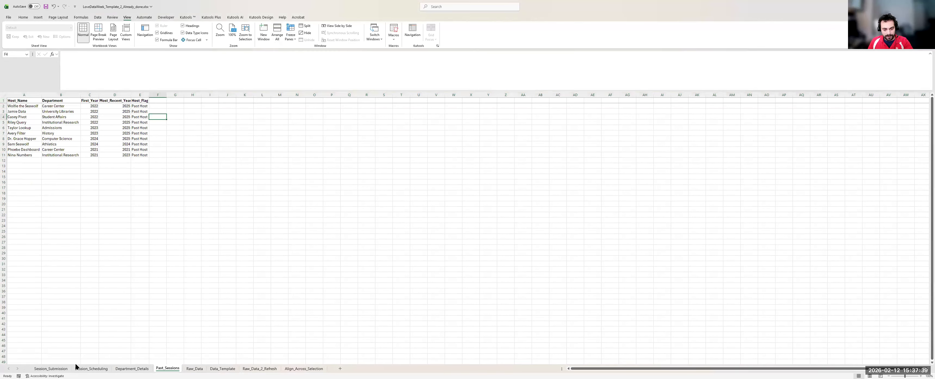
- Compare the columns of the Session_Submission sheet with the Request_ID, Event_Date and Audience_Size columns of the Session_Scheduling sheet
left_click(51, 369)
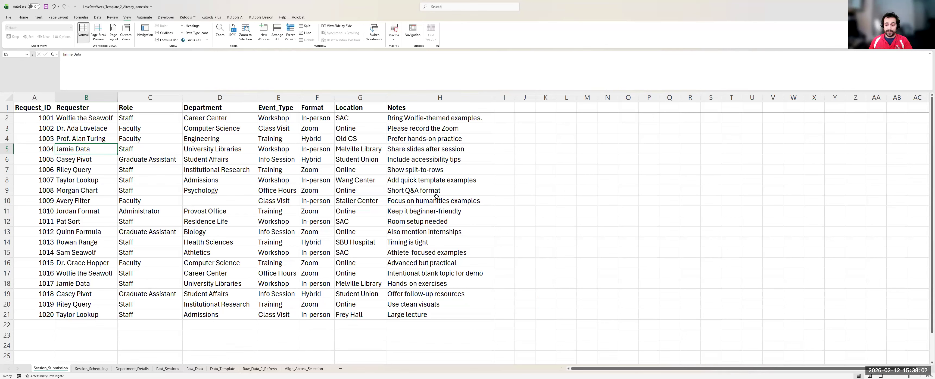
left_click(505, 108)
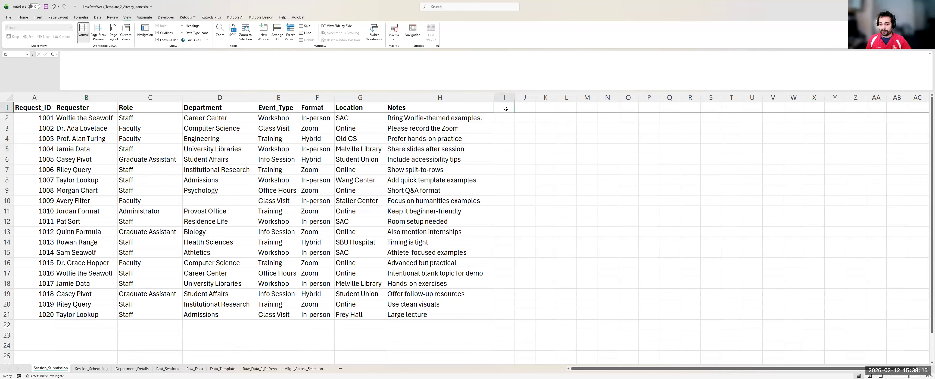
left_click(233, 110)
left_click(43, 111)
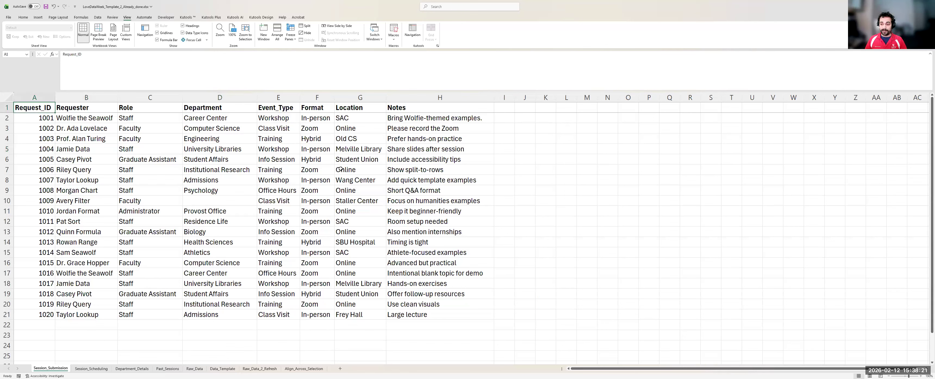
left_click(91, 368)
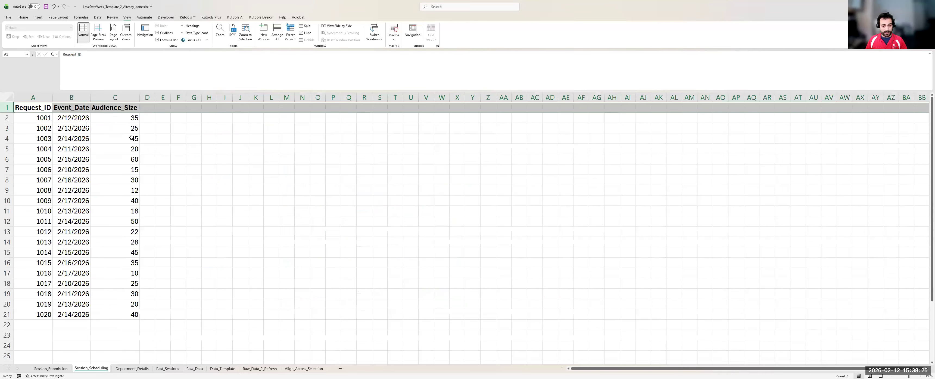
left_click(256, 149)
left_click(78, 105)
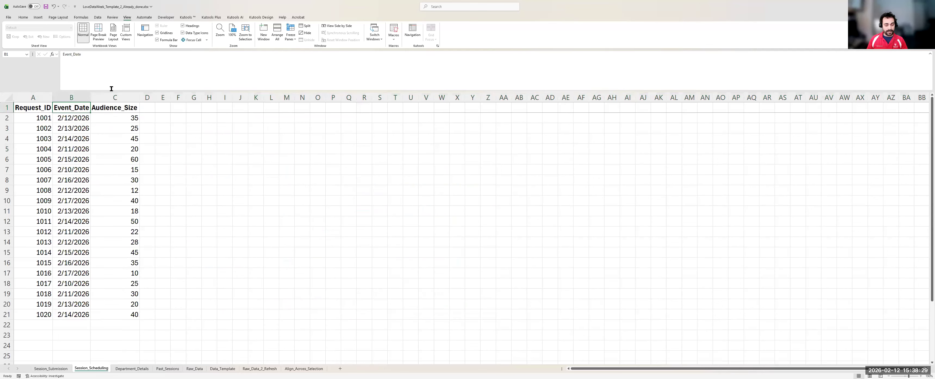
- Examine which columns the Department_Details and Past_Sessions sheets could add to the Session_Submission data
left_click(52, 368)
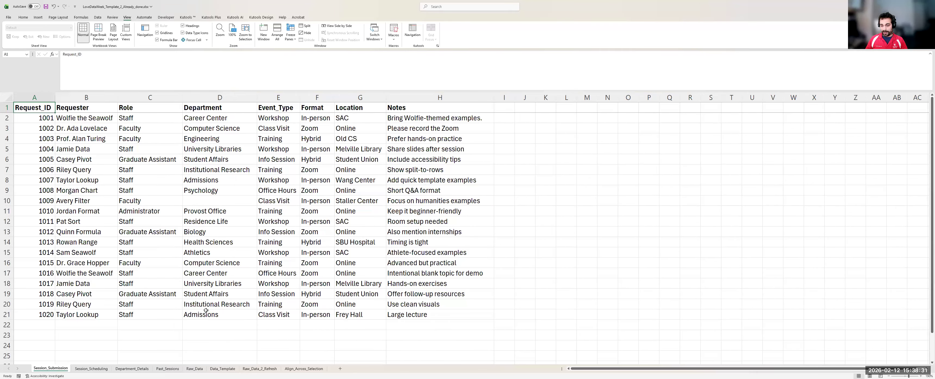
left_click(127, 368)
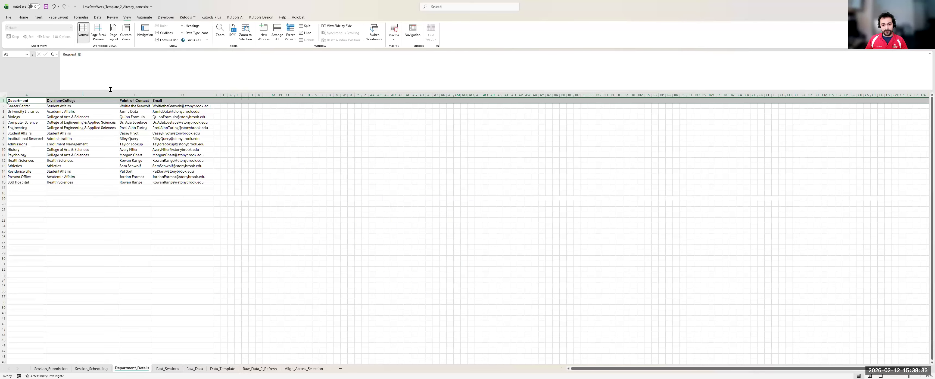
key("Up")
key("Up")
key("Up")
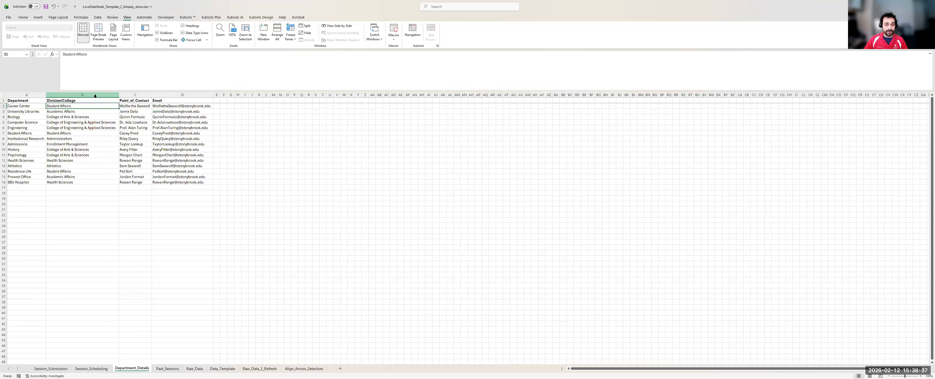
key("Right")
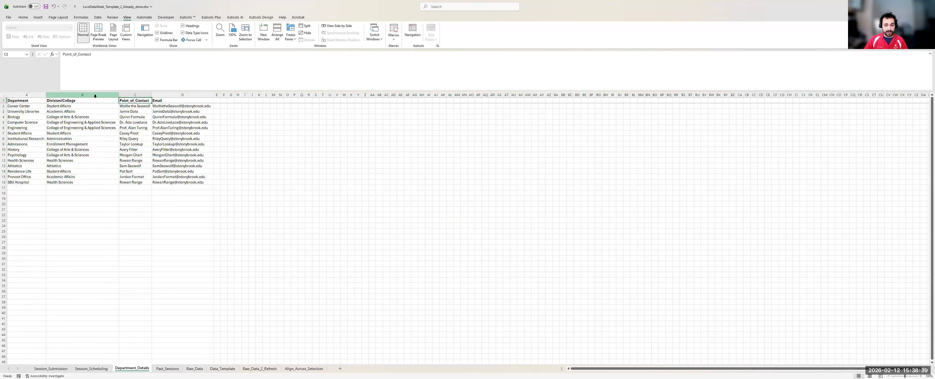
key("Right")
key("Left")
key("Left")
key("Left")
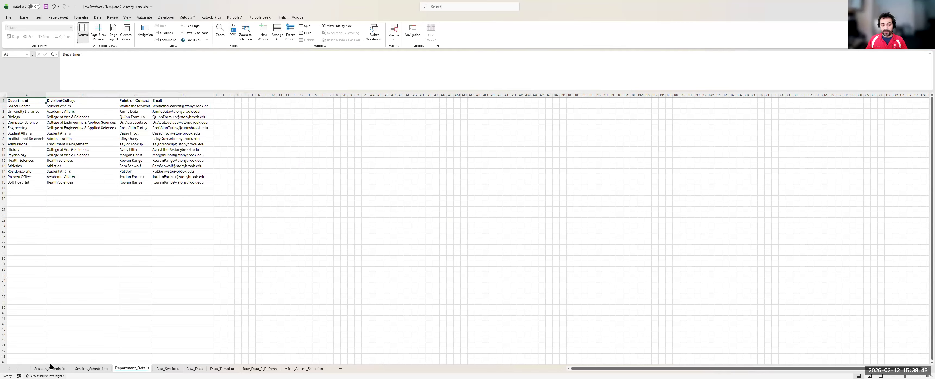
left_click(162, 370)
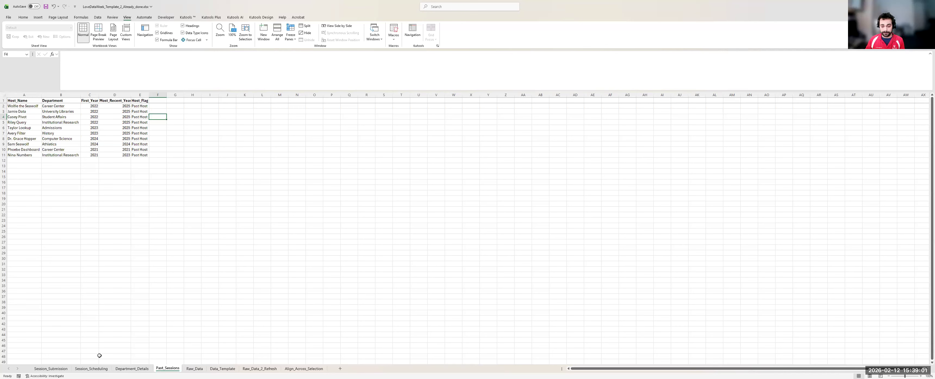
- Copy the Event_Date and Audience_Size headers from the Session_Scheduling sheet into Session_Submission starting at cell I1
left_click(91, 368)
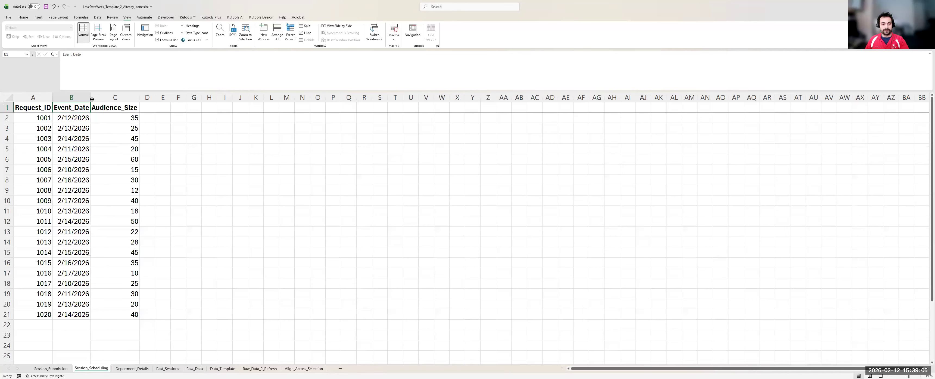
key("shift+Right")
key("ctrl+c")
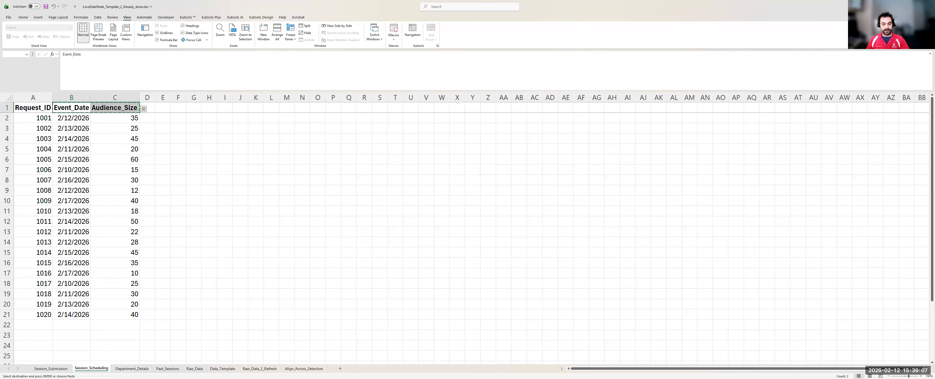
left_click(51, 369)
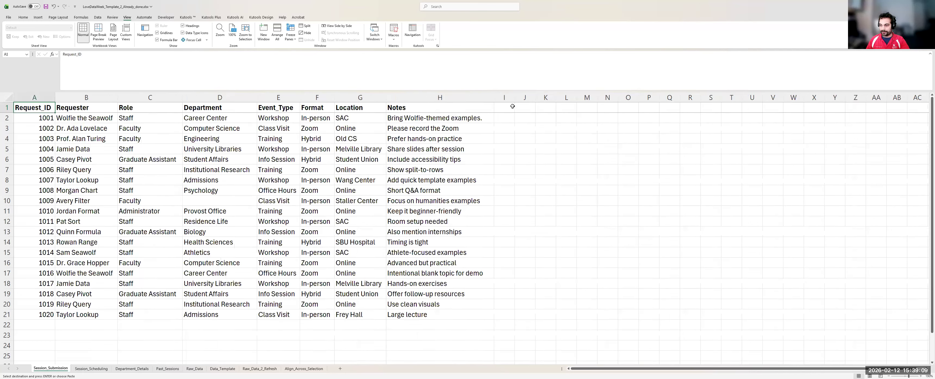
left_click(507, 107)
key("ctrl+v")
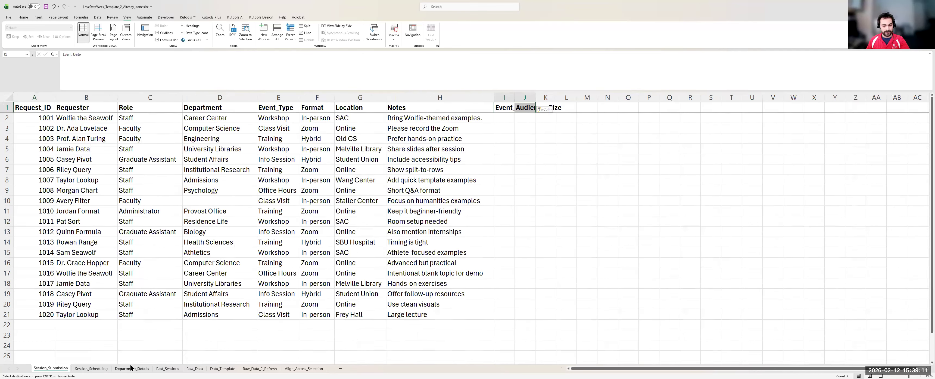
- Copy the Division/College, Point_of_Contact and Email headers from the Department_Details sheet into Session_Submission starting at cell K1
key("ctrl+Page_Down")
key("ctrl+Page_Down")
left_click(90, 100)
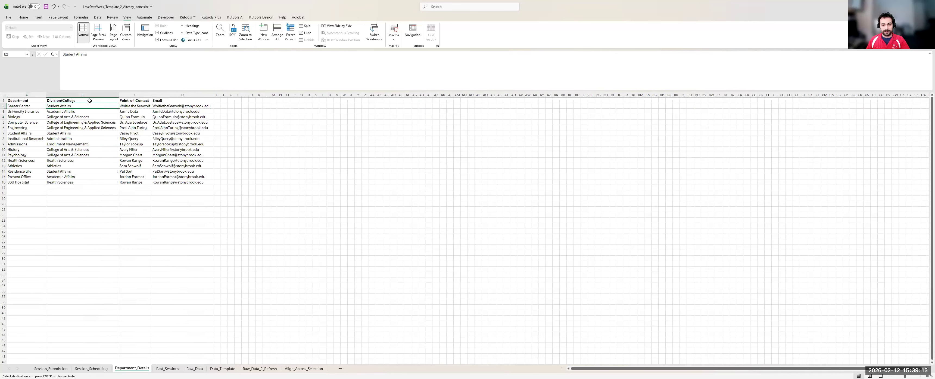
key("shift+Right")
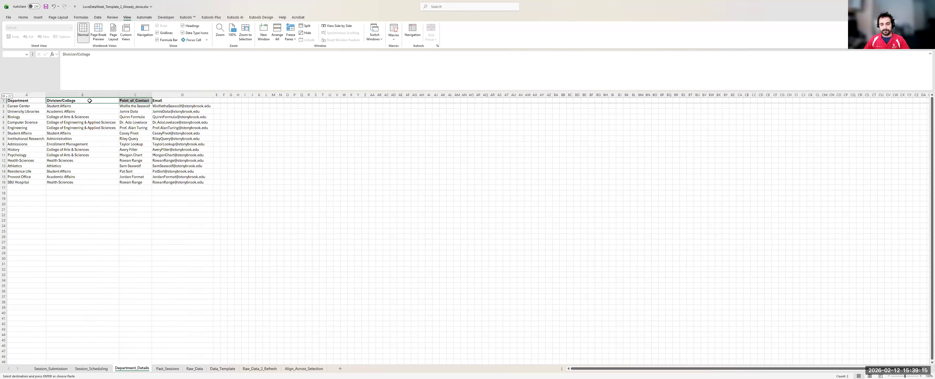
key("shift+Right")
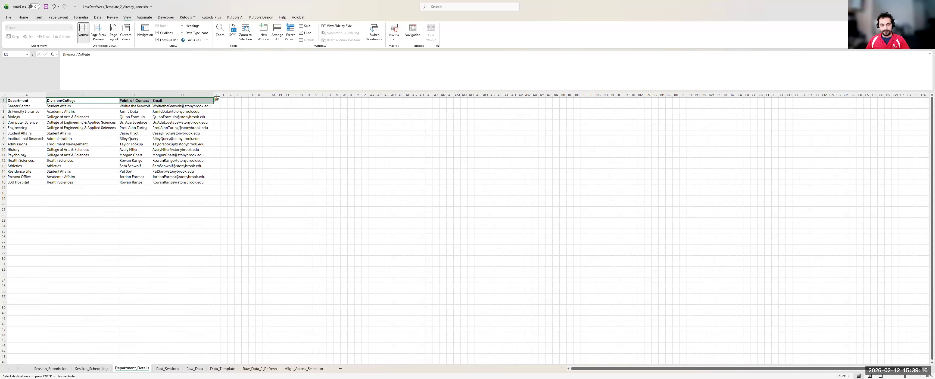
left_click(60, 368)
left_click(550, 107)
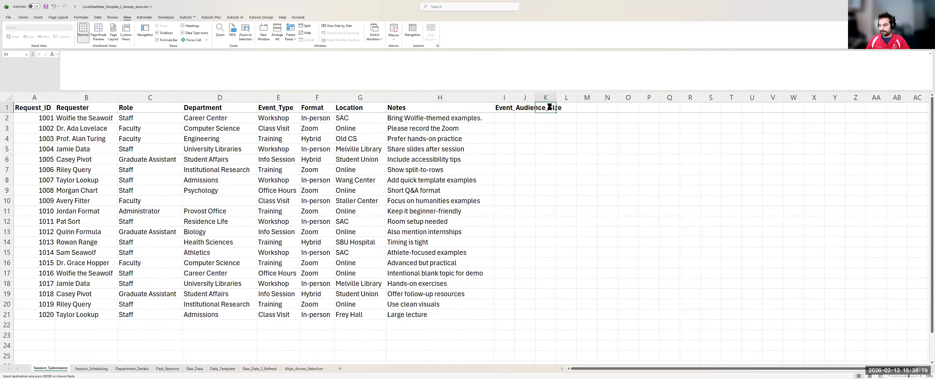
key("ctrl+v")
left_click(125, 335)
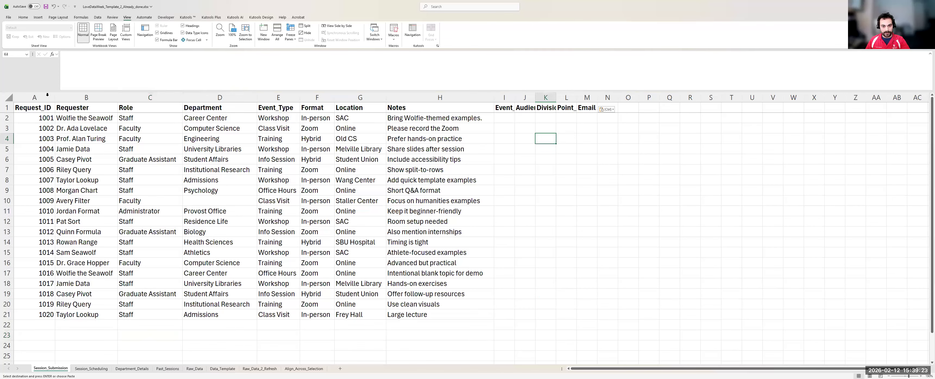
- Auto-fit the width of all columns on the Session_Submission sheet to their contents
left_click(8, 97)
double_click(55, 97)
left_click(653, 153)
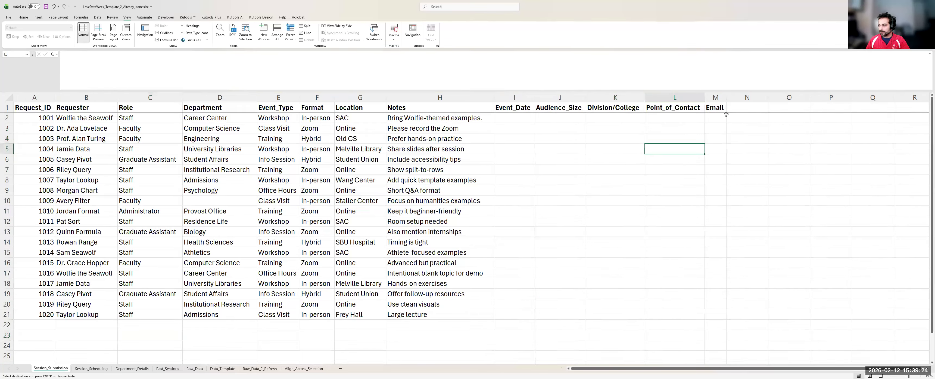
- Add the header "First Time Presenter" in cell N1 and auto-fit column N to it
left_click(739, 108)
type("First T")
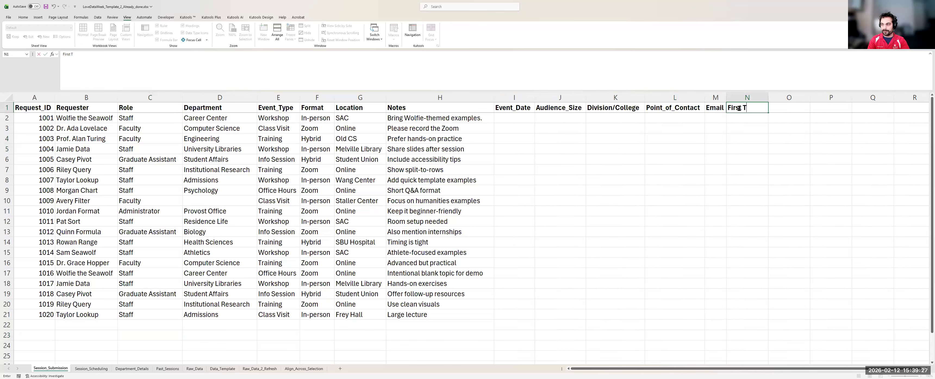
type("ime Presenter")
key("Tab")
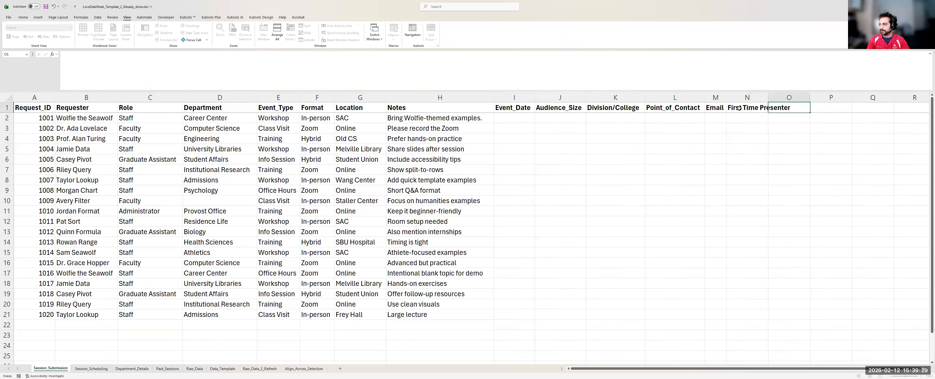
double_click(769, 97)
- Review the added headers through First Time Presenter and the Request_ID column on the Session_Submission sheet
key("Left")
key("Left")
key("Left")
key("Left")
key("Right")
key("Right")
key("Right")
key("Down")
key("Down")
key("Down")
key("Down")
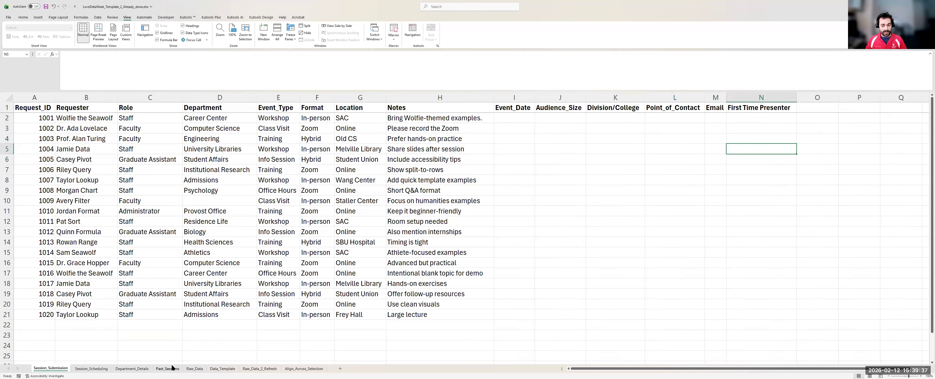
key("Up")
key("Up")
key("Up")
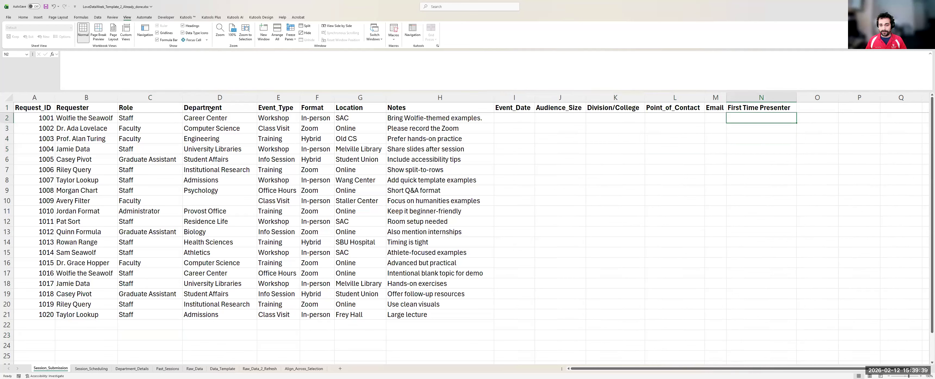
left_click(36, 107)
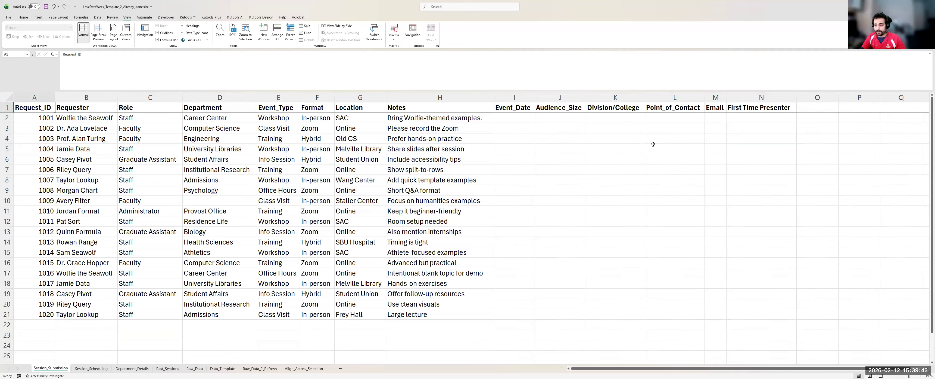
- Start an XLOOKUP formula in Event_Date cell I2 that looks up A2 in column A of the Session_Scheduling sheet
left_click(526, 119)
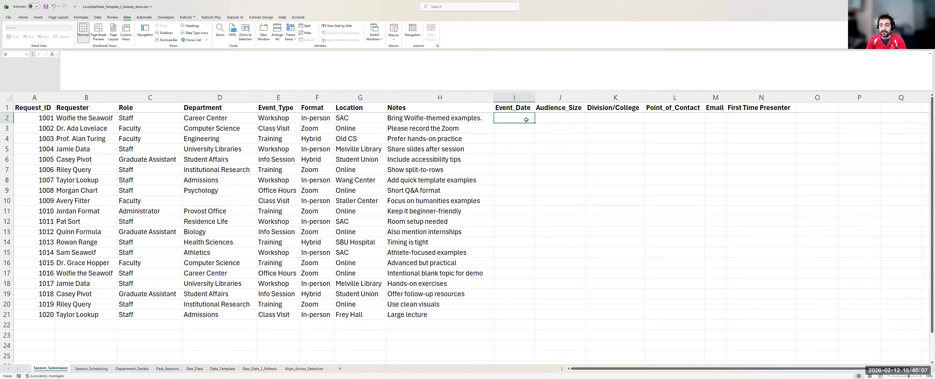
type("=")
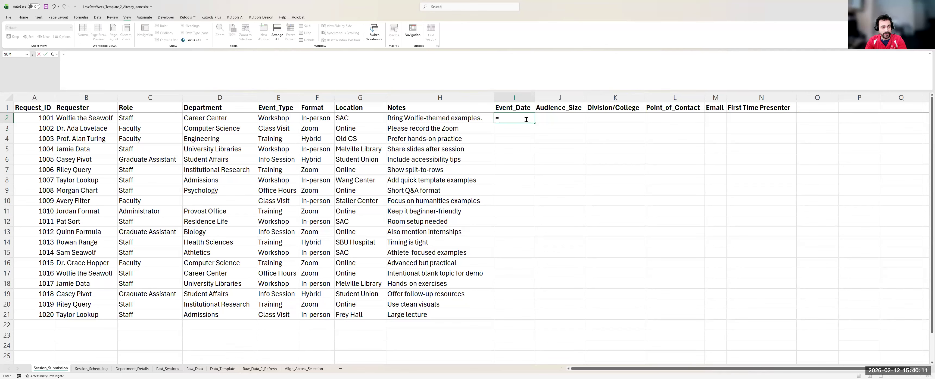
type("XLOOKUP")
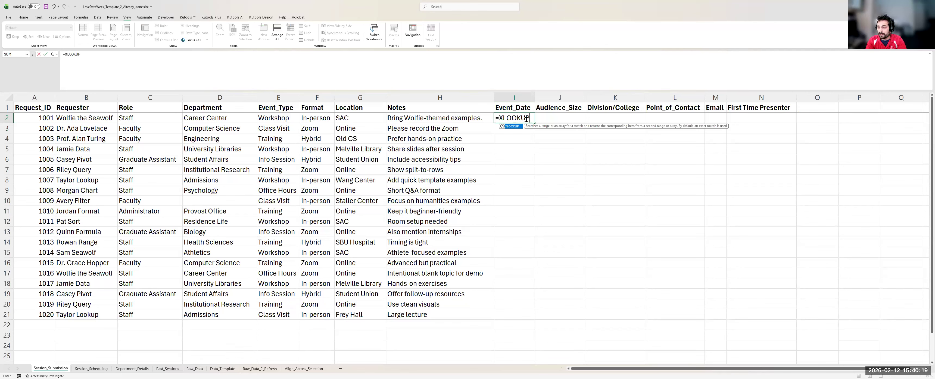
type("(")
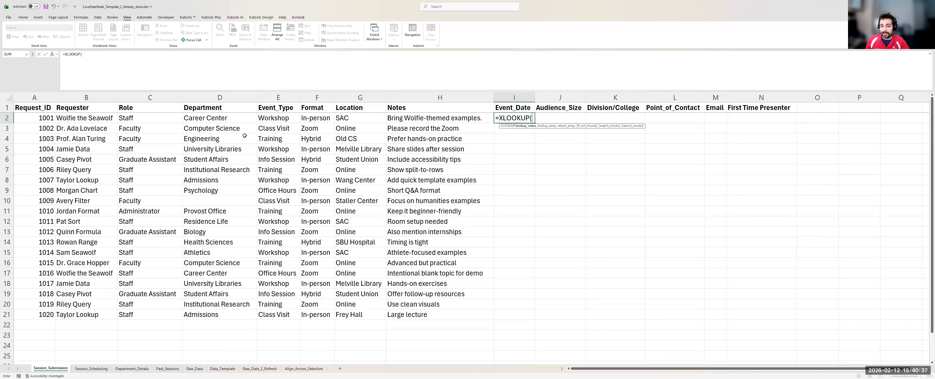
left_click(43, 118)
type(",")
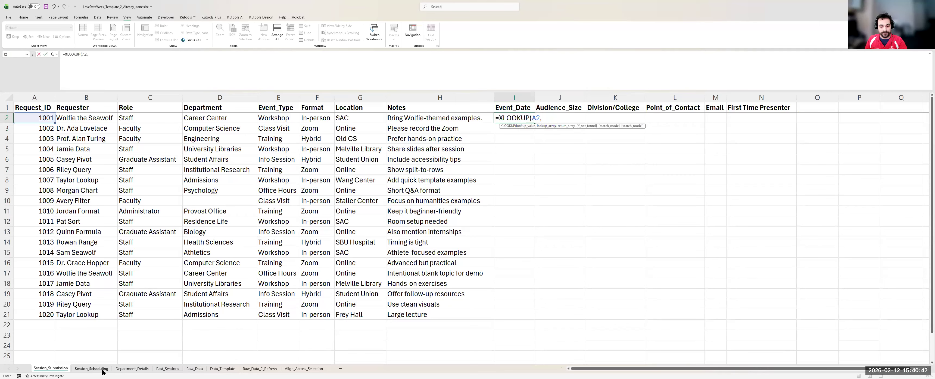
left_click(92, 368)
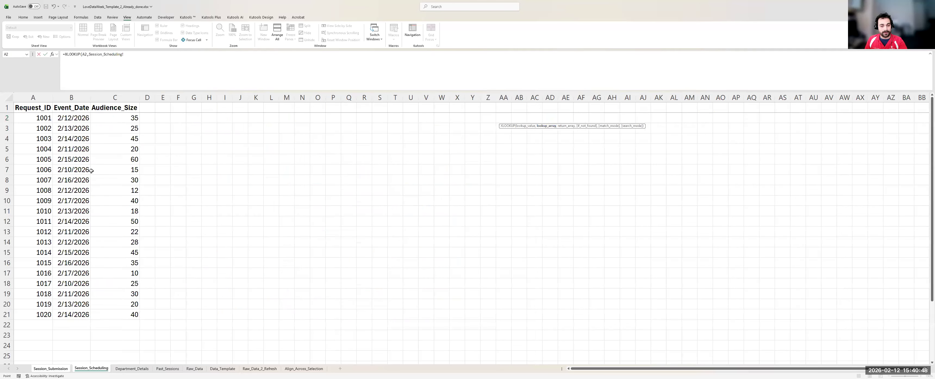
left_click(42, 96)
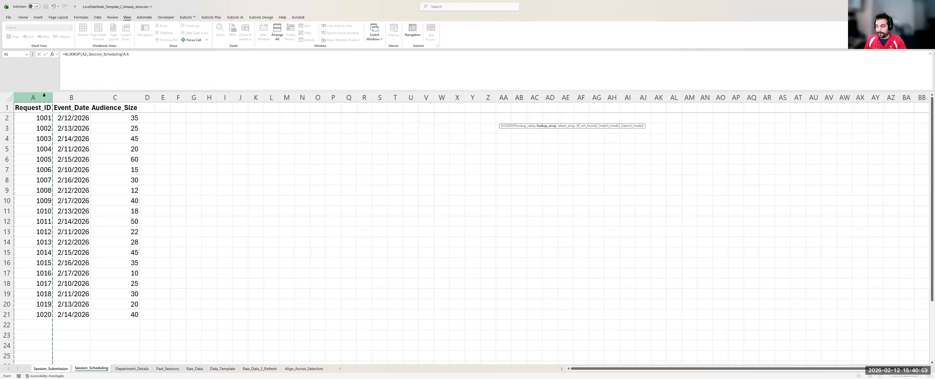
type(",")
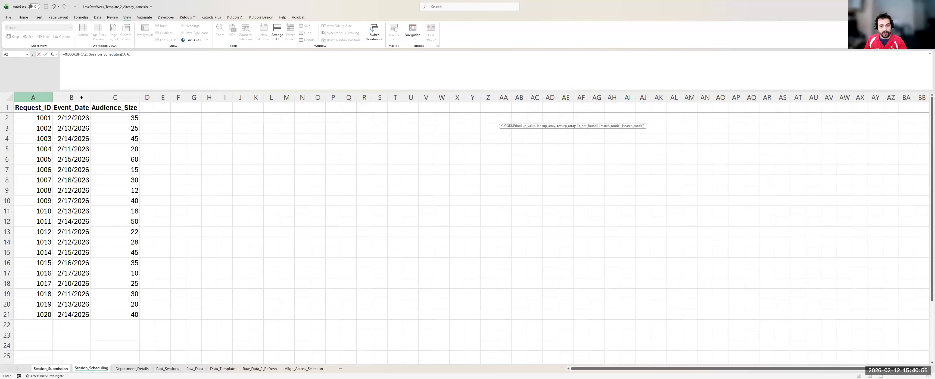
left_click(61, 362)
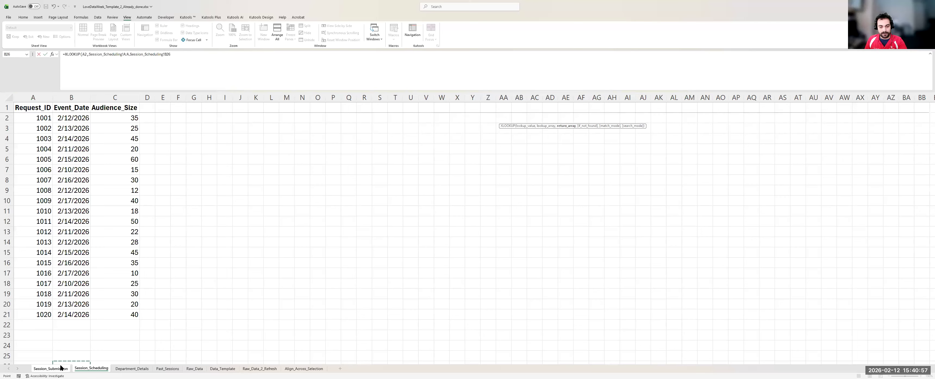
left_click(61, 368)
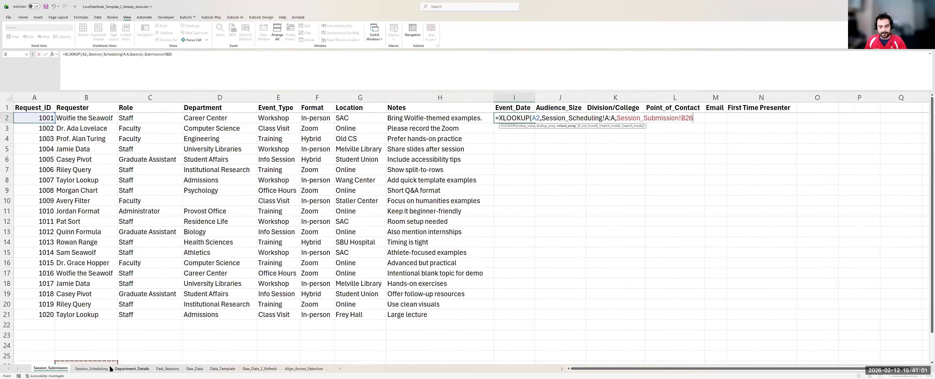
left_click(98, 368)
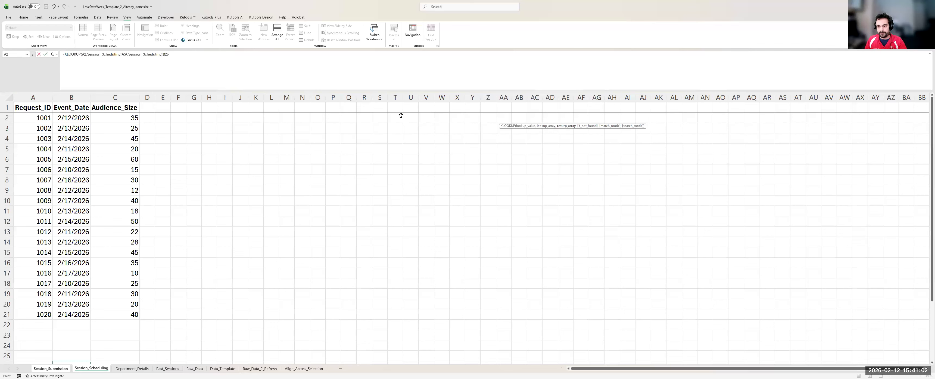
left_click(241, 58)
key("BackSpace")
key("BackSpace")
key("BackSpace")
key("BackSpace")
key("BackSpace")
key("BackSpace")
key("BackSpace")
key("BackSpace")
key("BackSpace")
key("BackSpace")
key("BackSpace")
key("BackSpace")
key("BackSpace")
key("BackSpace")
key("BackSpace")
key("BackSpace")
key("BackSpace")
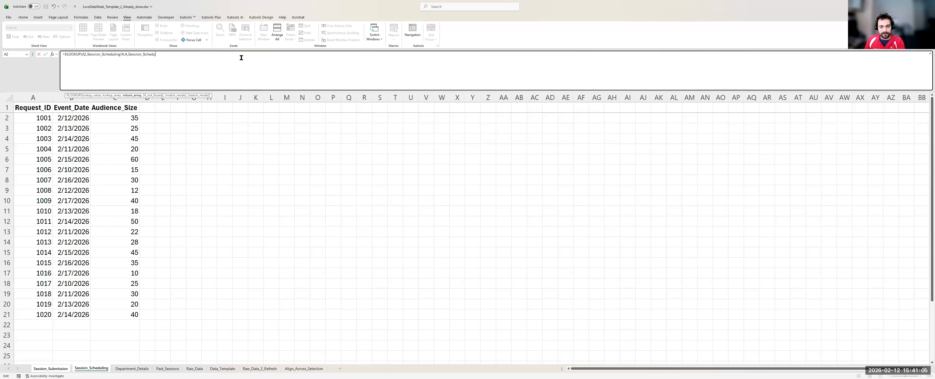
key("BackSpace")
key("BackSpace")
key("BackSpace")
key("BackSpace")
key("BackSpace")
- Complete the I2 XLOOKUP with Session_Scheduling column B as the return array, "No match found" as the not-found text and match mode 0
left_click(72, 98)
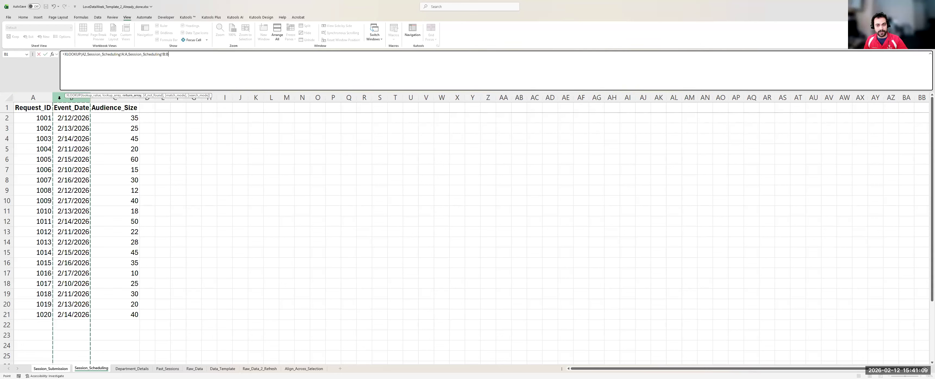
type(",\"No match found")
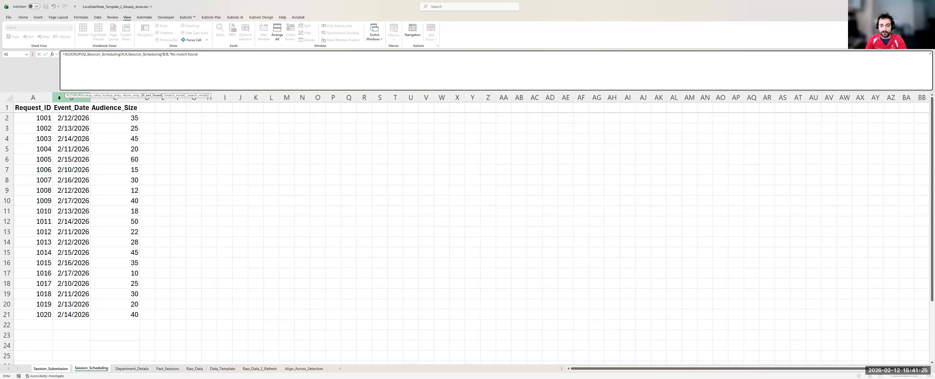
type("\",")
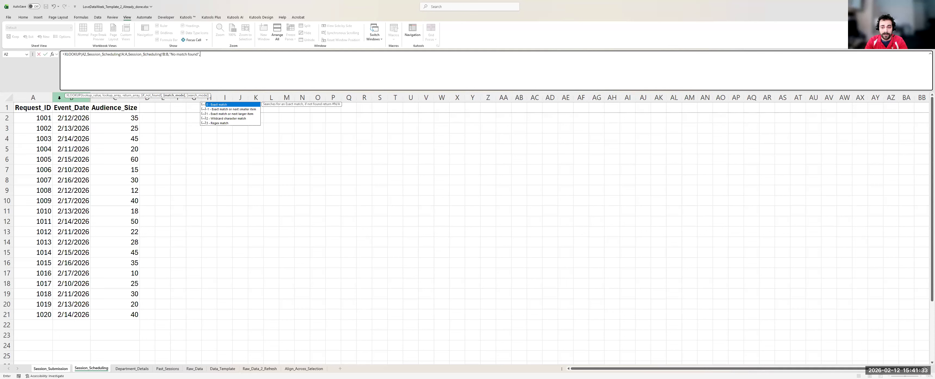
type("0")
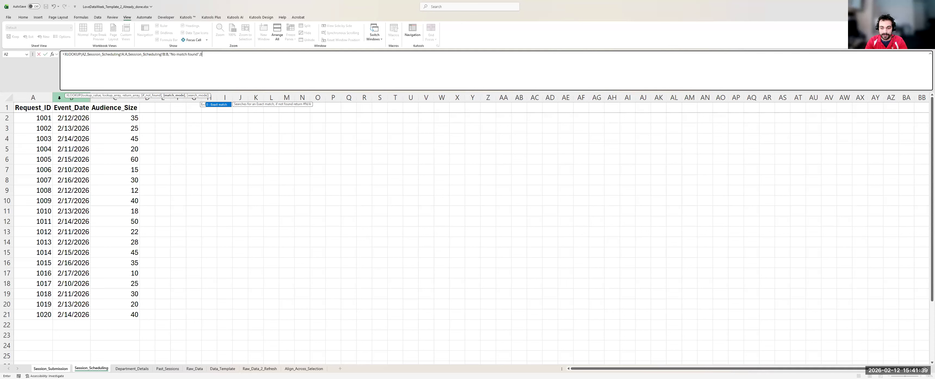
key("BackSpace")
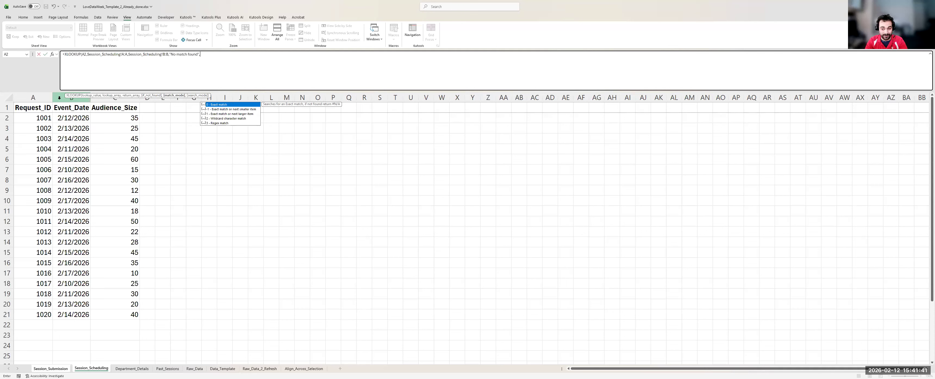
type("0")
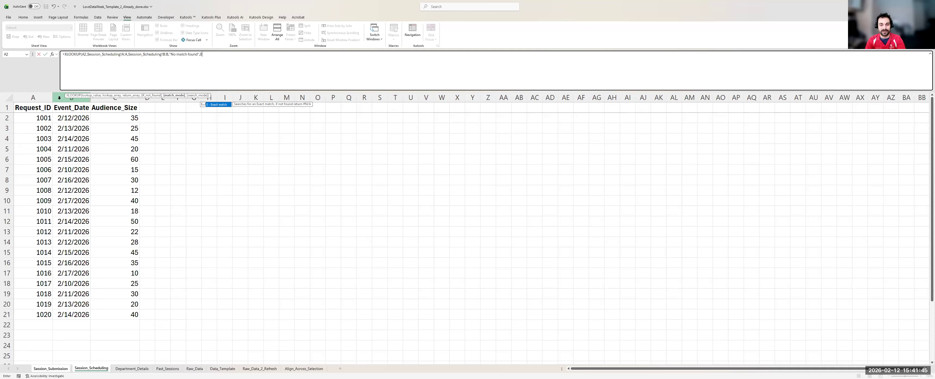
type(")")
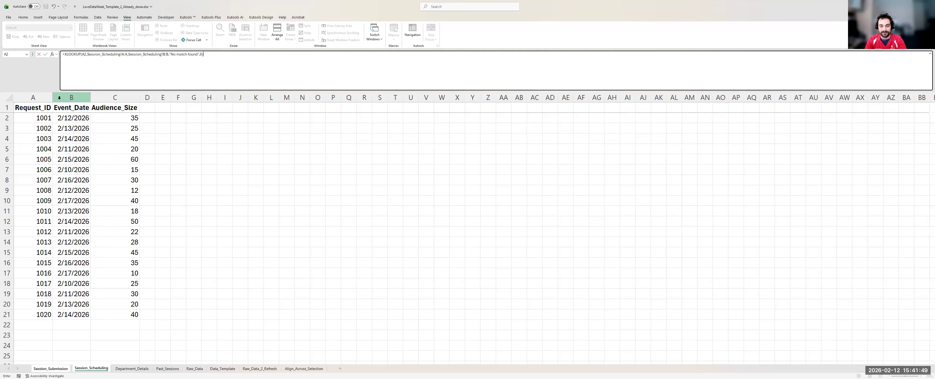
key("Return")
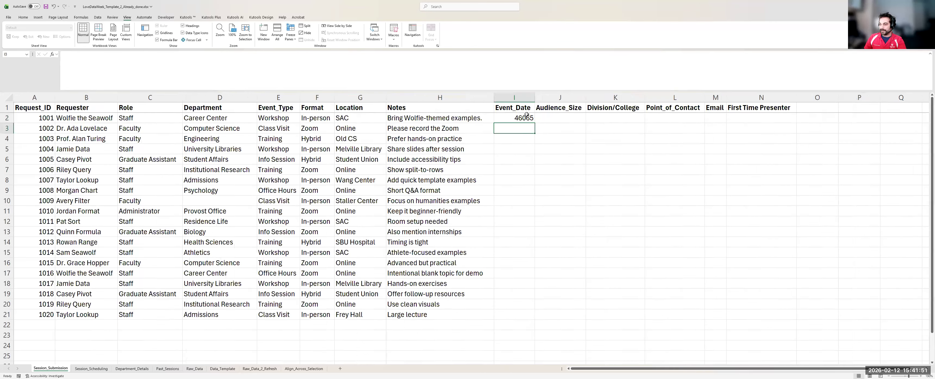
- Fill the Event_Date XLOOKUP formula from I2 down to I21
left_click(534, 122)
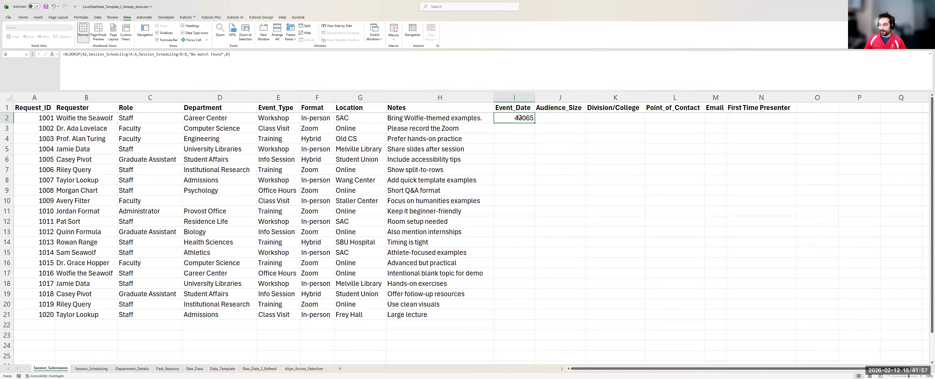
right_click(522, 119)
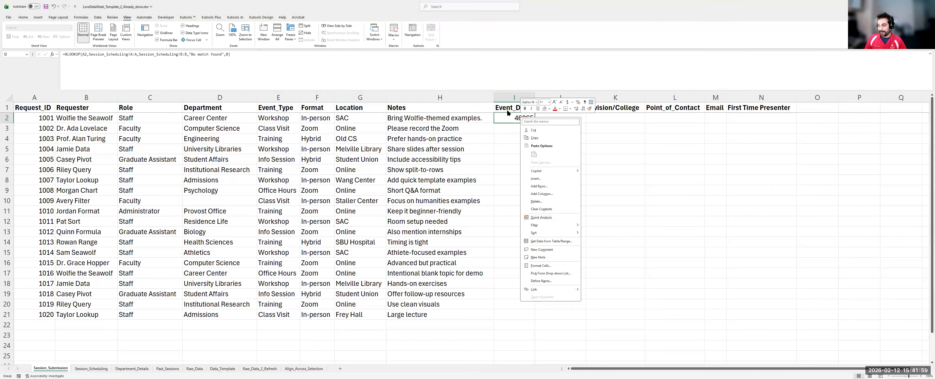
left_click(506, 115)
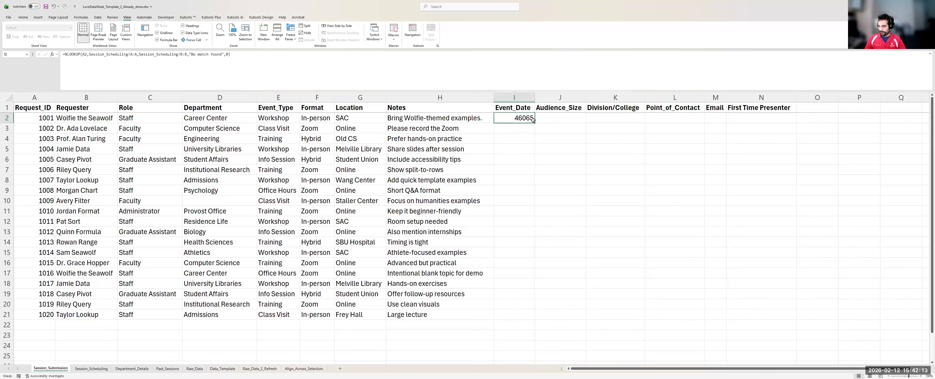
left_click_drag(534, 122, 530, 321)
left_click(546, 129)
- Format the Event_Date values in I2:I21 with the Date number category
left_click(509, 116)
scroll(516, 116, "down", 3)
scroll(516, 116, "up", 3)
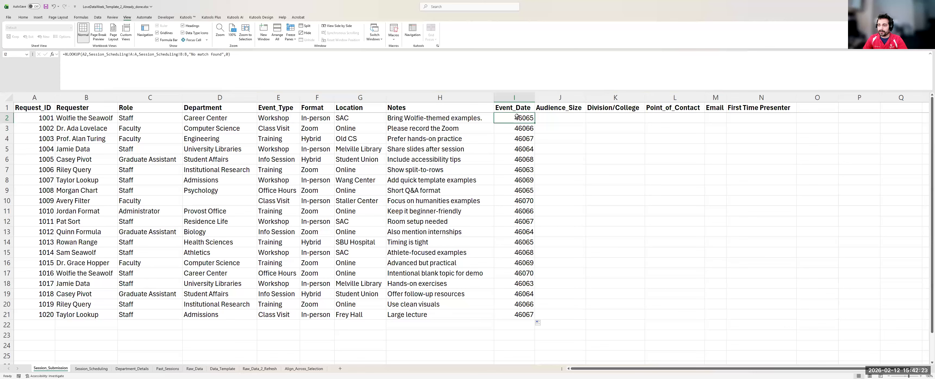
key("ctrl+shift+Down")
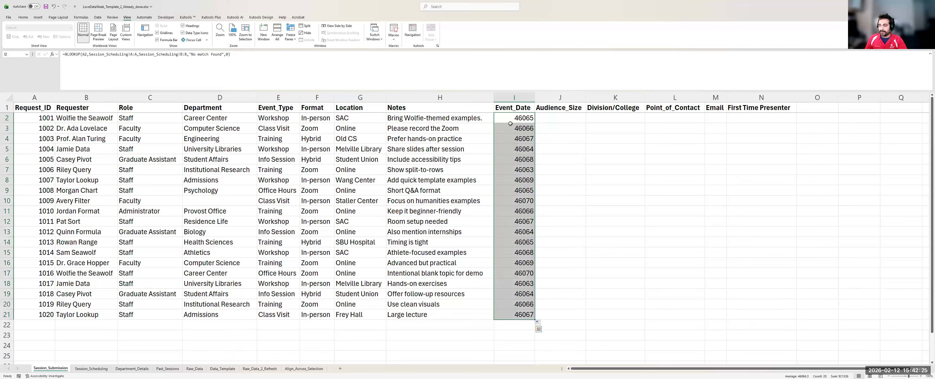
key("shift+F10")
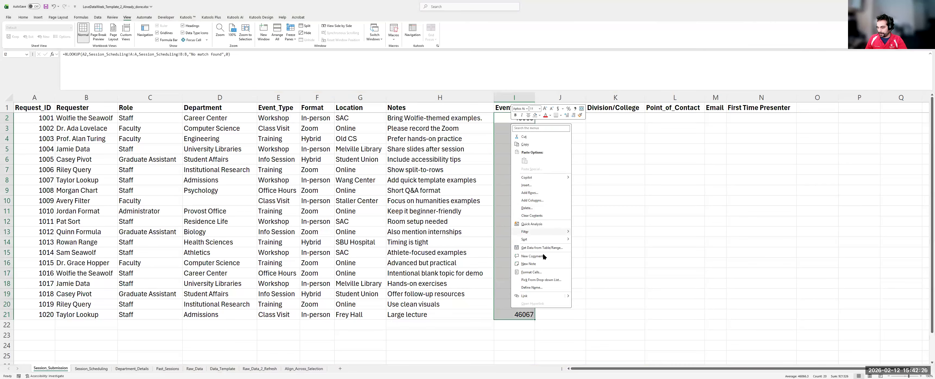
left_click(531, 272)
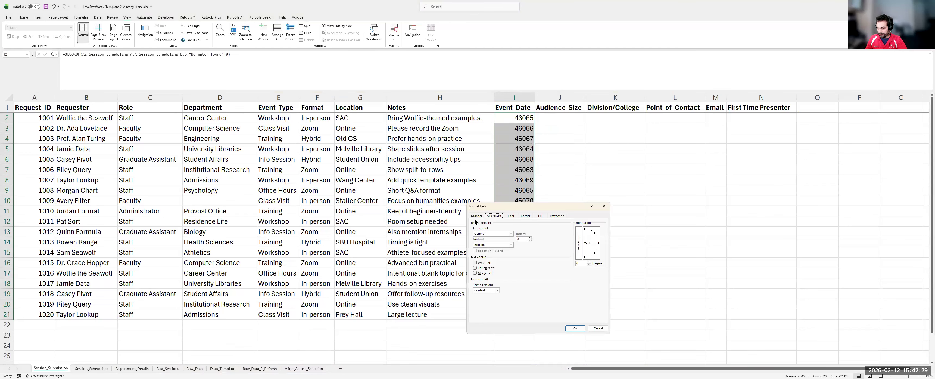
left_click(475, 217)
left_click(479, 239)
left_click(479, 242)
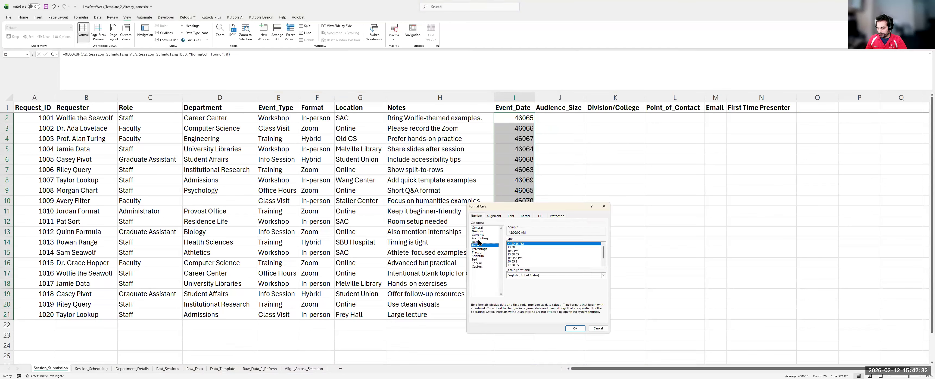
left_click(577, 327)
left_click(564, 125)
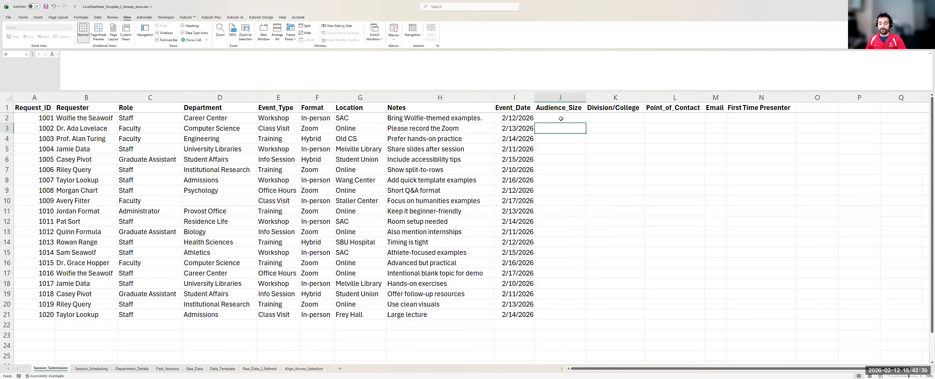
- Start an XLOOKUP formula in Audience_Size cell J2 that looks up A2 in column A of the Session_Scheduling sheet
left_click(529, 118)
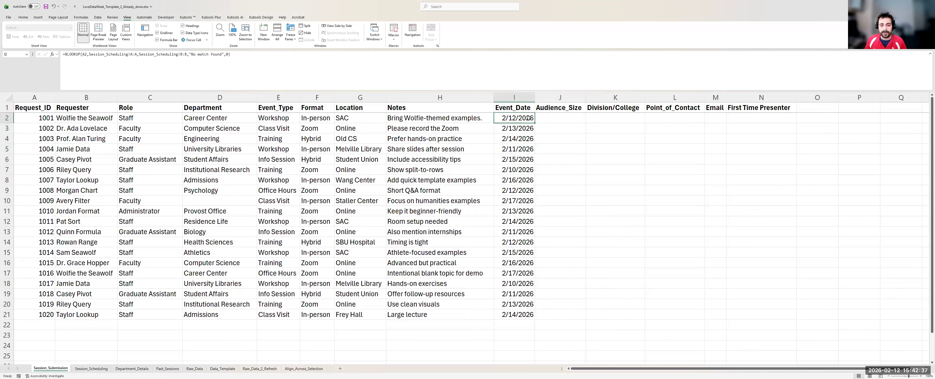
left_click(549, 119)
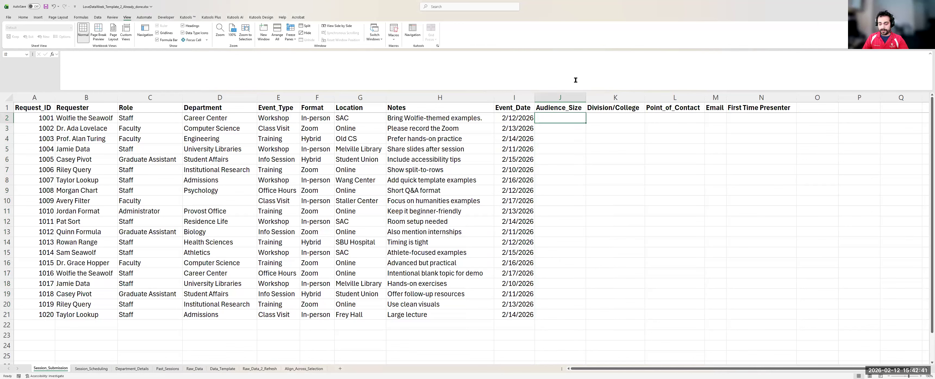
type("=")
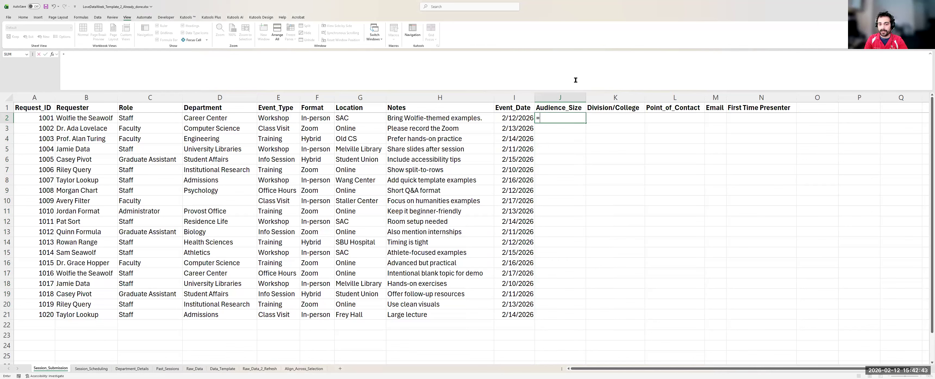
type("XLOO")
key("Tab")
key("Left")
key("Left")
key("Left")
key("Left")
key("Left")
key("Left")
key("Left")
key("Left")
key("Left")
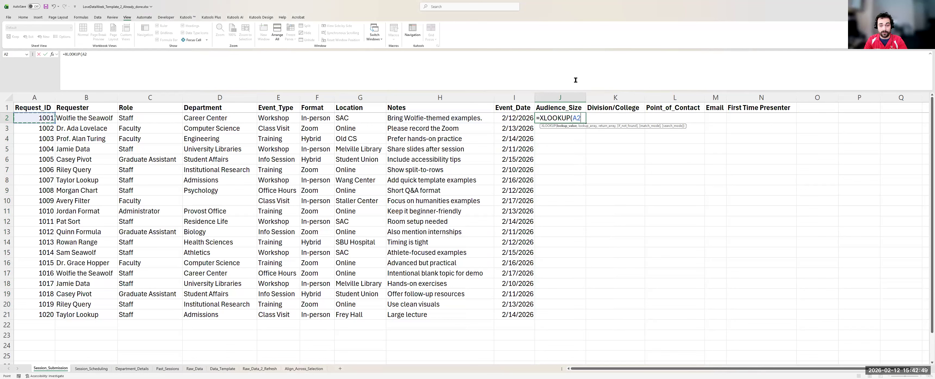
type(",")
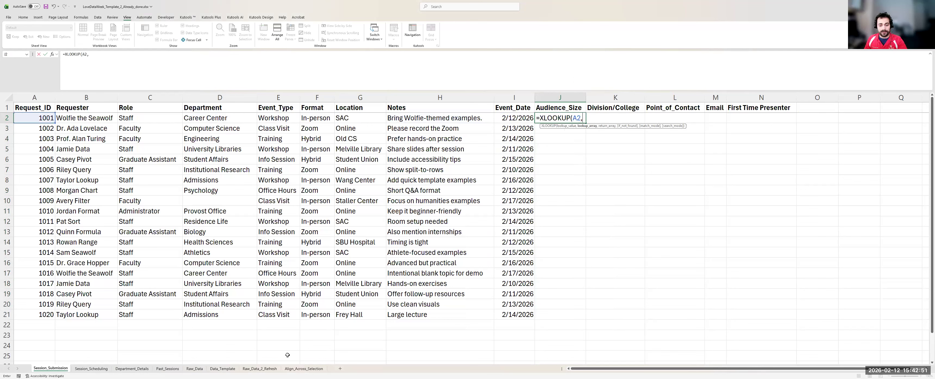
left_click(79, 369)
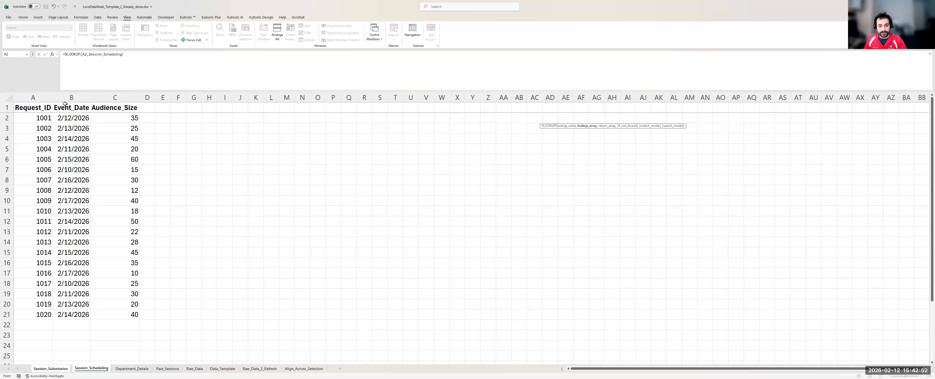
left_click(33, 91)
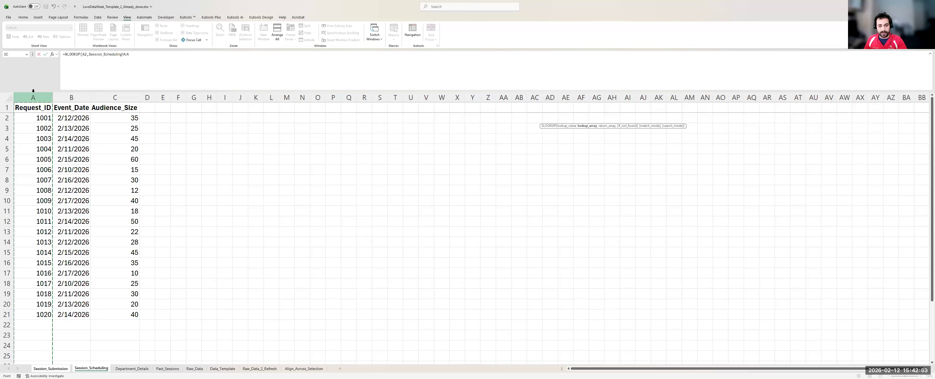
- Complete the J2 XLOOKUP with Session_Scheduling column C, "Not Found" and match mode 0, and fill it down to J21
type(",")
left_click(97, 98)
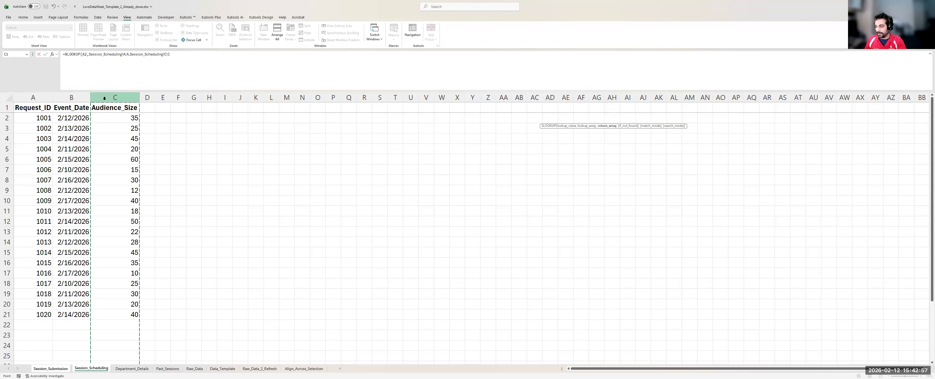
type(",\"Not Found")
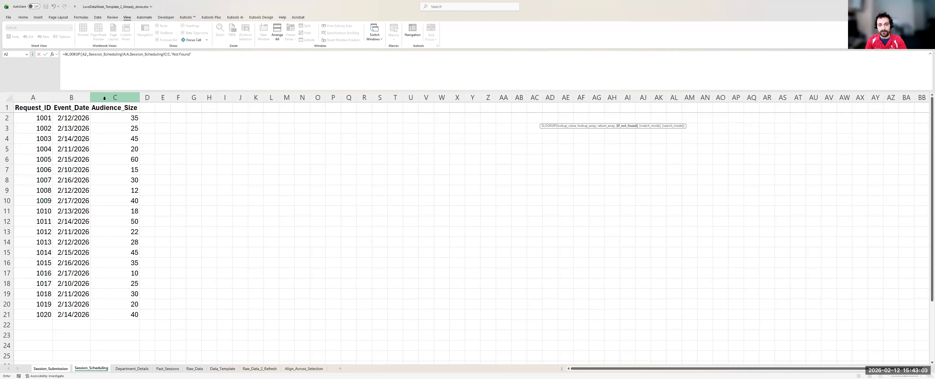
type("\", 0)")
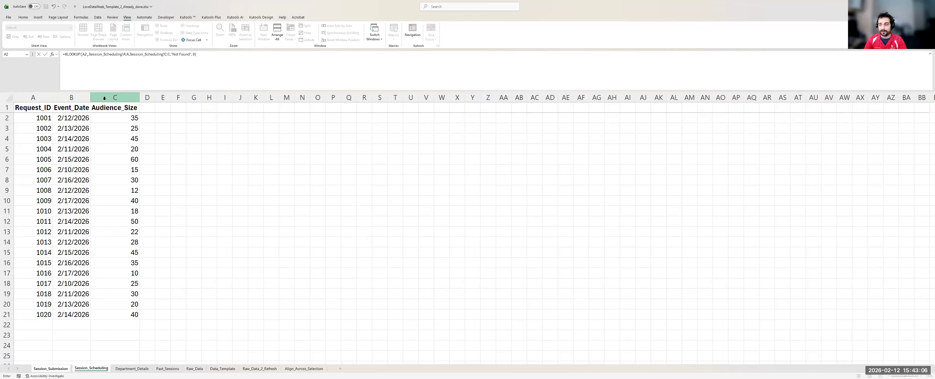
key("Return")
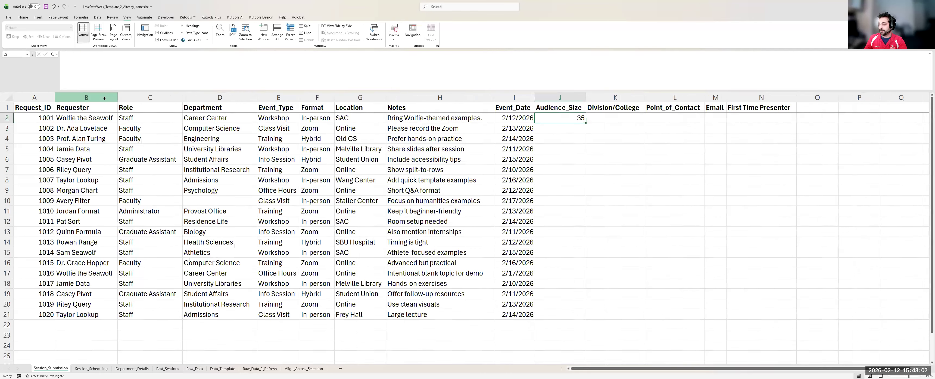
double_click(586, 123)
double_click(612, 119)
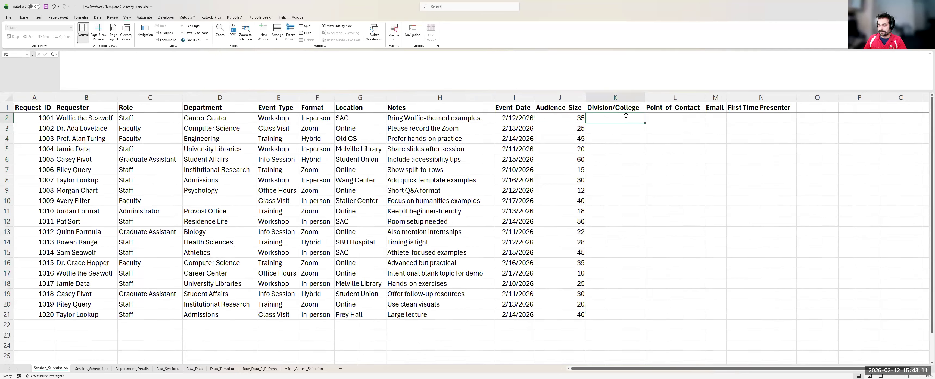
type("=")
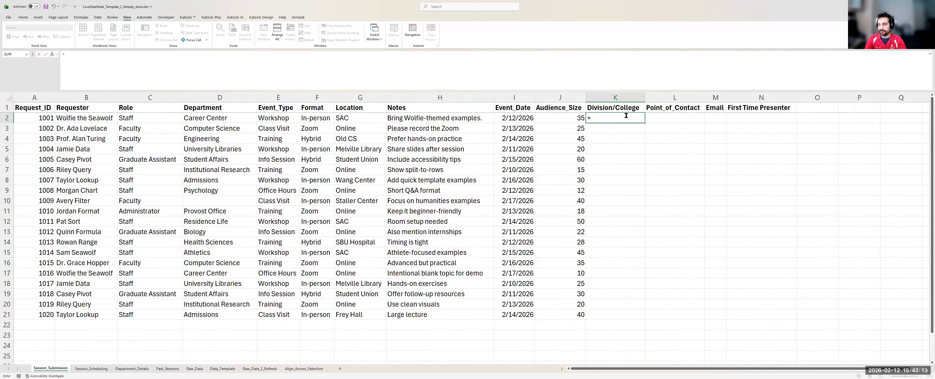
type("xlookup")
key("Tab")
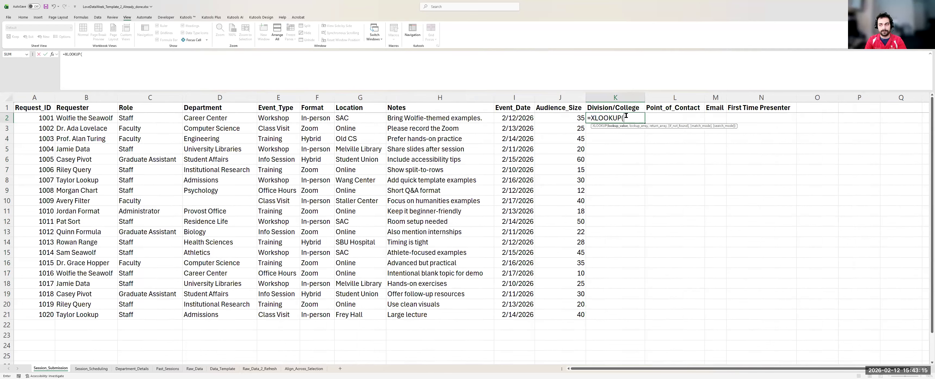
type("A2,")
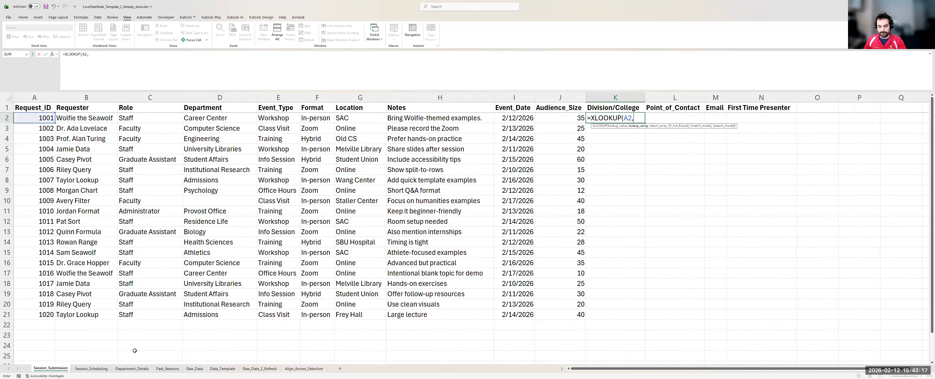
left_click(132, 368)
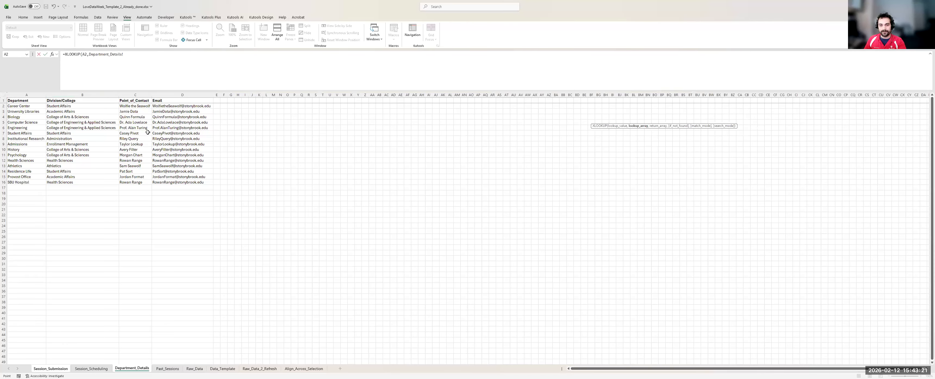
key("Escape")
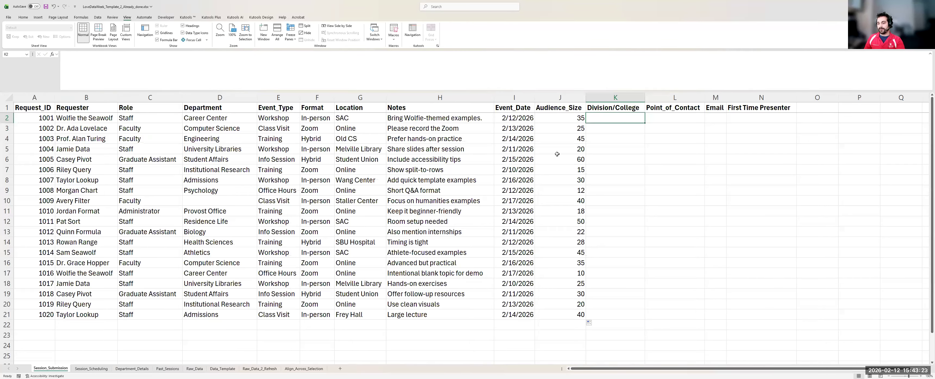
- Examine the Department, Division/College, Point_of_Contact and Email columns on the Department_Details sheet for a lookup key shared with Session_Submission
left_click(45, 116)
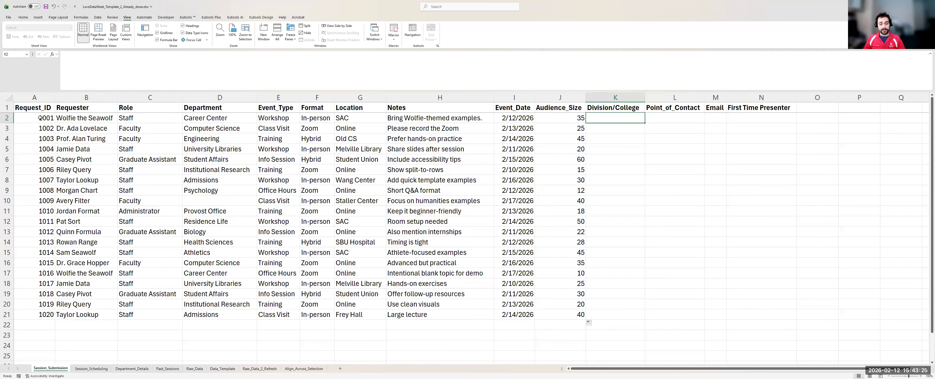
left_click(132, 368)
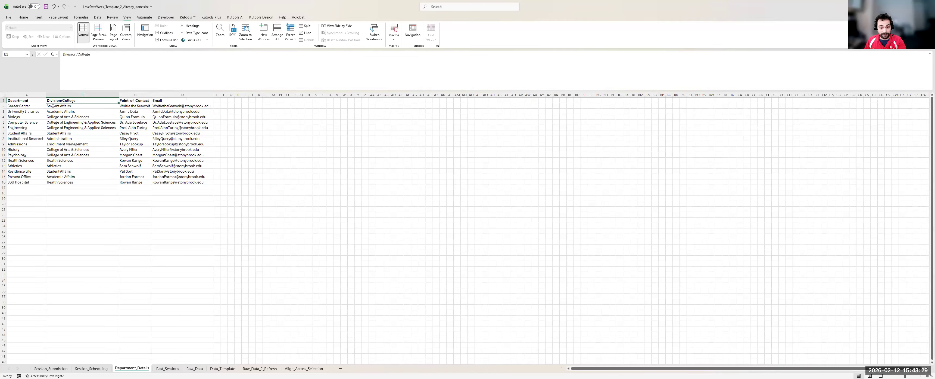
left_click(33, 106)
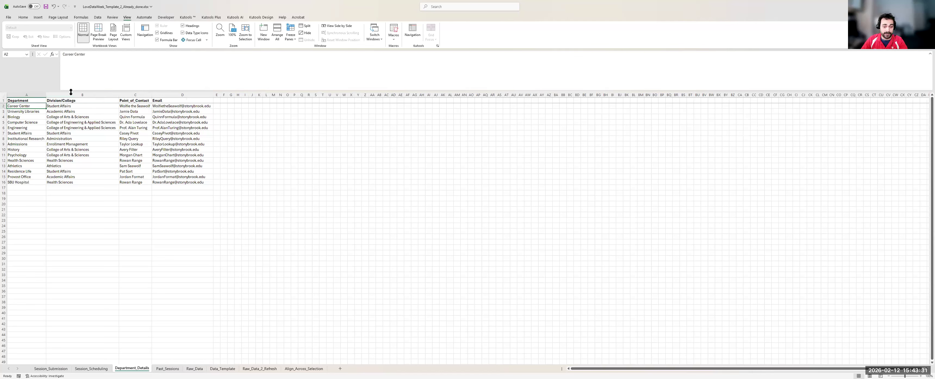
key("Down")
key("Down")
key("Down")
key("Down")
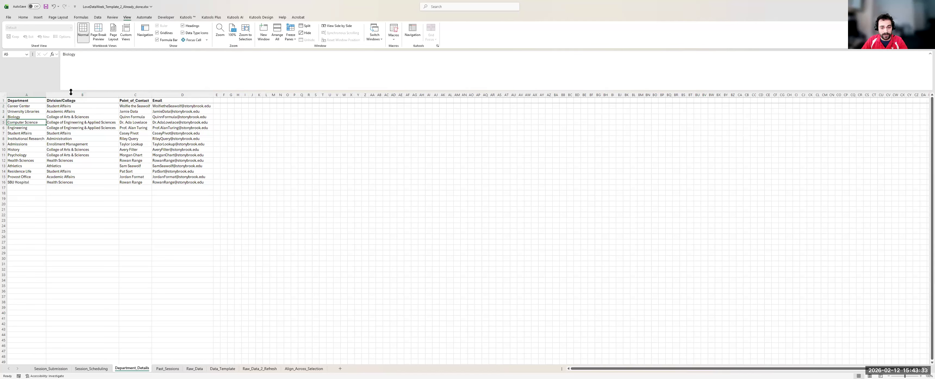
key("Down")
key("Down")
key("Down")
key("Down")
key("Down")
key("Down")
key("Down")
key("Down")
key("Down")
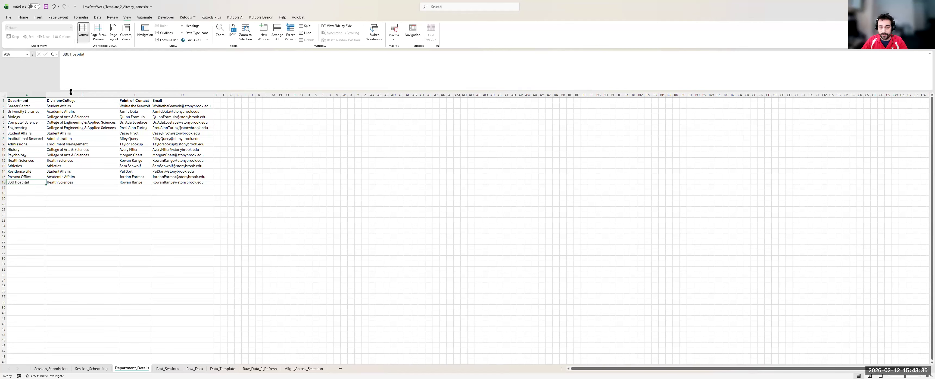
key("Up")
key("Up")
key("Up")
key("Up")
key("Up")
key("Up")
key("Up")
key("Up")
key("Up")
key("Up")
key("Up")
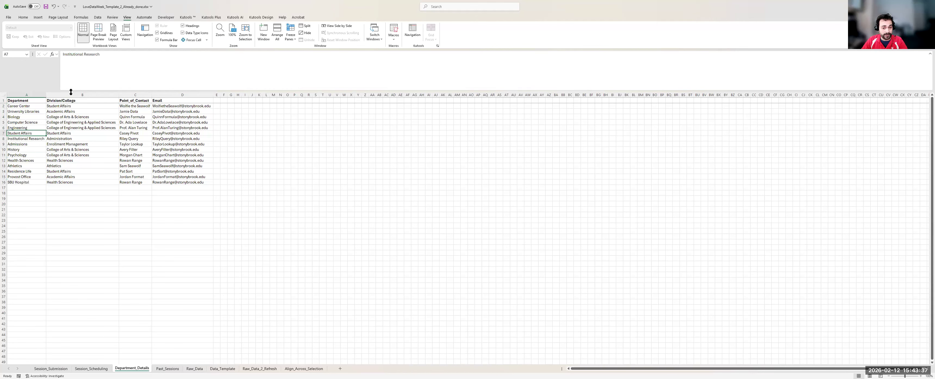
key("Up")
key("Up")
key("Right")
key("Right")
key("Right")
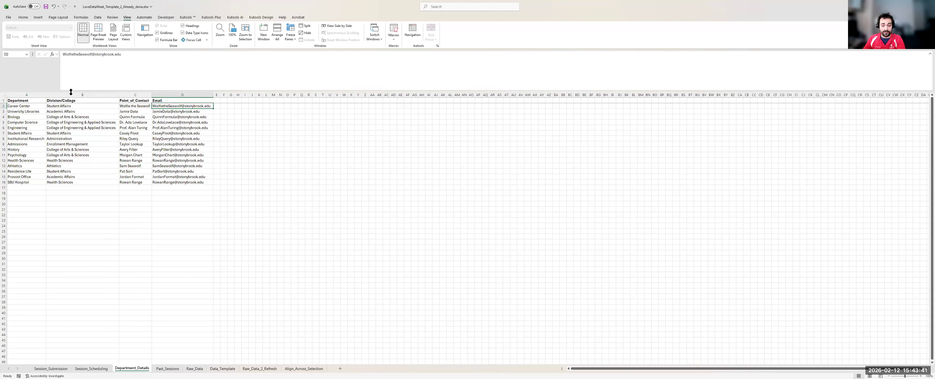
left_click(79, 370)
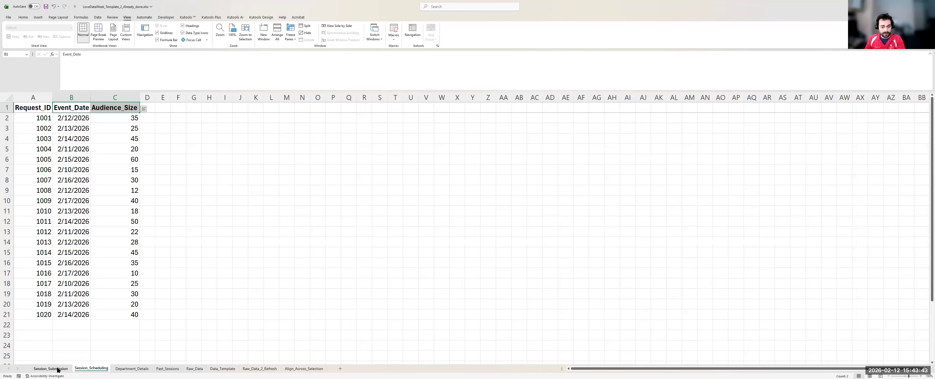
key("ctrl+Page_Up")
left_click(618, 118)
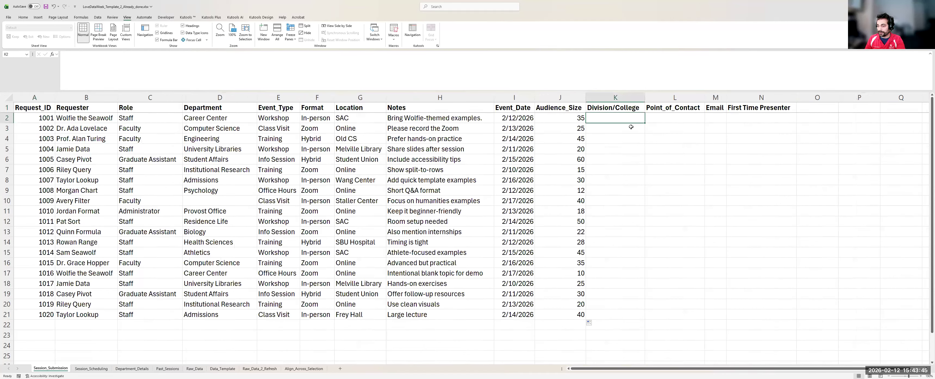
left_click(119, 368)
key("ctrl+Page_Up")
key("ctrl+Page_Up")
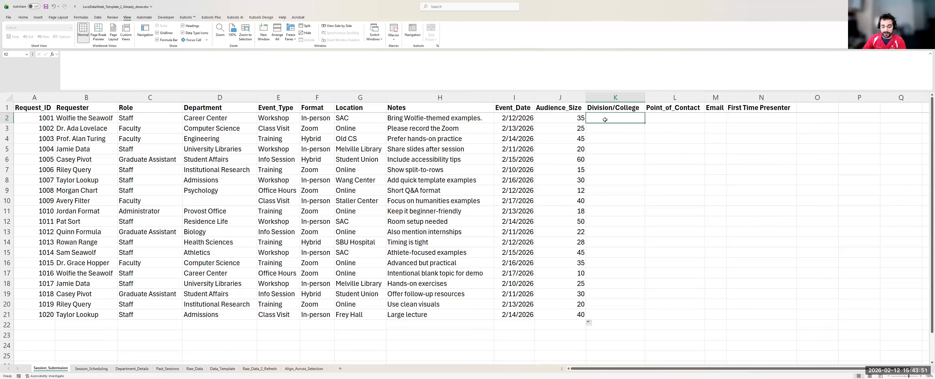
- Start an XLOOKUP formula in Division/College cell K2 that looks up department D2 in column A of the Department_Details sheet
type("=xlookup(")
key("Left")
key("Left")
key("Left")
key("Left")
key("Left")
key("Left")
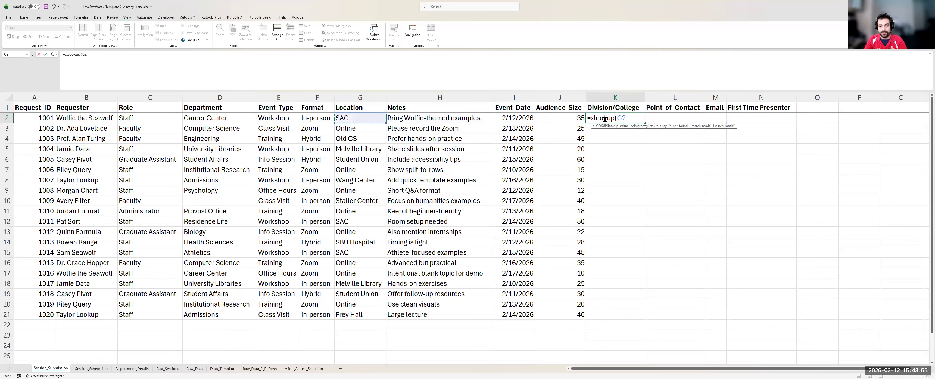
key("Left")
type(",")
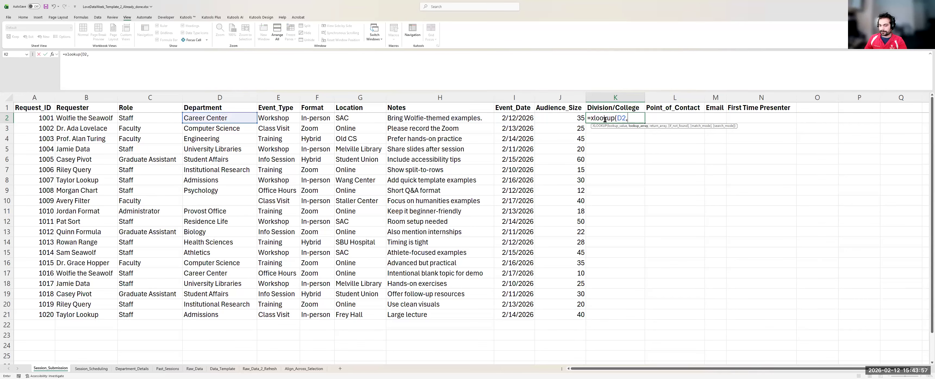
left_click(132, 368)
left_click(31, 94)
- Complete the K2 XLOOKUP with Department_Details column B as the return array, "Not Found" as the not-found text and match mode 0
type(",")
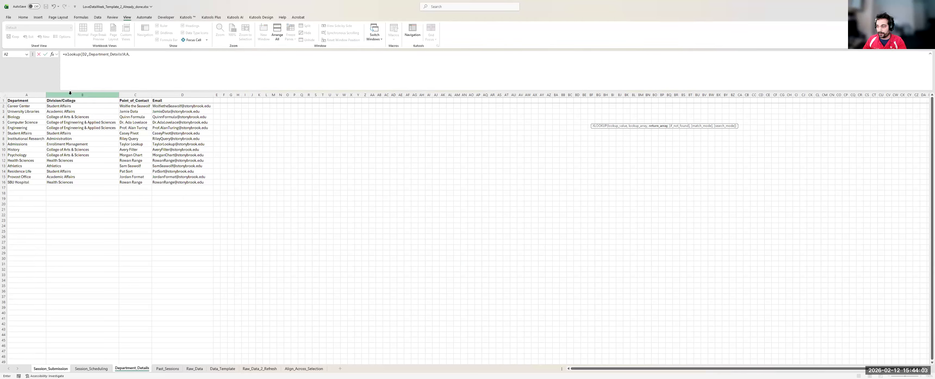
left_click(67, 94)
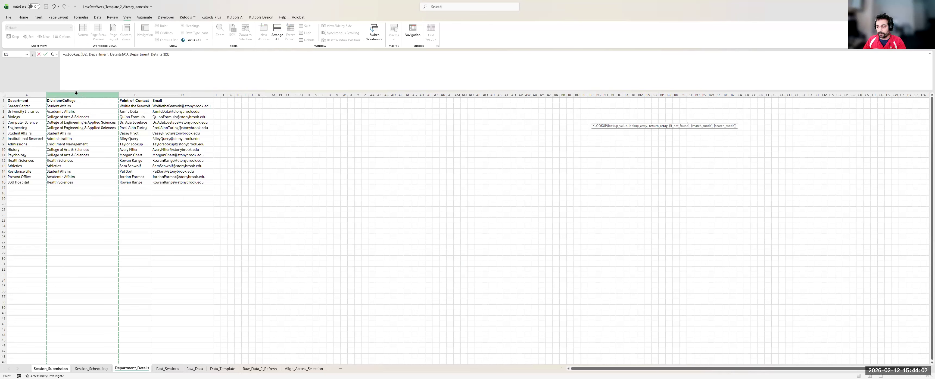
type(",\"Not")
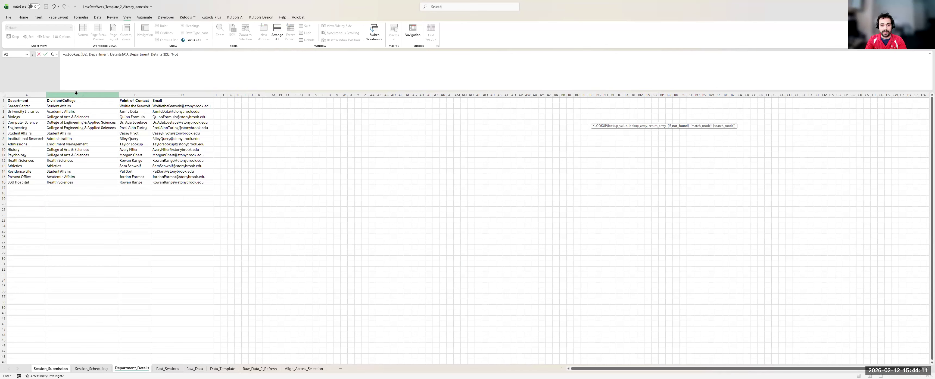
type(" Found\",")
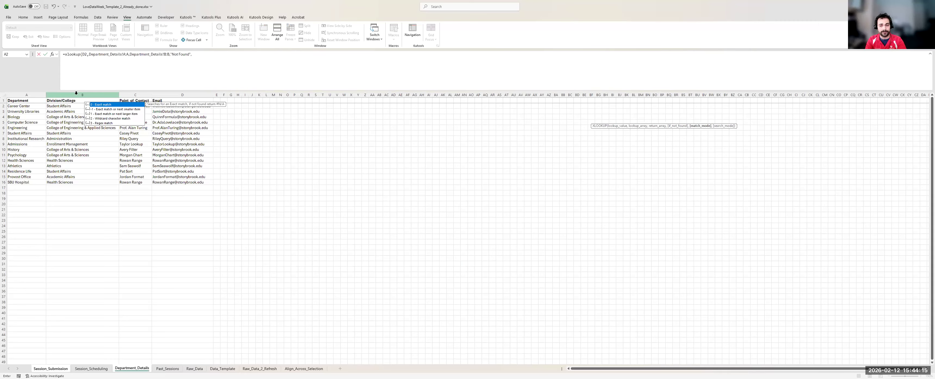
key("Return")
- Fill the Division/College XLOOKUP formula from K2 down to K21
left_click(628, 120)
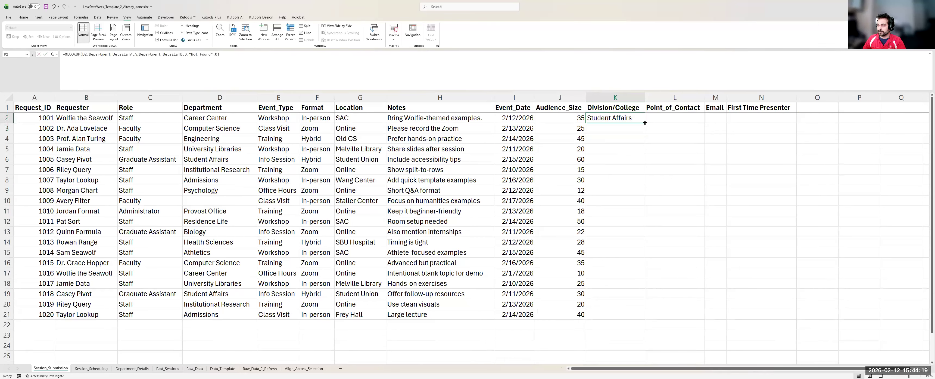
double_click(645, 122)
left_click(677, 116)
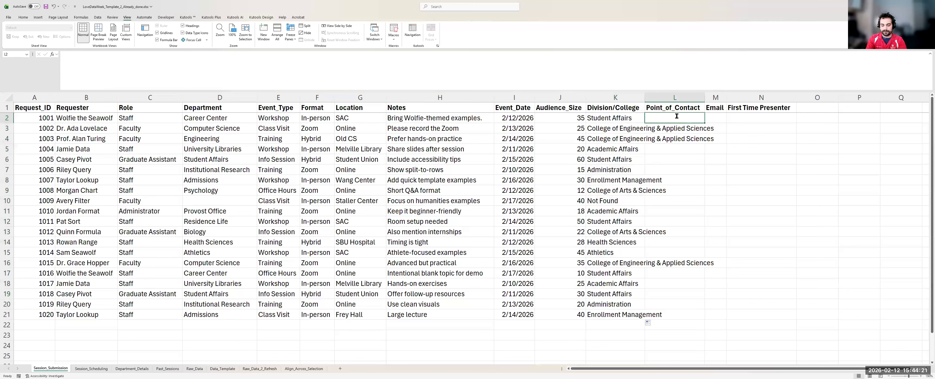
- Start an XLOOKUP formula in Point_of_Contact cell L2 that looks up department D2 in column A of the Department_Details sheet
type("=XLOOKUP")
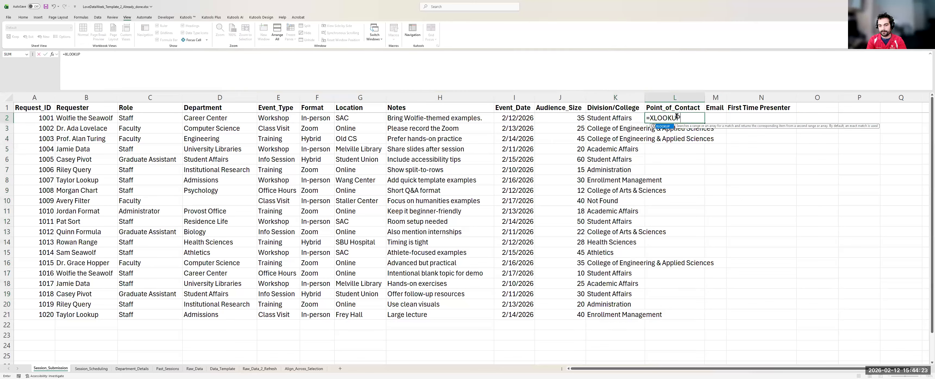
type("(")
left_click(220, 118)
type(",")
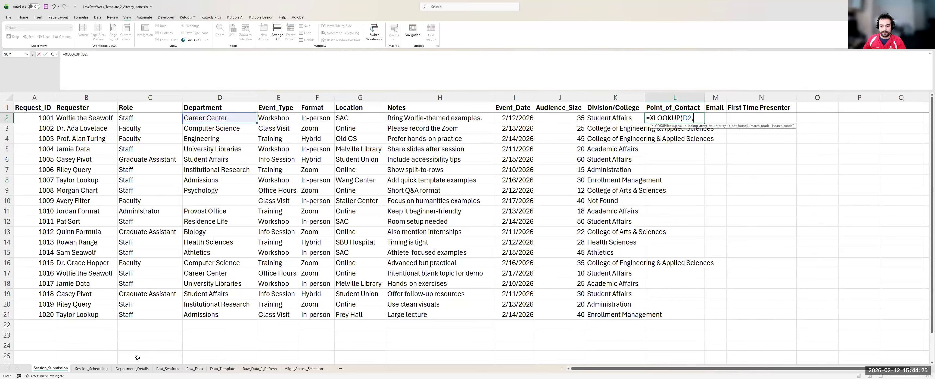
left_click(132, 368)
left_click(33, 95)
- Complete the L2 XLOOKUP with Department_Details column C as return array, "Not Found" as not-found text and match mode 0, and fill it down to L21
type(",")
left_click(139, 93)
type(",Department_Details!C:C,")
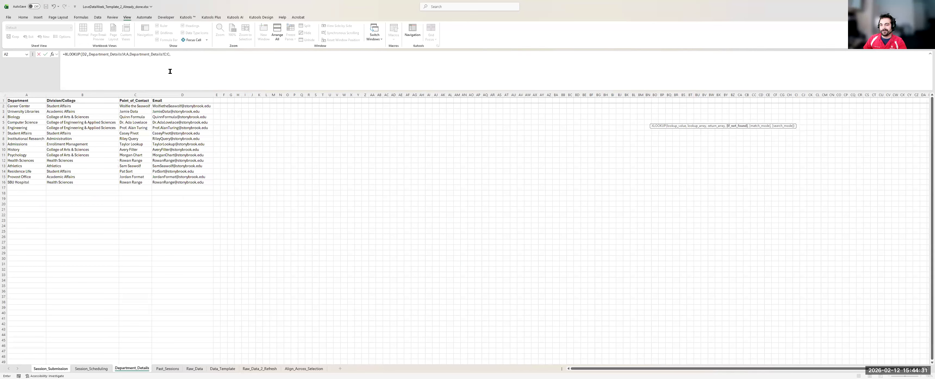
left_click(197, 54)
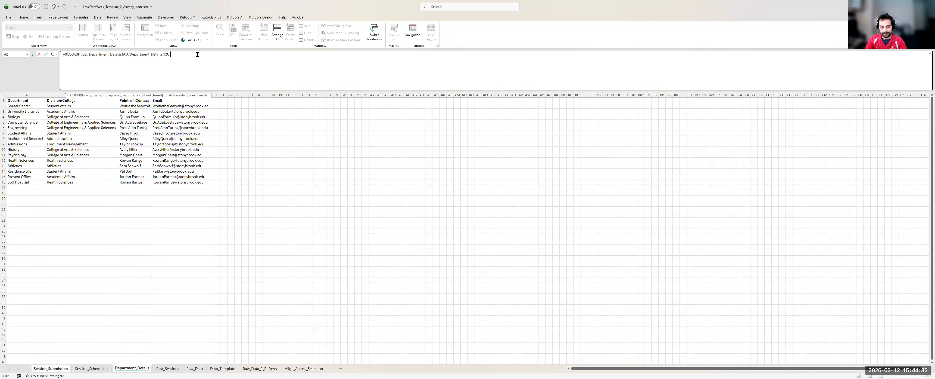
type("\"Not Found")
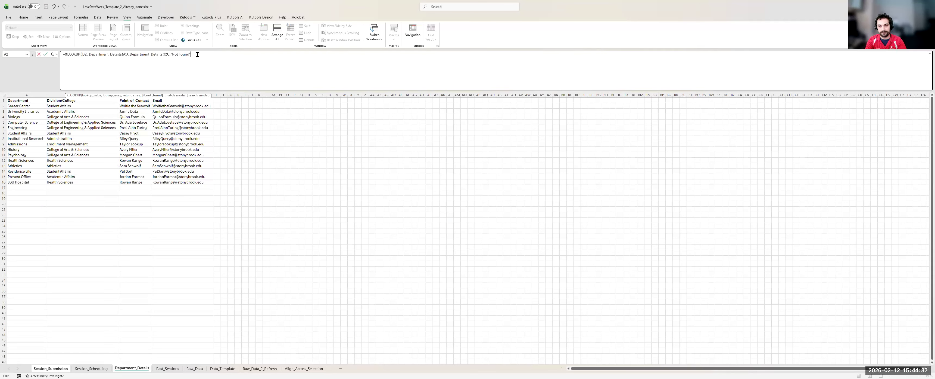
key("Return")
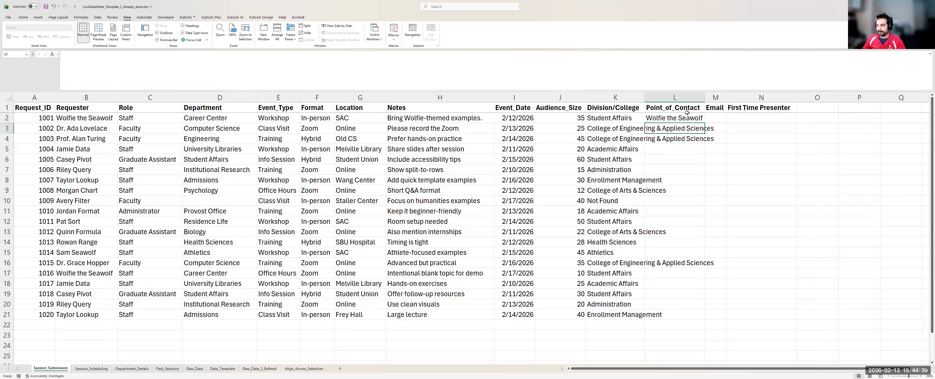
left_click(701, 118)
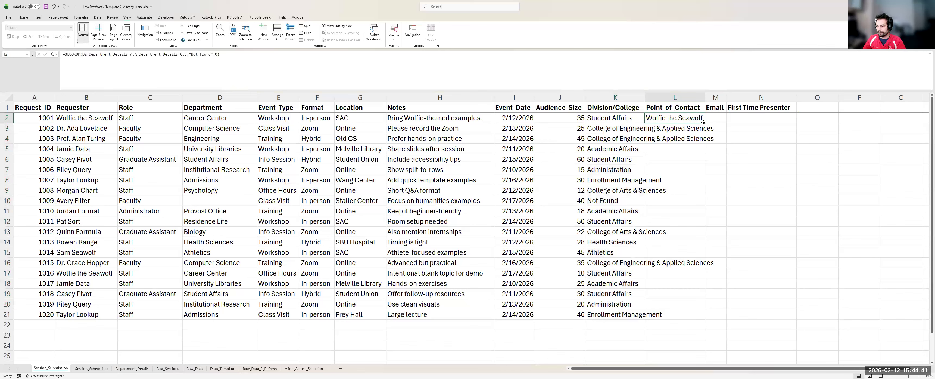
double_click(705, 124)
- Start an XLOOKUP formula in Email cell M2 that looks up department D2 in column A of the Department_Details sheet
left_click(725, 115)
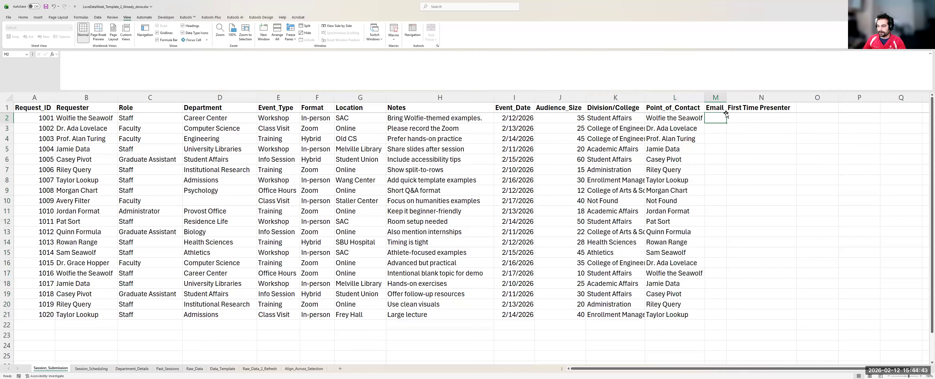
type("=")
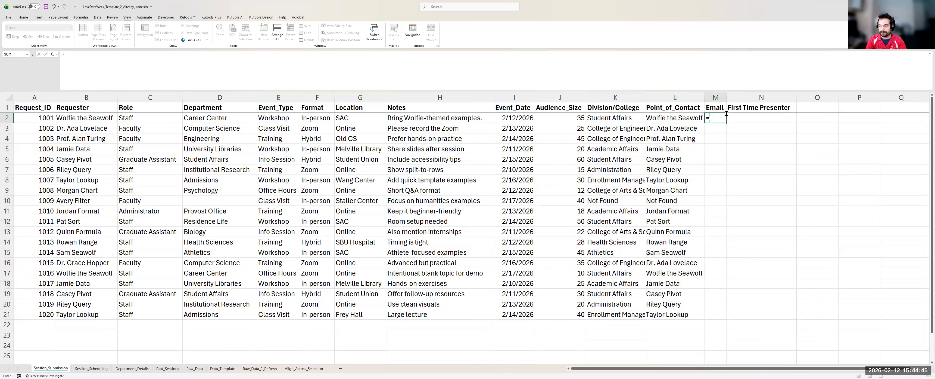
type("xl")
key("Tab")
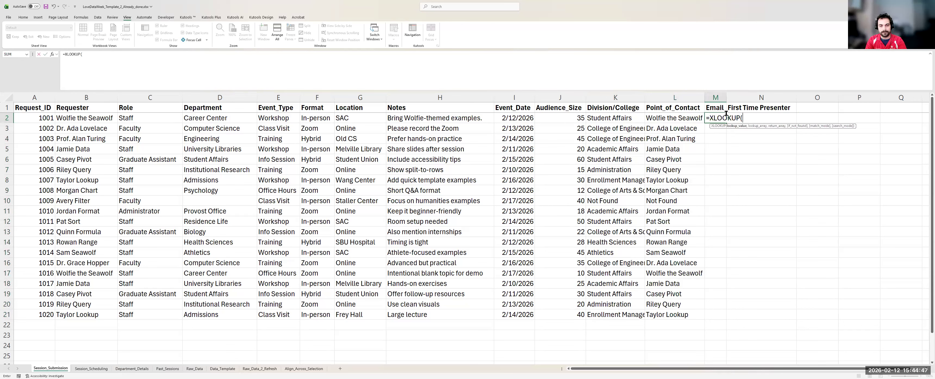
type("D2,")
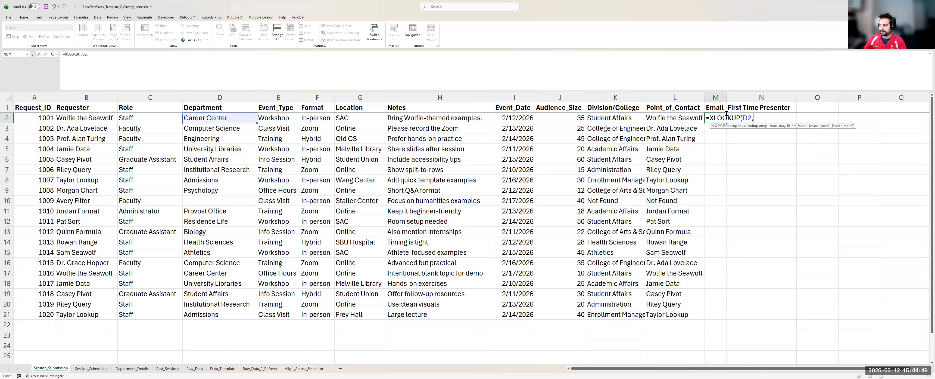
left_click(127, 368)
left_click(12, 92)
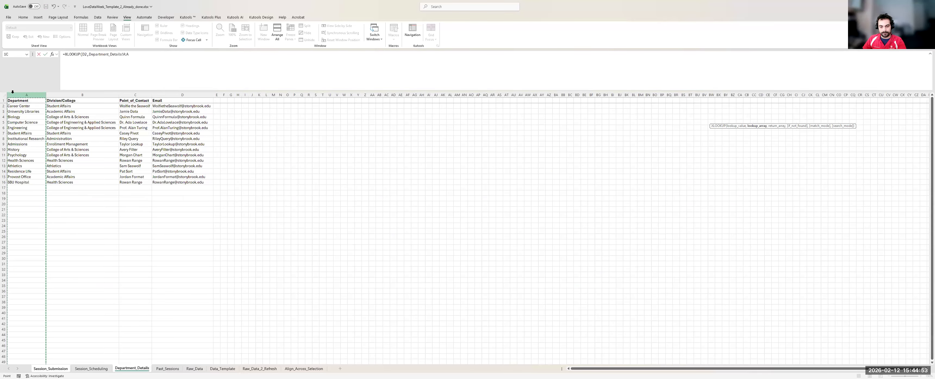
- Complete the M2 XLOOKUP with Department_Details column D as the return array, "Not Found" as the not-found text and match mode 0
type(",")
left_click(163, 94)
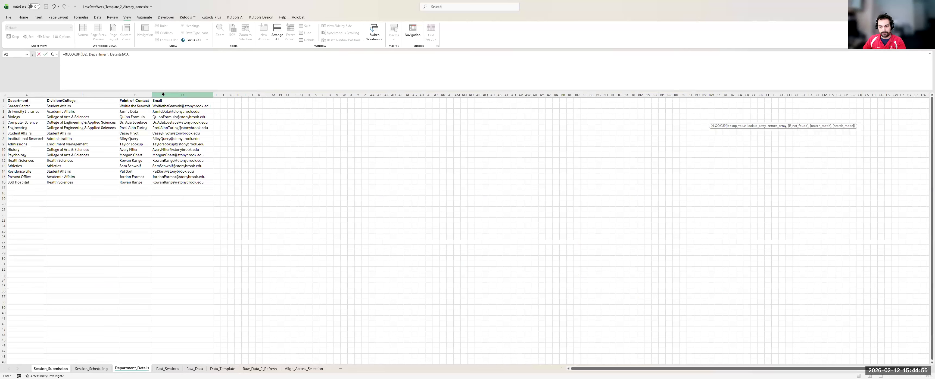
type(",")
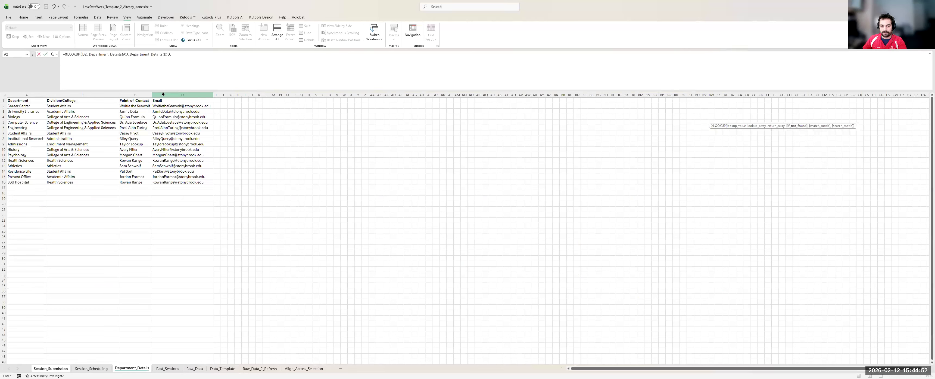
left_click(197, 65)
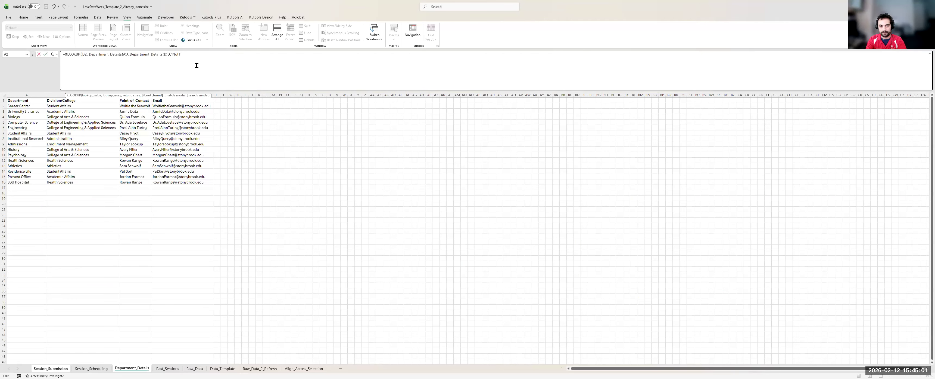
type("\"Not Found\",")
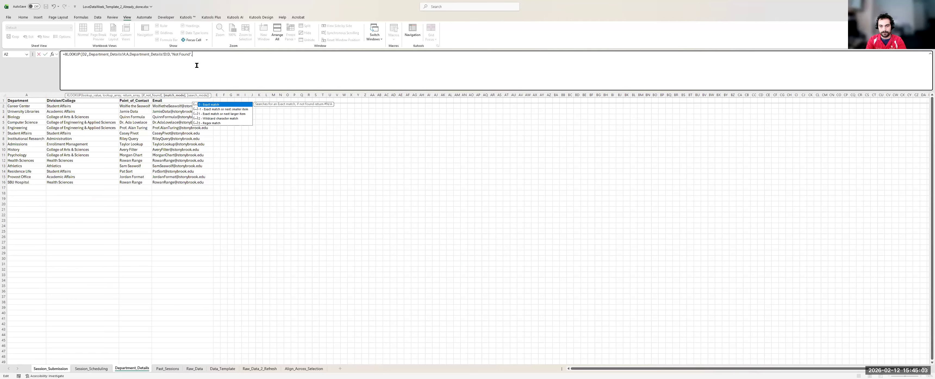
key("Return")
- Fill the Email XLOOKUP formula from M2 down to M21 and autofit the width of column M
left_click(722, 116)
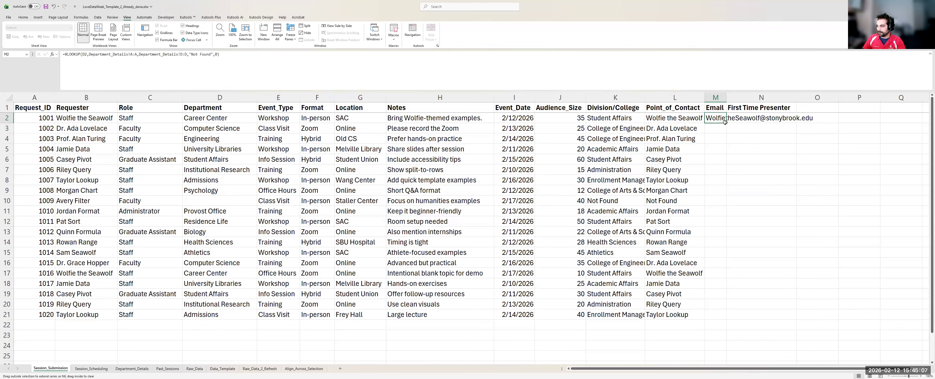
double_click(725, 122)
left_click(817, 148)
double_click(726, 98)
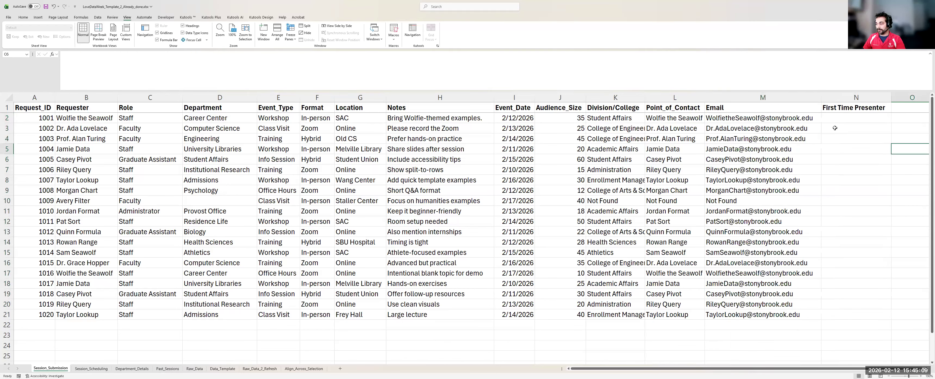
- Begin a formula in First Time Presenter cell N2 of Session_Submission
left_click(835, 125)
left_click(837, 119)
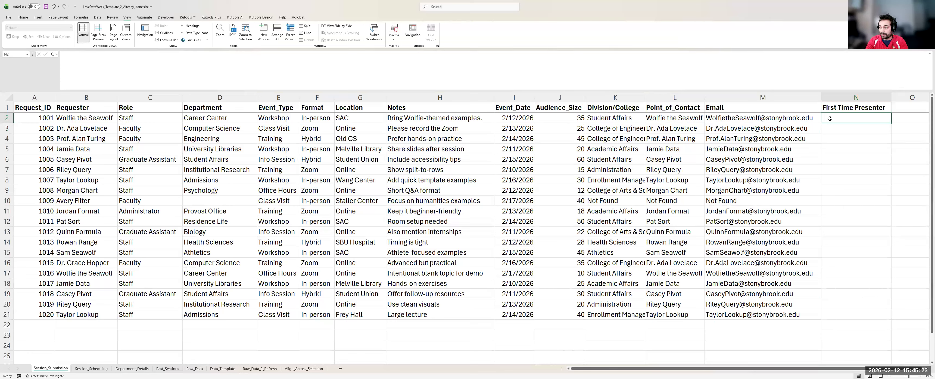
type("=")
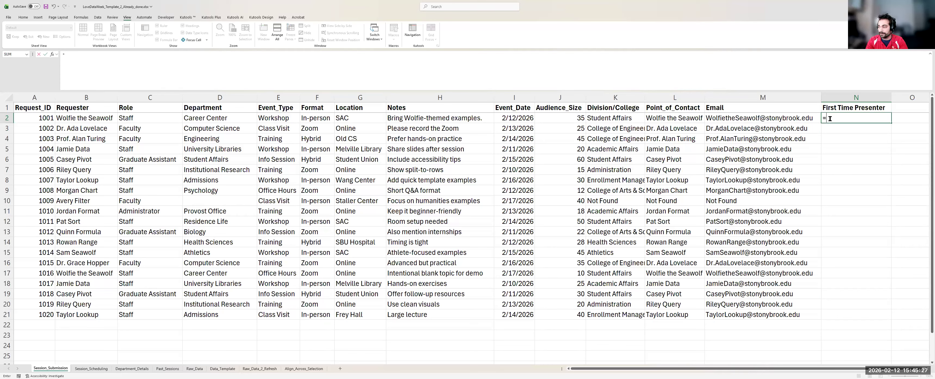
type("if(isnu")
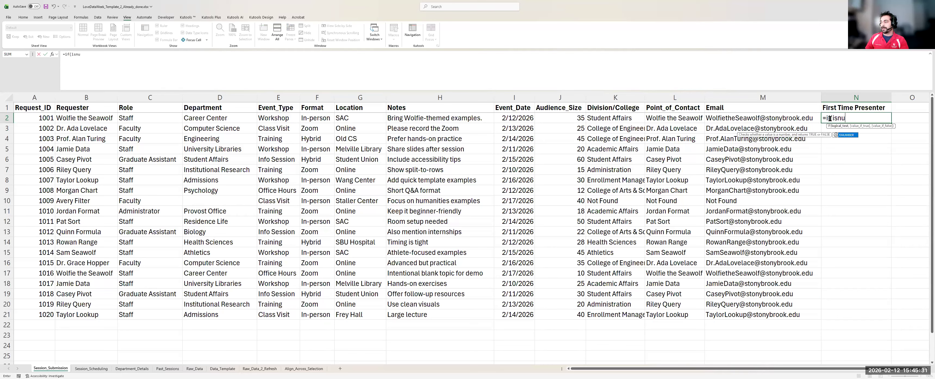
type("mber(match(")
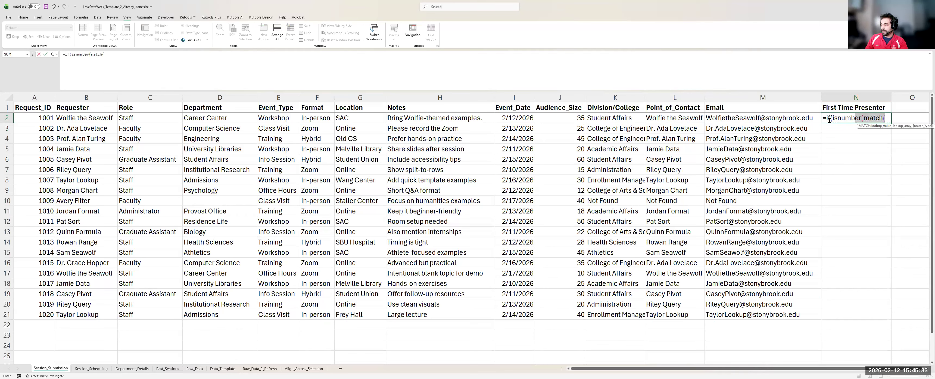
left_click_drag(825, 120, 826, 121)
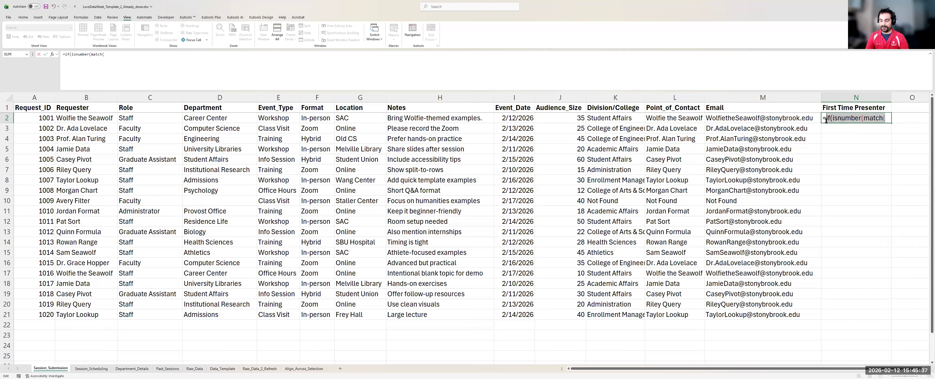
key("BackSpace")
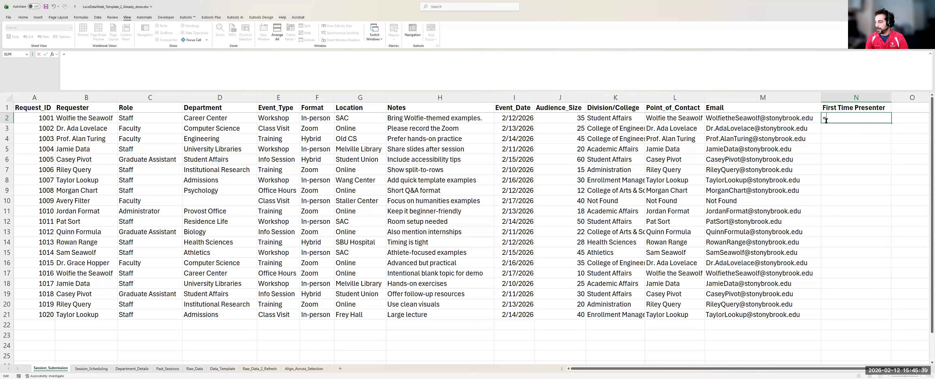
- Build the N2 formula as nested IF, ISNUMBER and MATCH functions with requester cell B2 as the lookup value
type("if(")
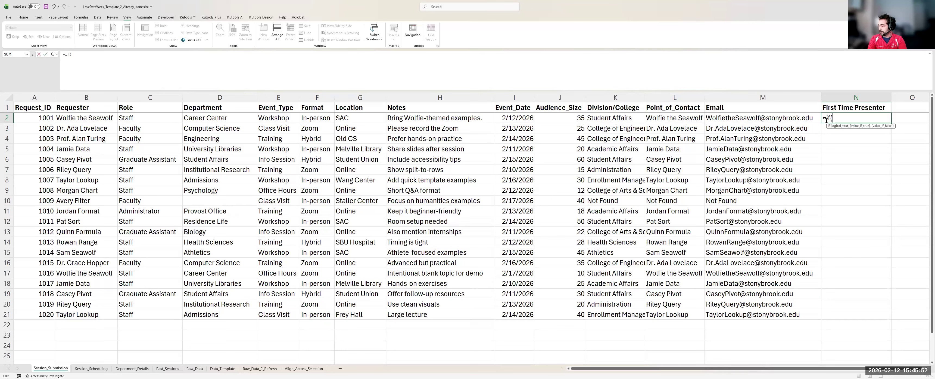
type("isnumber")
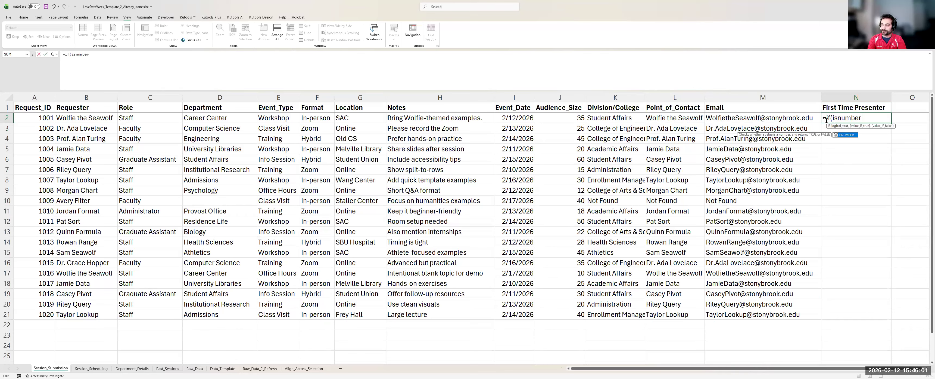
type("(match(")
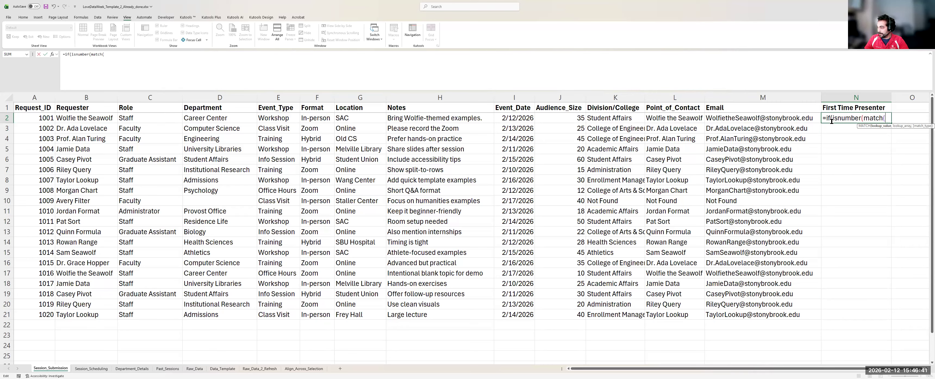
left_click(106, 119)
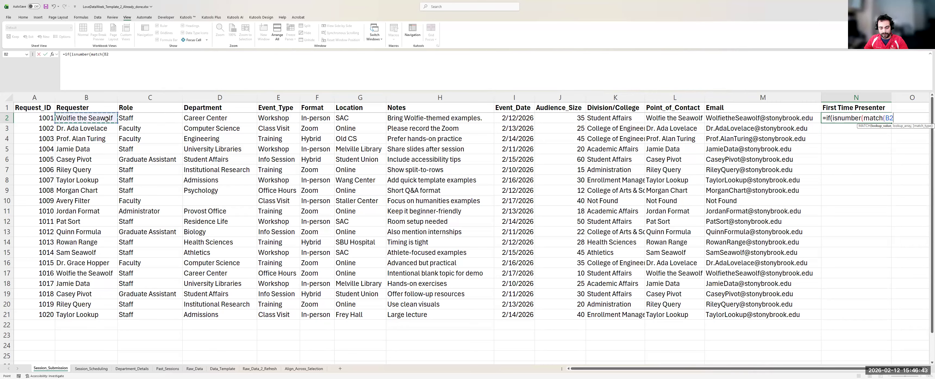
type(",")
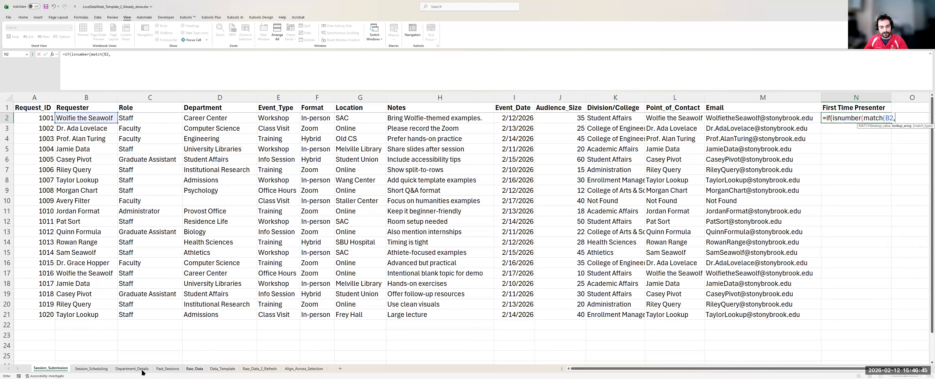
- Set the MATCH lookup array to column A of the Past_Sessions sheet with match type 0 and close the ISNUMBER test
left_click(167, 368)
left_click(20, 94)
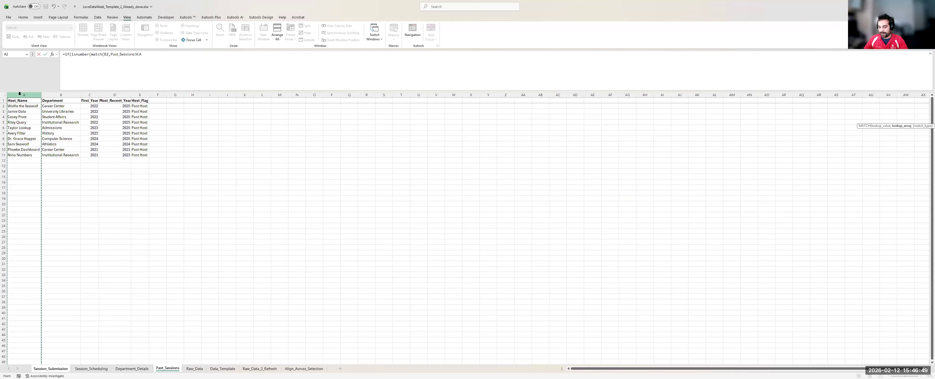
type(",0)),")
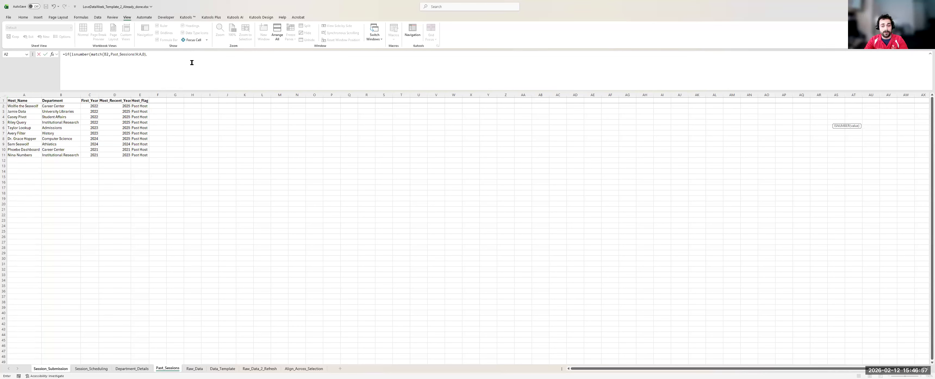
left_click(192, 62)
key("BackSpace")
type("),")
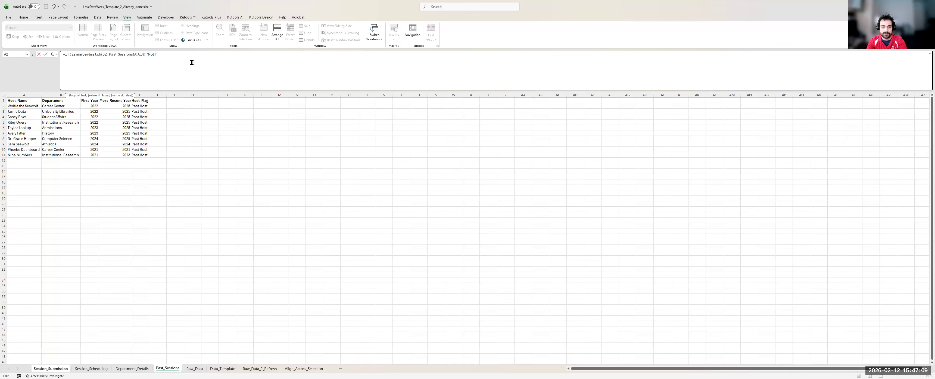
- Finish the N2 IF formula with "Not first time" for a match and "First time presenter" otherwise, accepting the suggested correction
type("t time\",\"First time presenter\"")
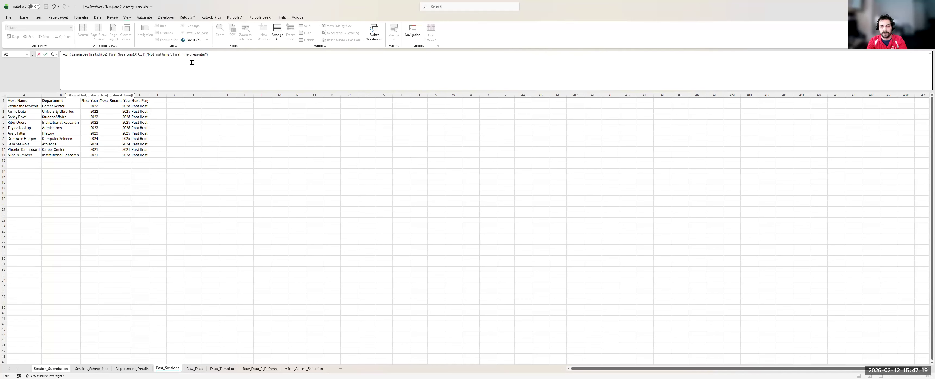
type(")")
key("Return")
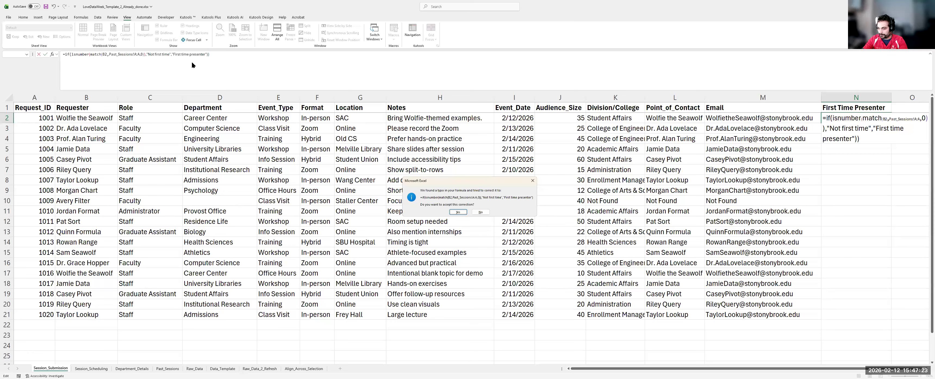
key("Return")
left_click(863, 116)
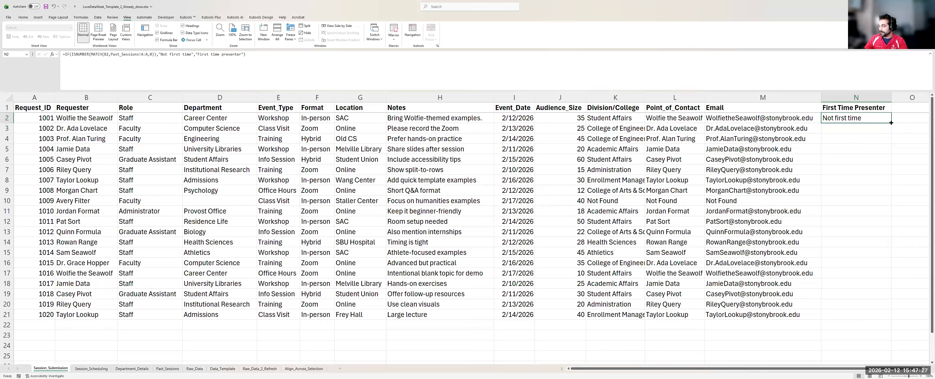
- Fill the First Time Presenter formula from N2 down through row 21 and check the filled cells
double_click(891, 122)
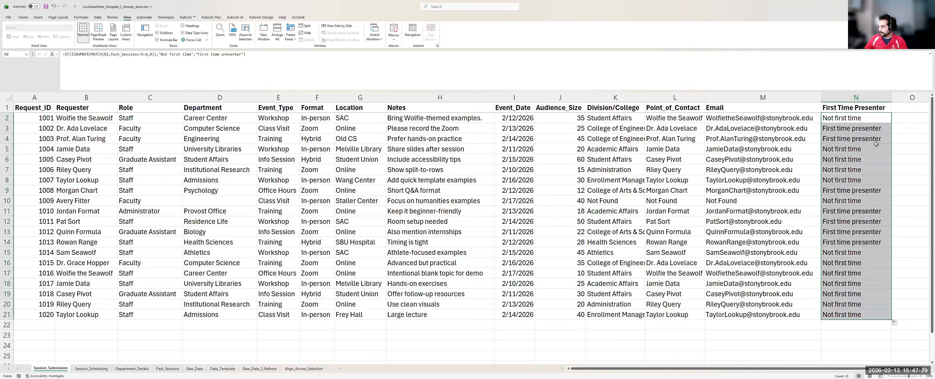
left_click(851, 126)
left_click(855, 138)
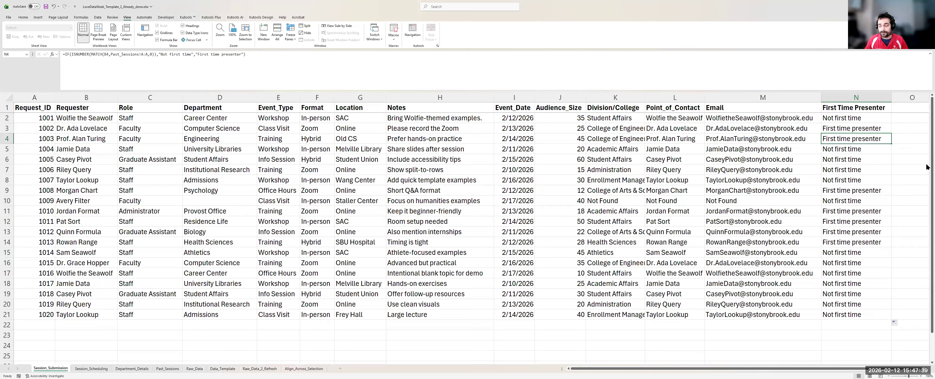
left_click(847, 115)
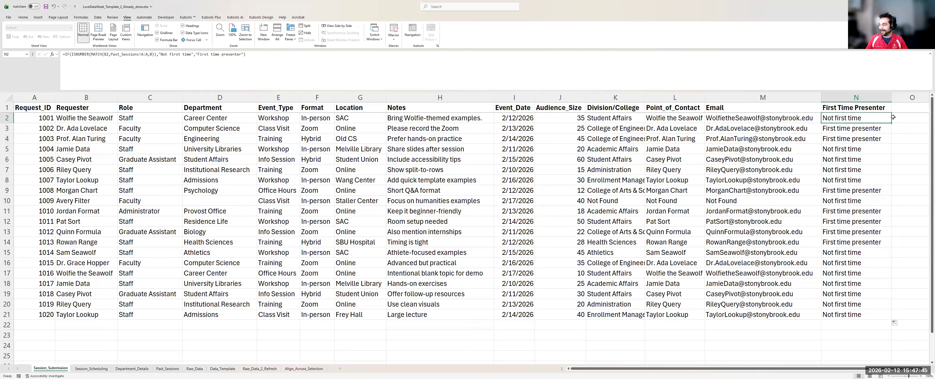
left_click(909, 117)
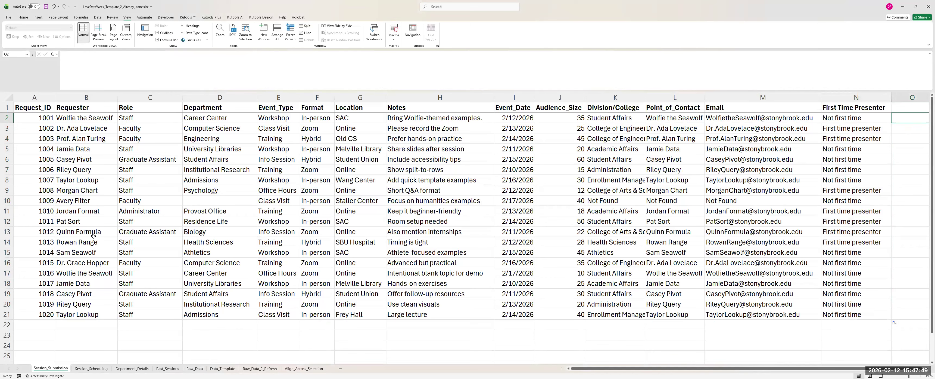
left_click(846, 121)
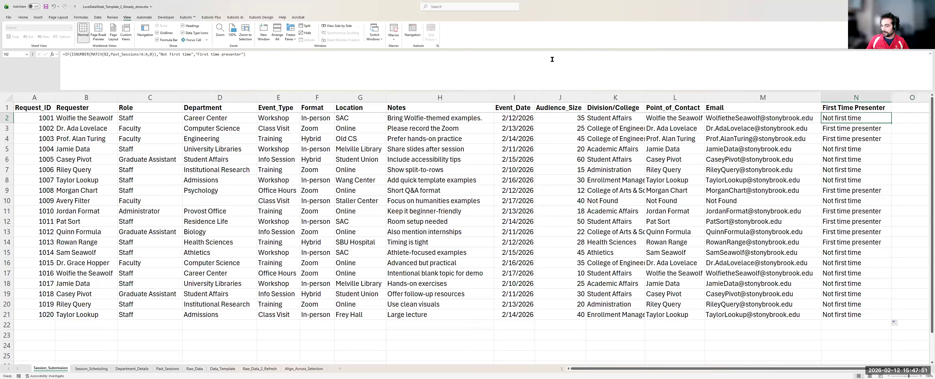
key("F2")
left_click_drag(84, 51, 33, 48)
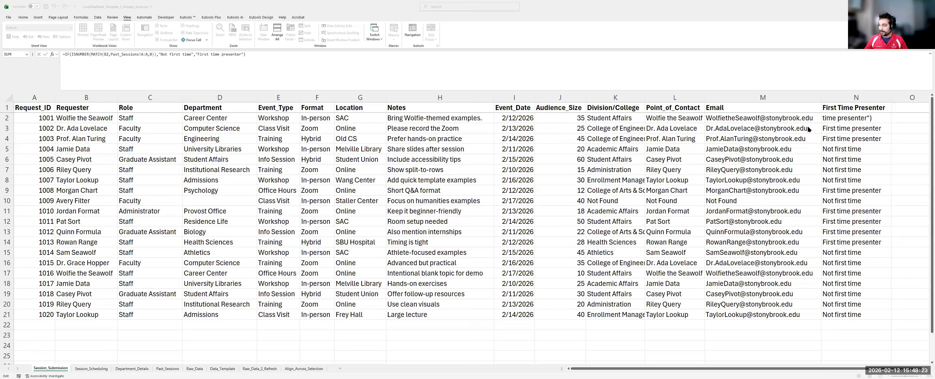
key("Escape")
type("=")
left_click(589, 109)
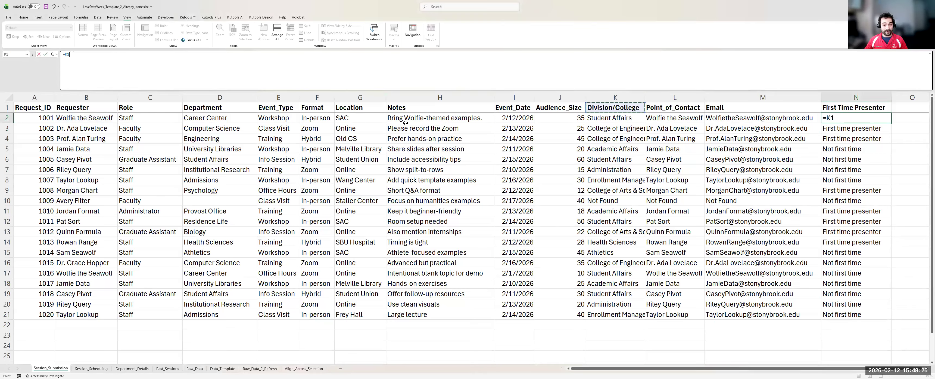
left_click(607, 120)
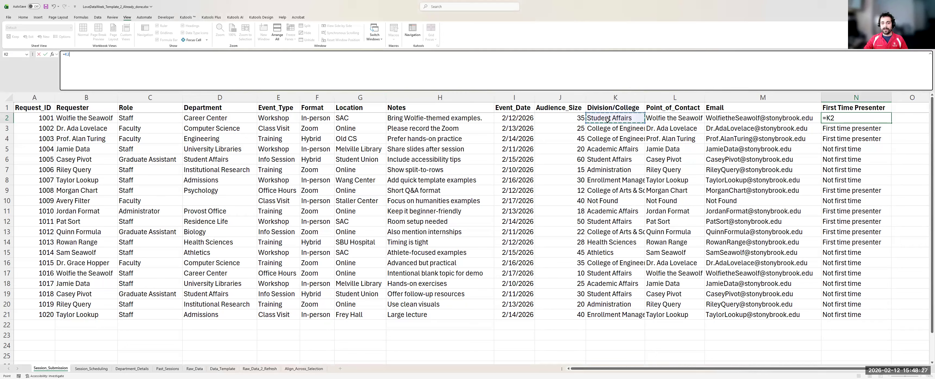
key("Escape")
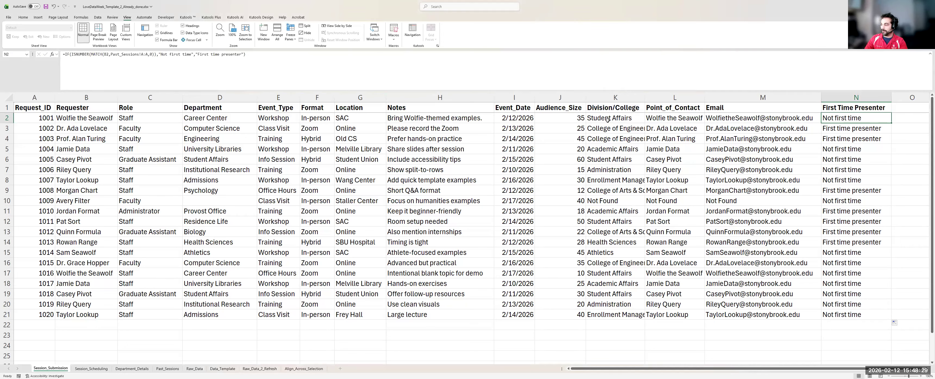
- Examine the row 2 lookup formulas across the columns from Event_Date to First Time Presenter
key("Left")
key("Left")
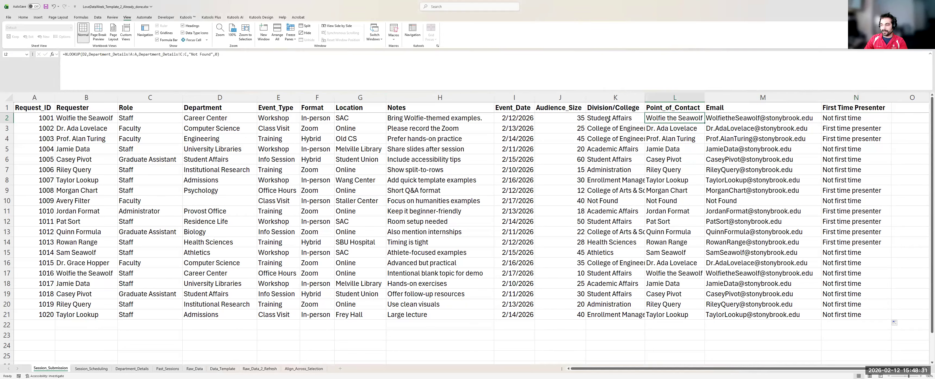
key("Left")
key("Left")
key("Left")
key("Left")
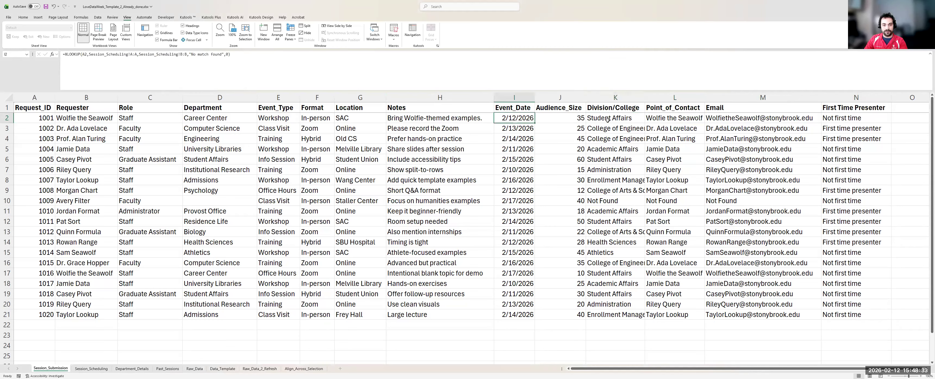
key("Right")
key("Right")
key("Right")
key("Right")
key("Right")
key("Right")
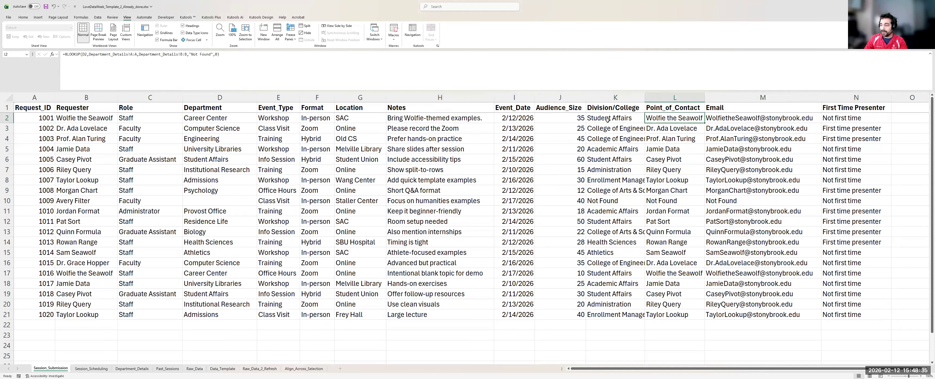
key("Left")
key("Left")
key("Left")
key("Left")
key("Left")
key("Right")
key("Right")
key("Left")
key("Left")
key("Left")
key("Right")
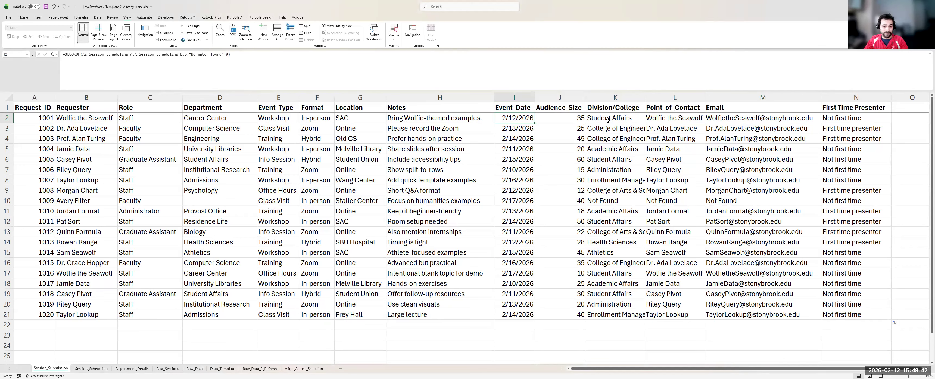
key("Right")
key("Right")
key("Right")
key("Right")
key("Right")
key("Right")
key("Left")
key("Left")
key("Left")
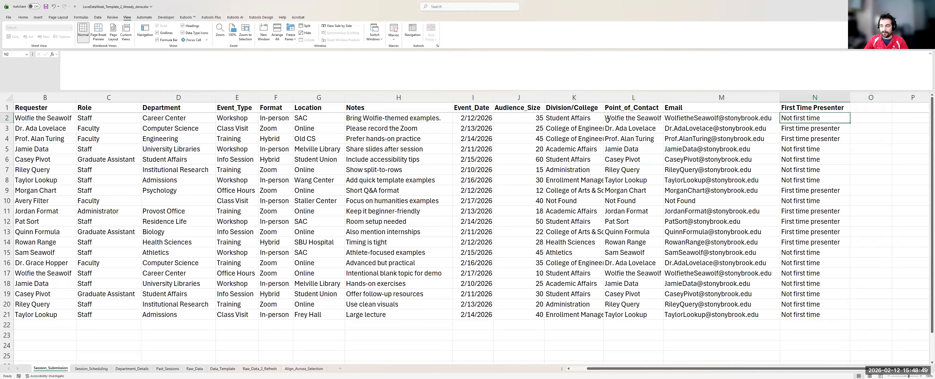
key("Left")
key("Left")
key("Left")
key("Left")
key("Right")
key("Right")
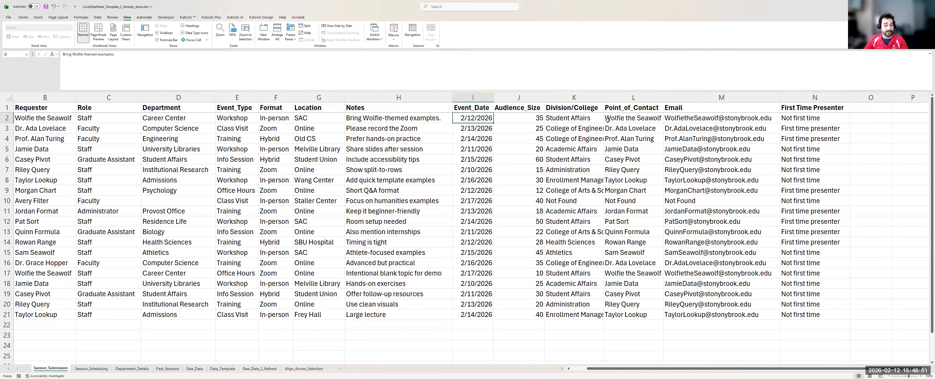
key("Left")
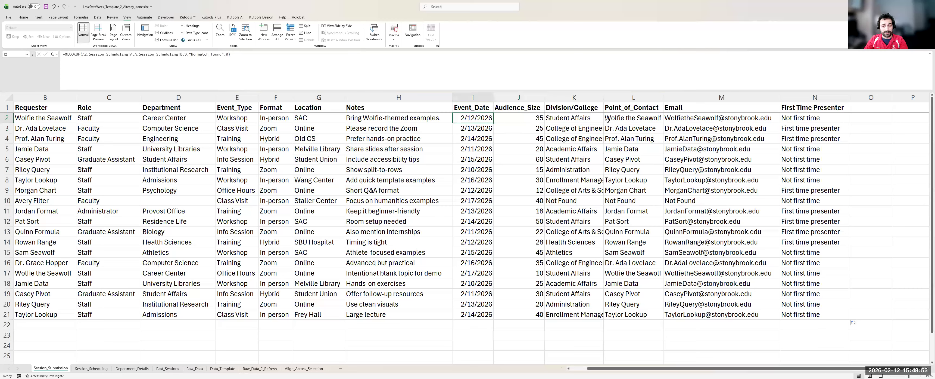
key("Left")
key("Left")
key("Right")
key("Right")
- Copy the entire Session_Submission table and paste it in place as values only, replacing its formulas
key("ctrl+a")
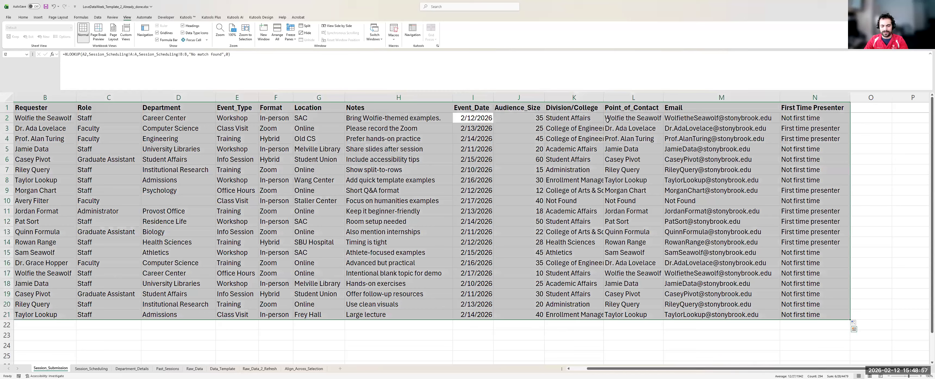
key("ctrl+c")
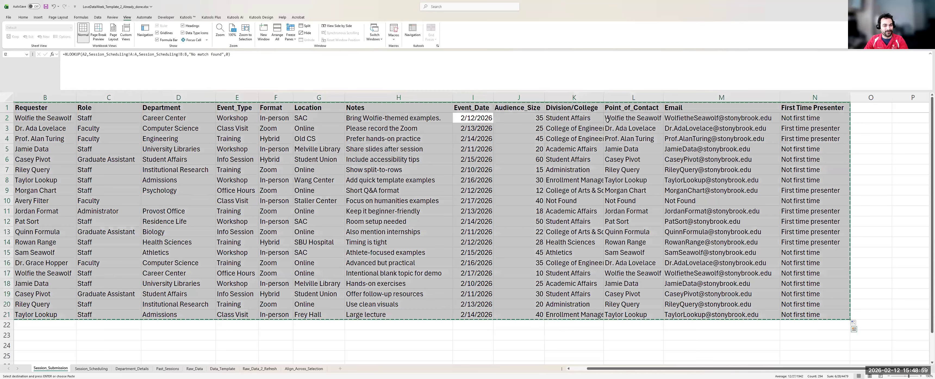
key("Escape")
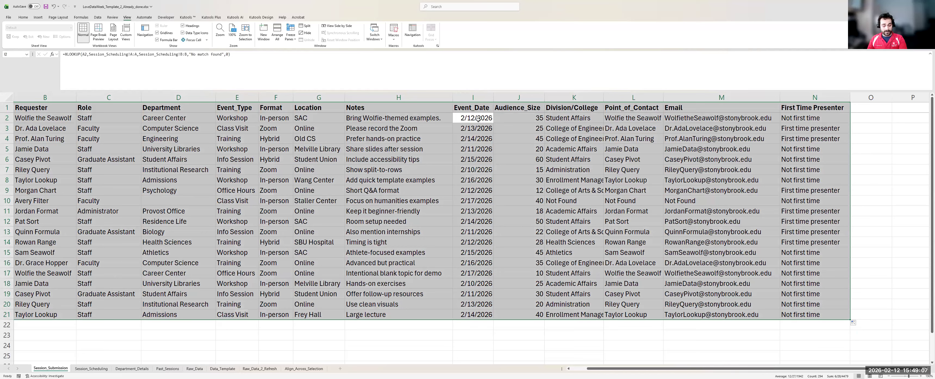
key("ctrl+c")
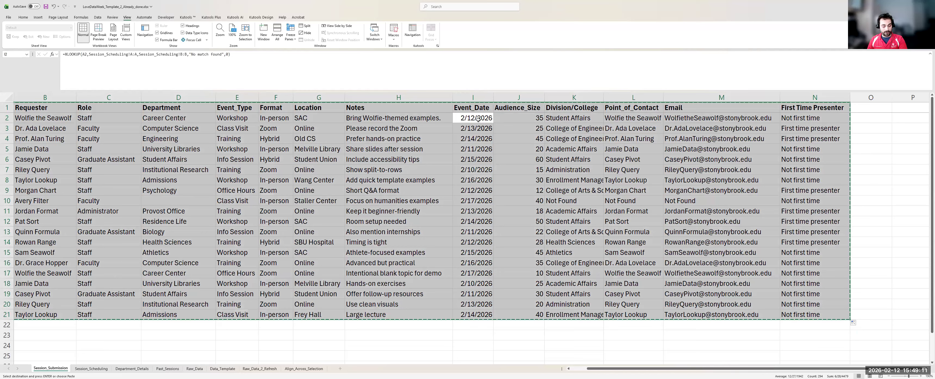
key("ctrl+shift+v")
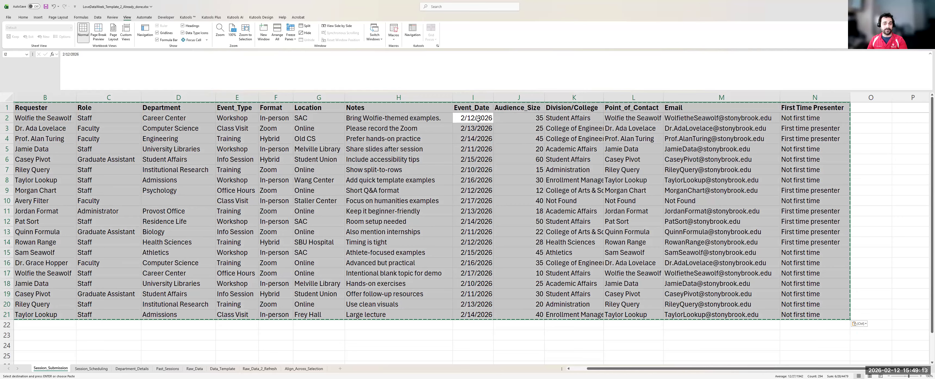
left_click(509, 124)
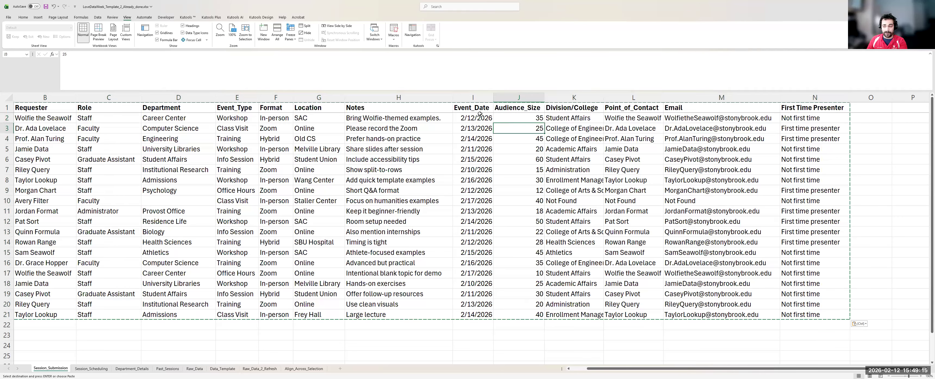
left_click(483, 122)
key("Escape")
- Examine cells across the Session_Submission table to check whether they hold plain values instead of formulas
key("Right")
key("Right")
key("Right")
key("Right")
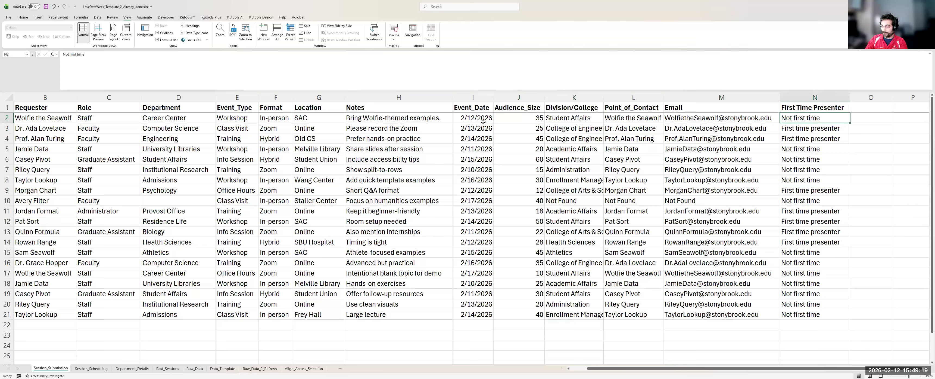
key("Down")
key("Down")
key("Down")
key("Down")
key("Down")
key("Down")
key("Left")
key("Left")
key("Left")
key("Left")
key("Left")
key("Left")
key("Left")
key("Left")
key("Left")
key("Left")
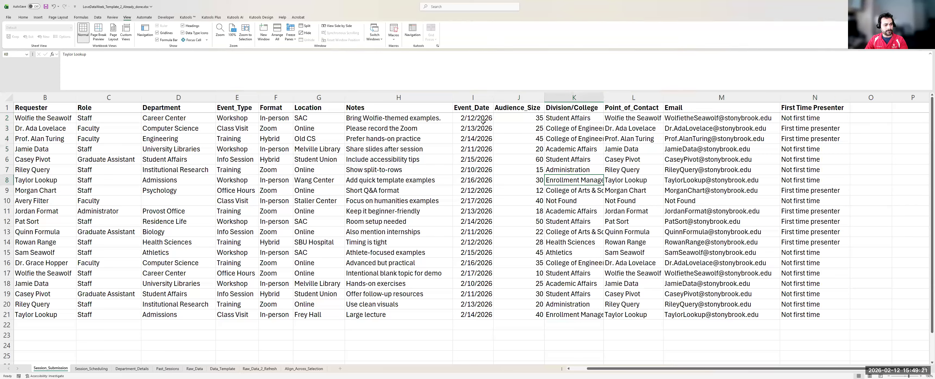
key("Left")
key("Left")
key("Up")
key("Up")
key("Up")
key("Up")
key("Up")
key("Up")
key("Up")
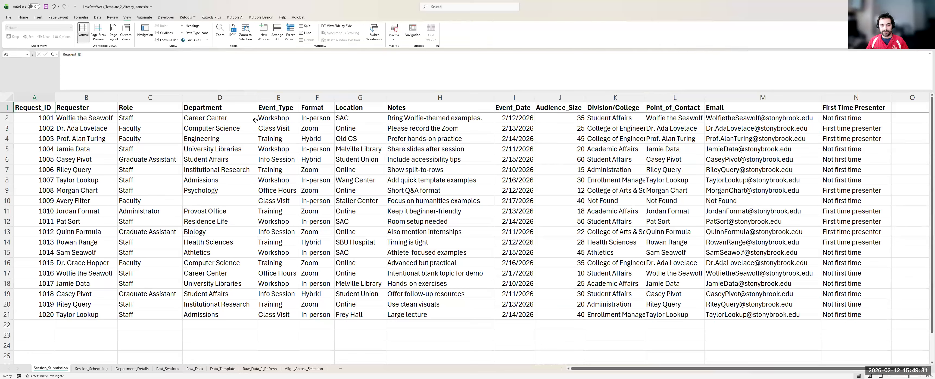
- Turn on filtering for the header row of the Session_Submission table
left_click(243, 108)
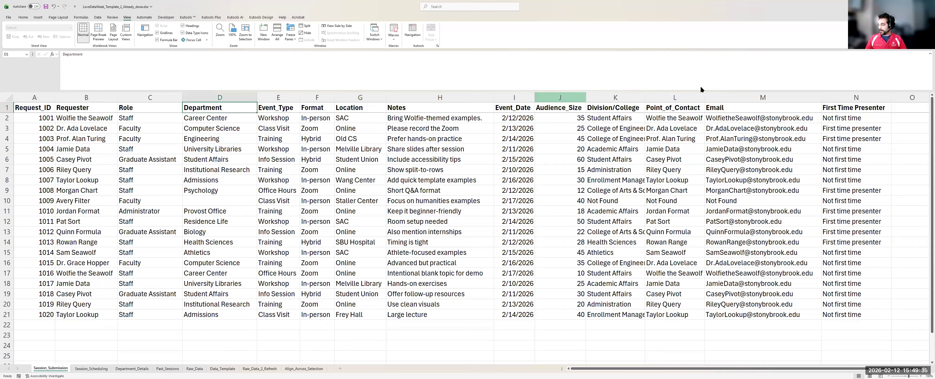
key("alt+Tab")
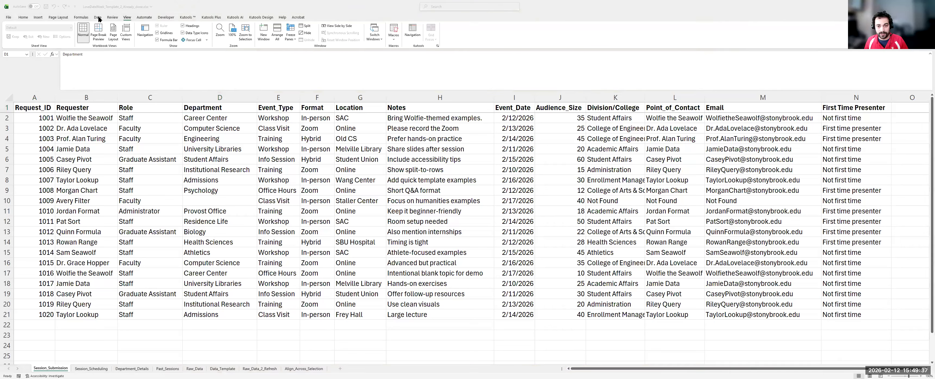
left_click(98, 18)
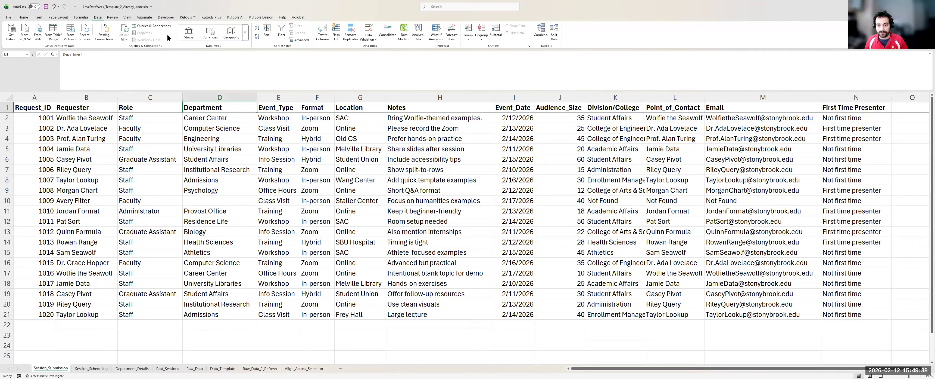
left_click(283, 36)
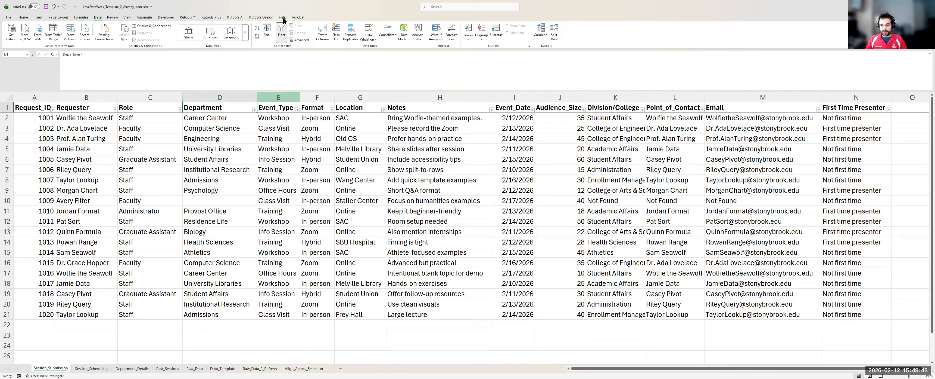
left_click(283, 33)
left_click(282, 33)
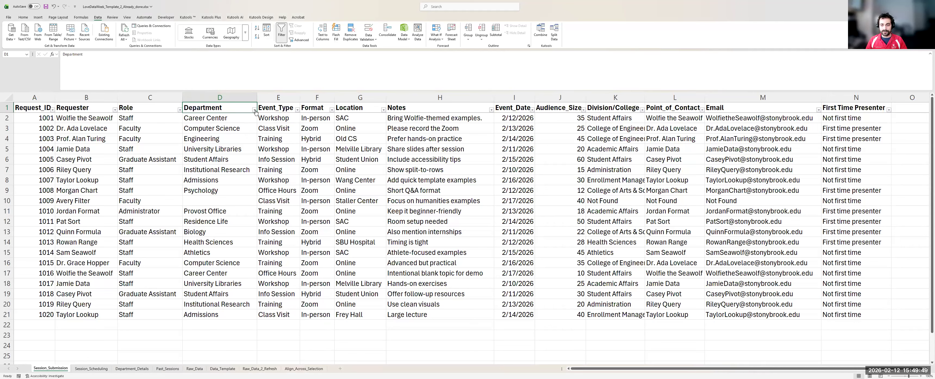
- Filter the Department column to show only Career Center
key("alt+Down")
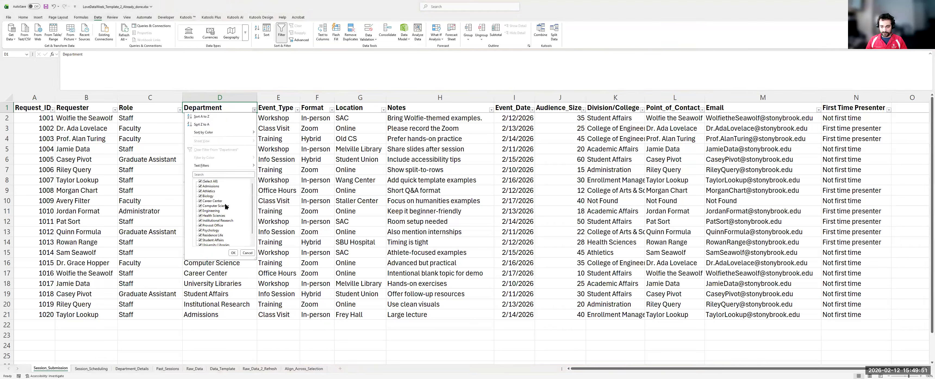
scroll(226, 207, "down", 1)
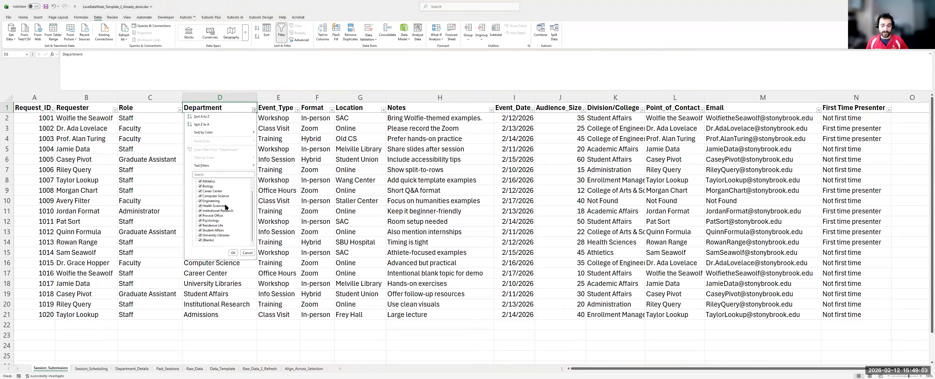
scroll(225, 203, "up", 1)
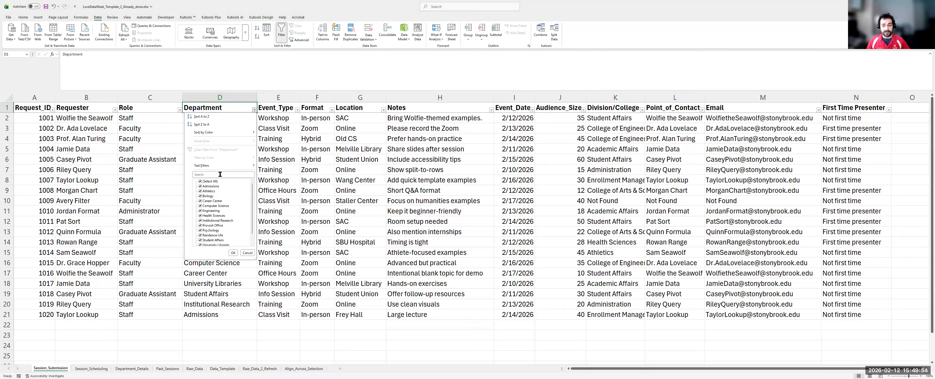
left_click(214, 182)
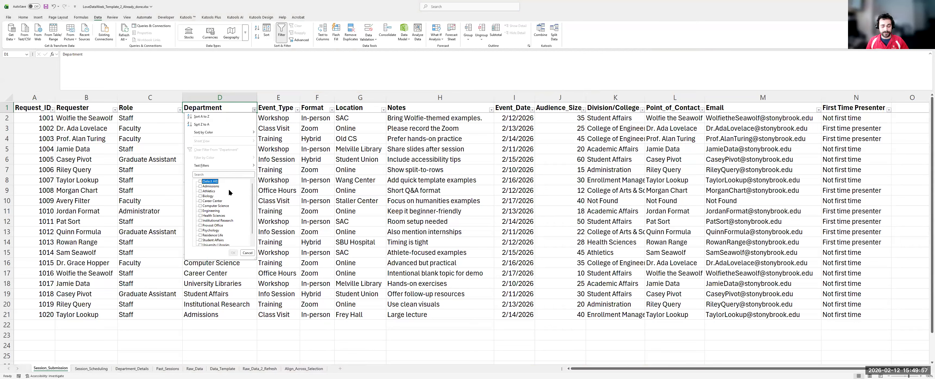
left_click(217, 200)
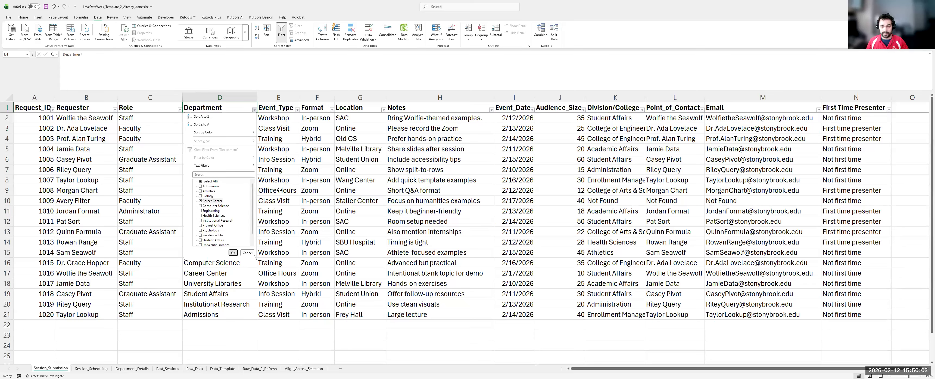
key("Return")
- Review the filtered Career Center requests, comparing event type, format, date, audience size and the other columns
left_click(359, 170)
left_click(164, 126)
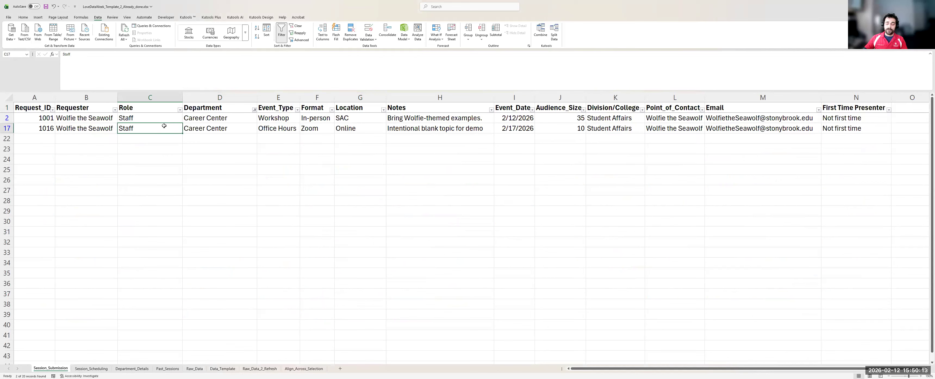
key("Right")
key("Right")
key("Up")
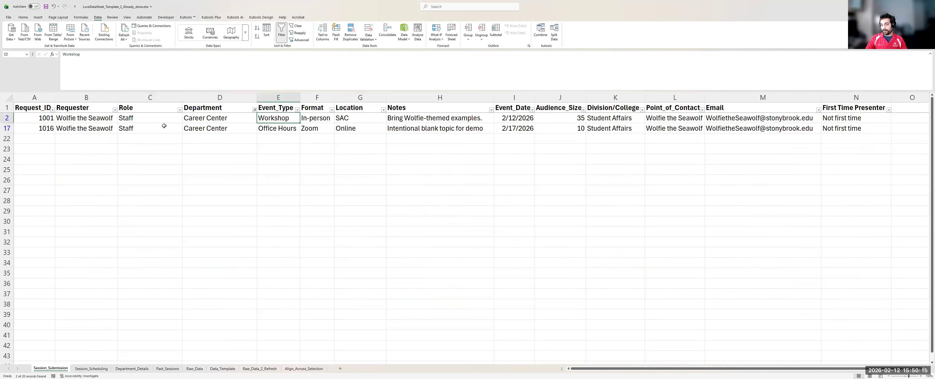
key("Down")
key("Up")
key("Right")
key("Down")
key("Up")
key("Right")
key("Right")
key("Right")
key("Right")
key("Right")
key("Right")
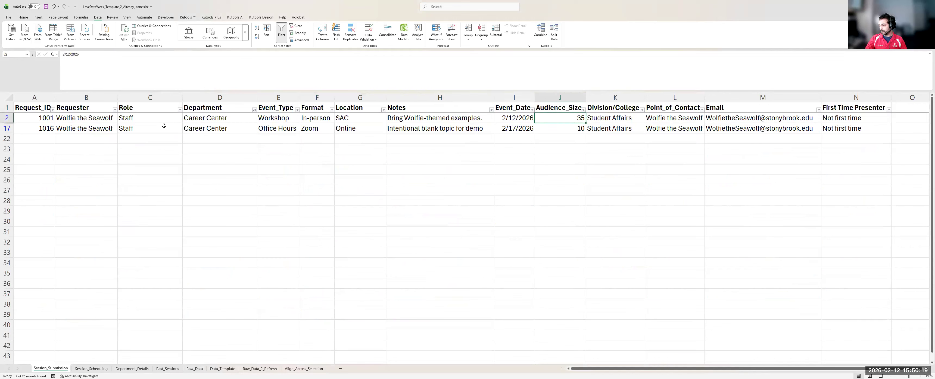
key("Left")
key("Left")
key("Left")
key("Left")
key("Left")
key("Left")
key("Left")
key("Left")
key("Left")
key("Left")
key("Left")
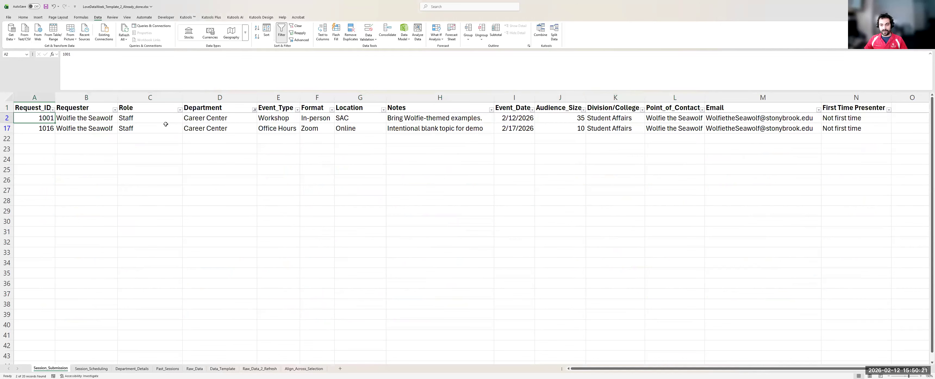
- Open the filter options of the Department column
left_click(255, 110)
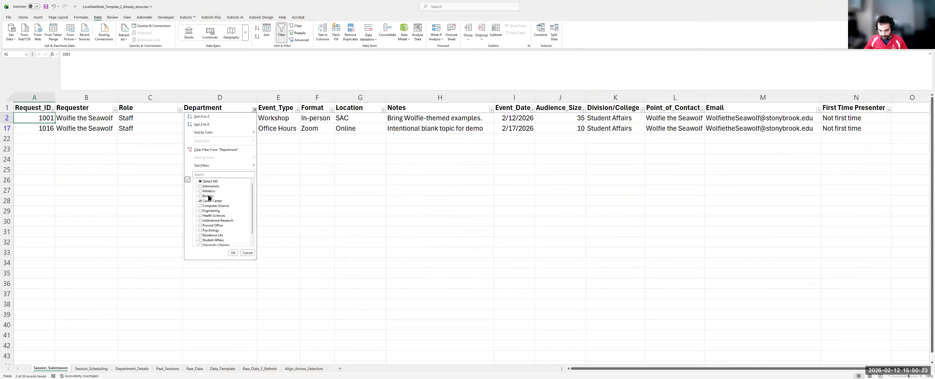
- Extend the Department filter to include Biology and Athletics alongside Career Center
left_click(208, 195)
left_click(209, 191)
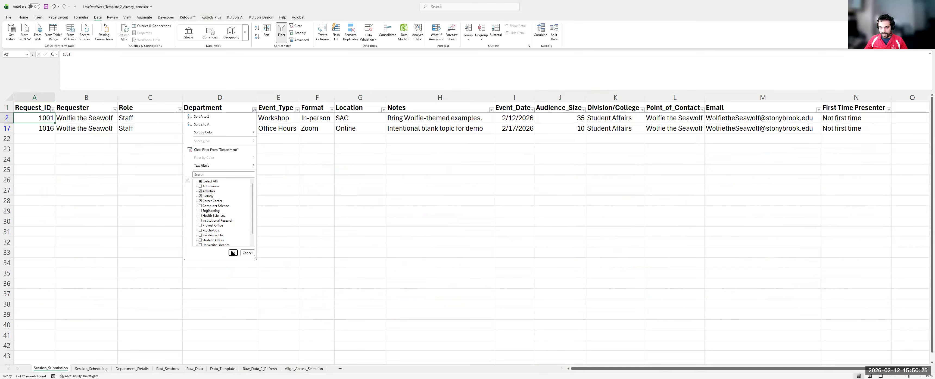
key("Return")
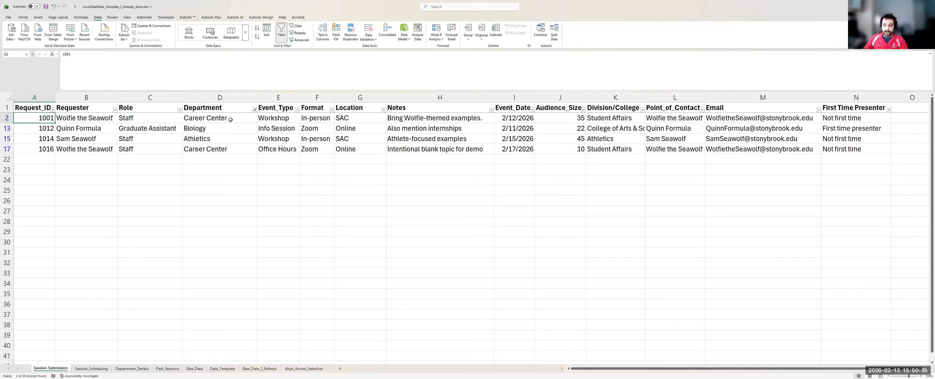
key("ctrl+a")
left_click(266, 31)
left_click(384, 151)
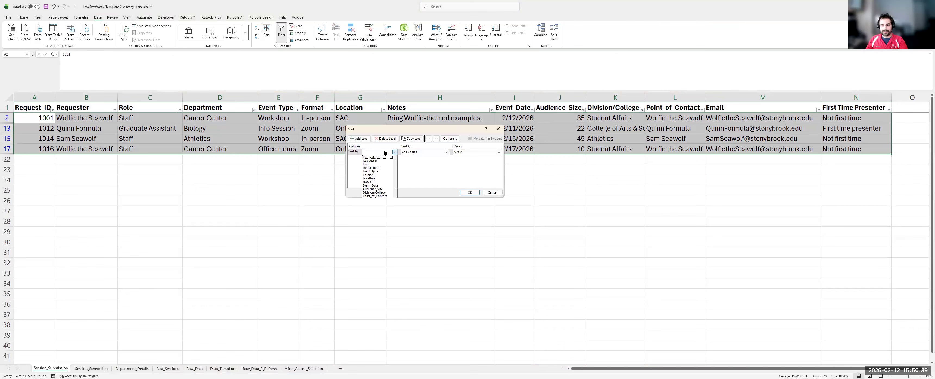
left_click(499, 129)
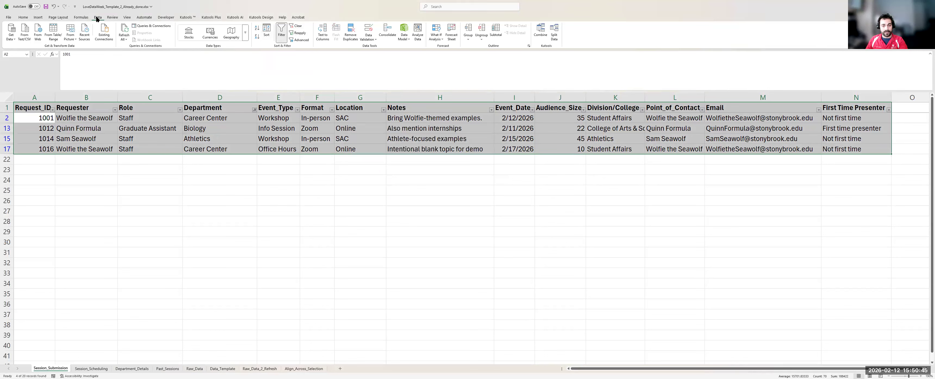
- Sort the filtered rows by Audience_Size cell values from largest to smallest
left_click(268, 33)
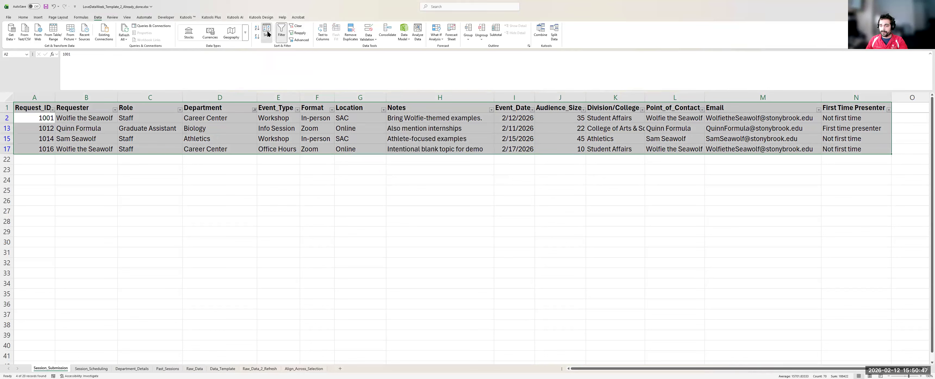
left_click(386, 152)
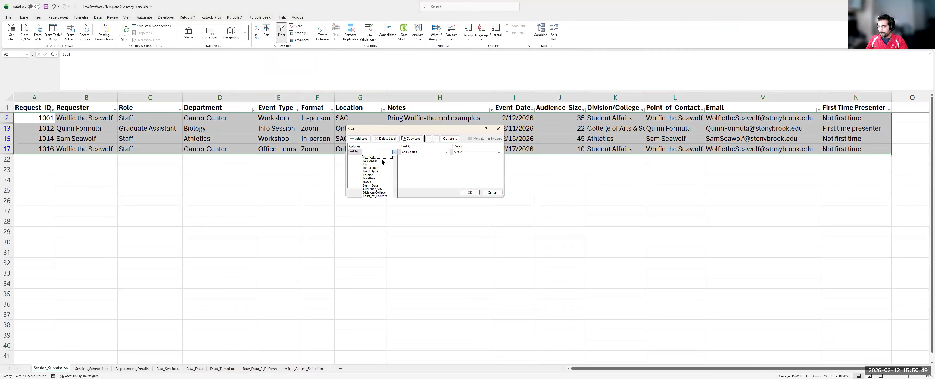
left_click(380, 189)
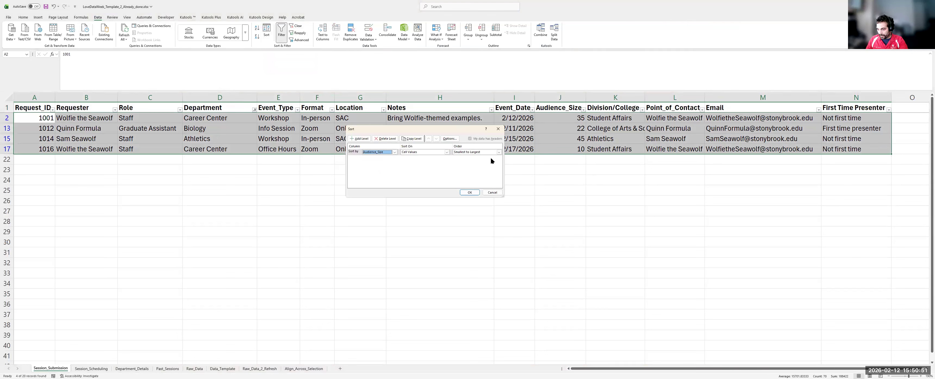
left_click(481, 151)
left_click(477, 161)
left_click(468, 189)
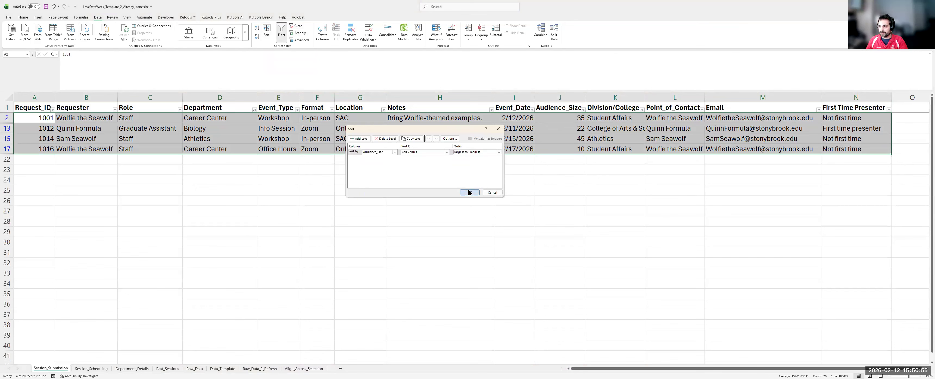
- Examine the Department, Event_Date and Audience_Size entries in the first row of the sorted, filtered list
left_click(536, 117)
key("Left")
key("Left")
key("Left")
key("Left")
key("Left")
key("Left")
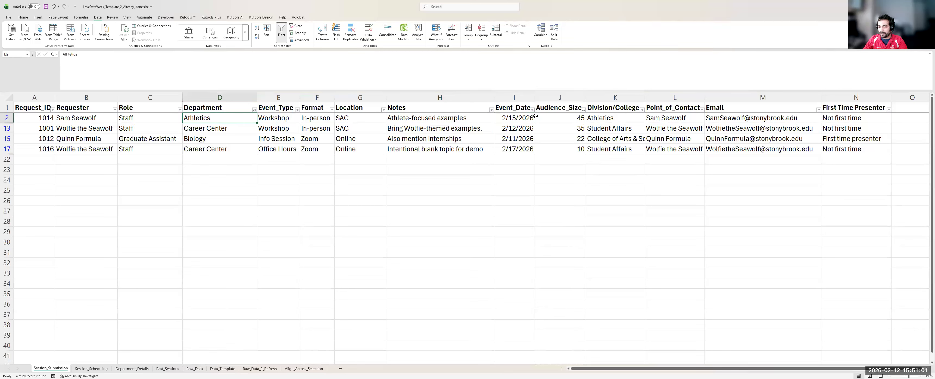
key("Right")
key("Right")
key("Right")
key("Right")
key("Right")
key("Right")
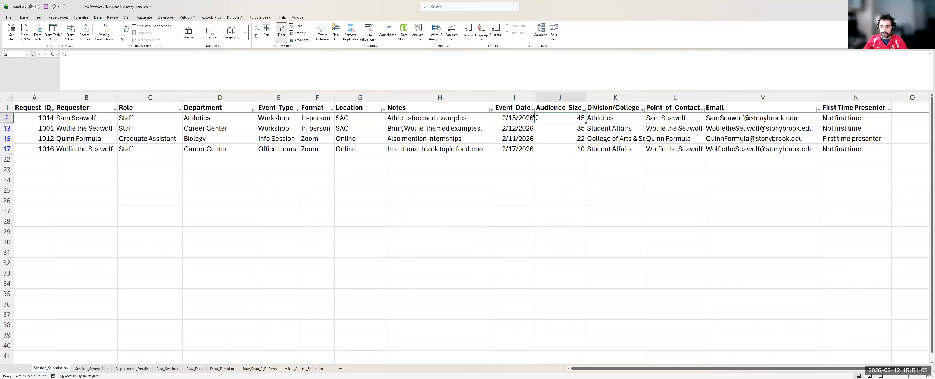
key("Left")
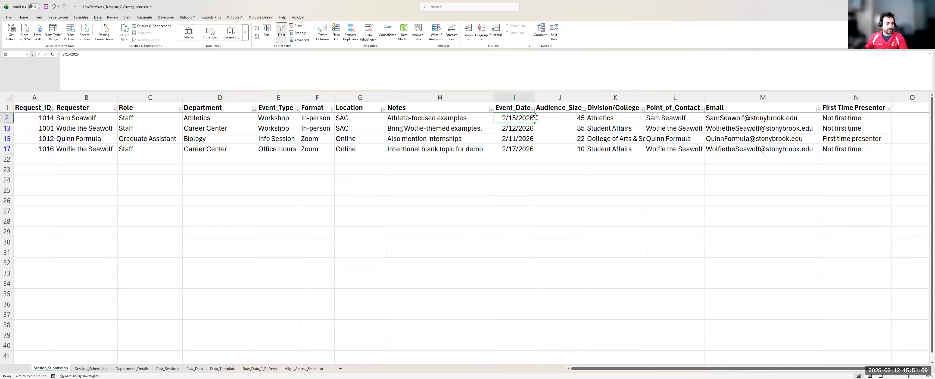
- Turn off filtering on the Session_Submission table so that all rows are shown
left_click(226, 120)
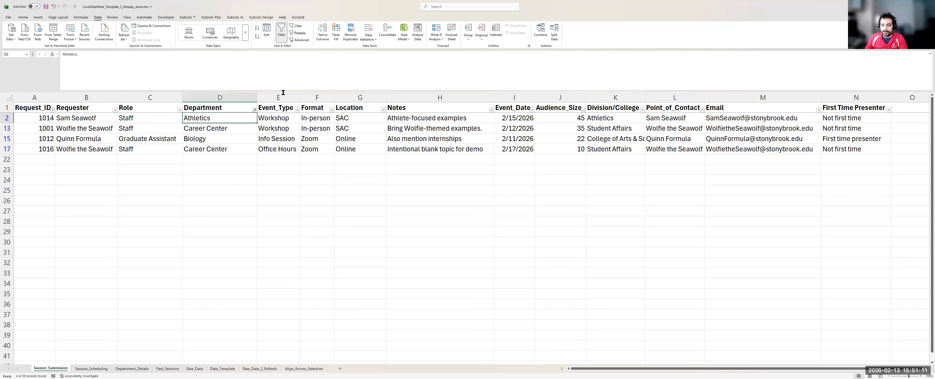
left_click(285, 33)
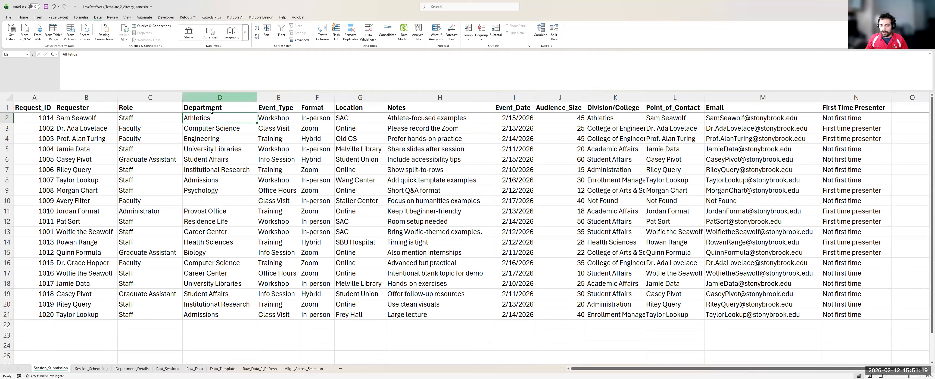
key("Up")
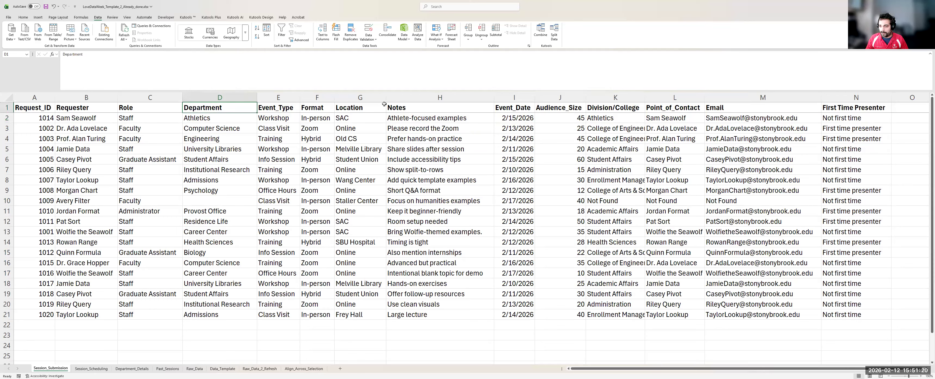
left_click(513, 107)
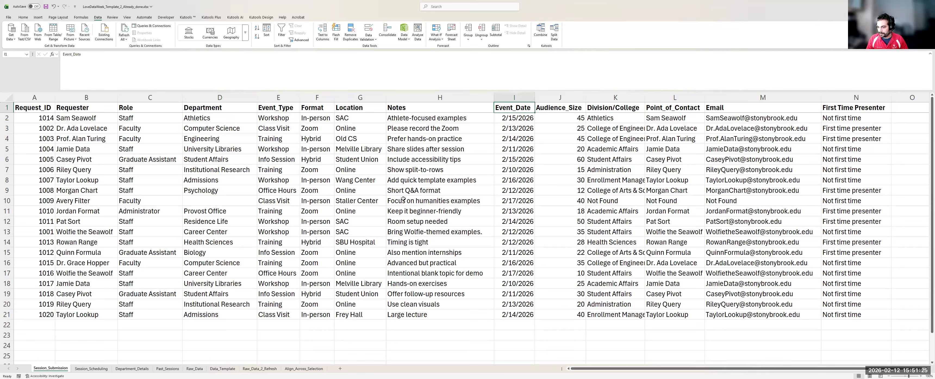
- Turn filtering back on and show only the rows whose Format is In-person
left_click(322, 110)
key("ctrl+shift+l")
left_click(332, 110)
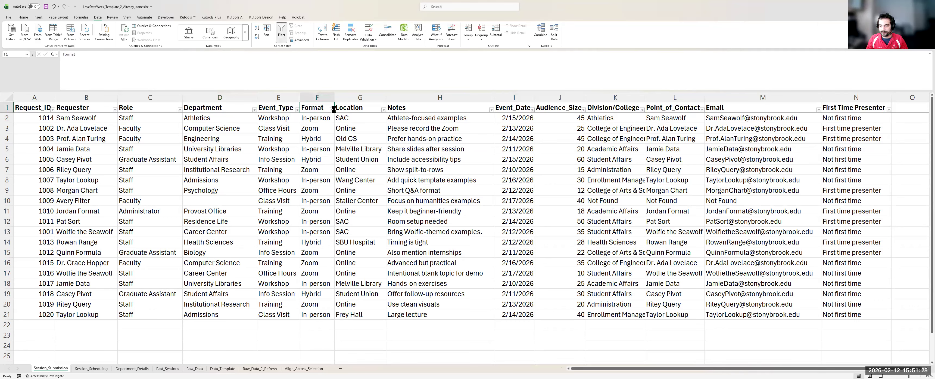
left_click(286, 182)
left_click(285, 191)
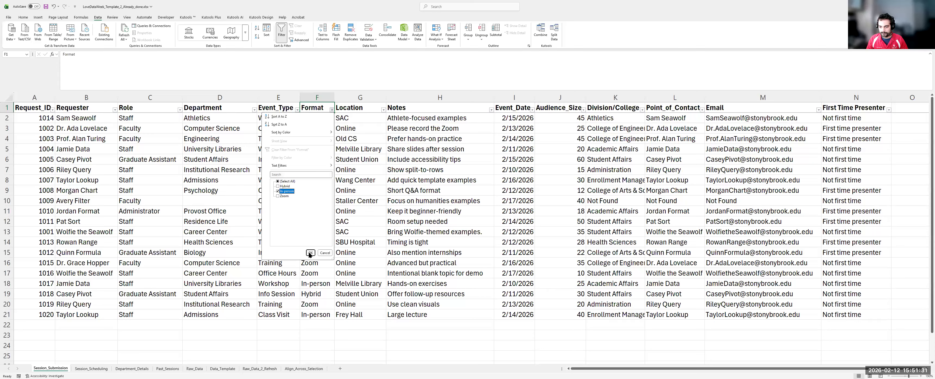
left_click(310, 252)
- Check the blank Department cell among the In-person rows and remove the filters from the table
left_click(279, 148)
left_click(232, 137)
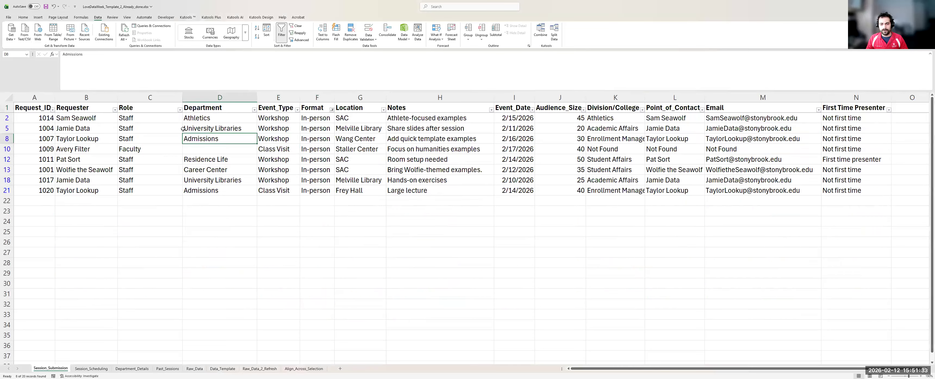
left_click(227, 145)
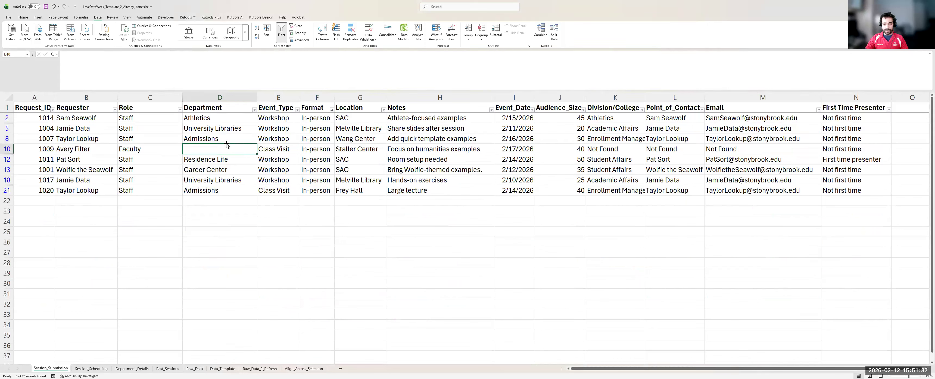
left_click(282, 33)
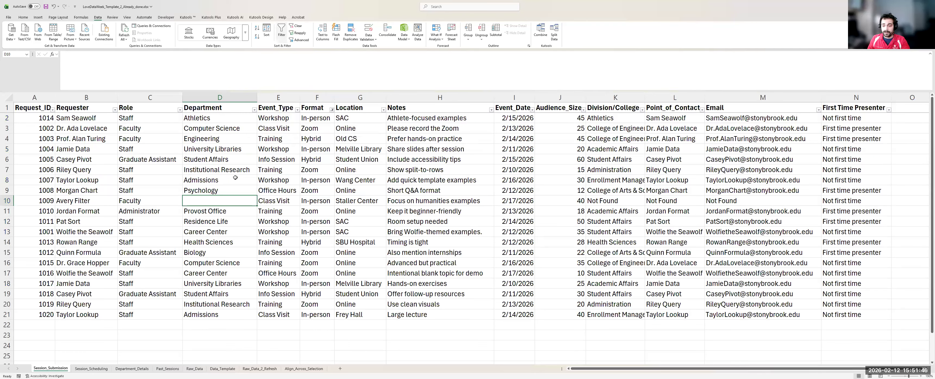
left_click(155, 166)
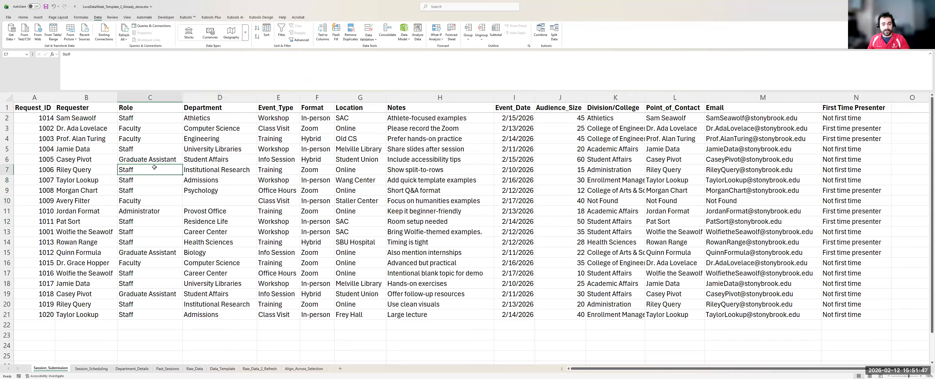
- Set up a conditional formatting rule for the whole table, headers included, that formats only cells containing Blanks
left_click(38, 107)
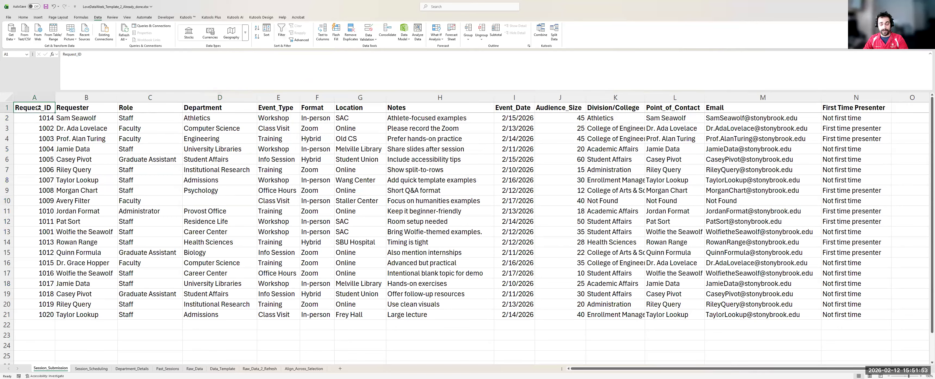
key("ctrl+shift+Right")
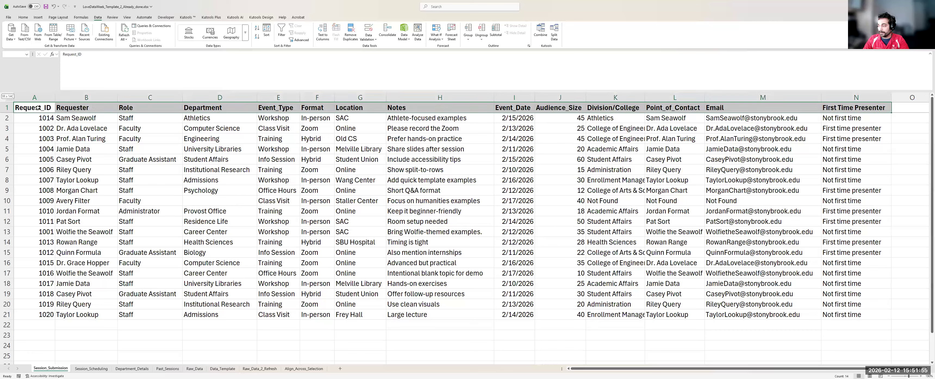
key("ctrl+shift+Down")
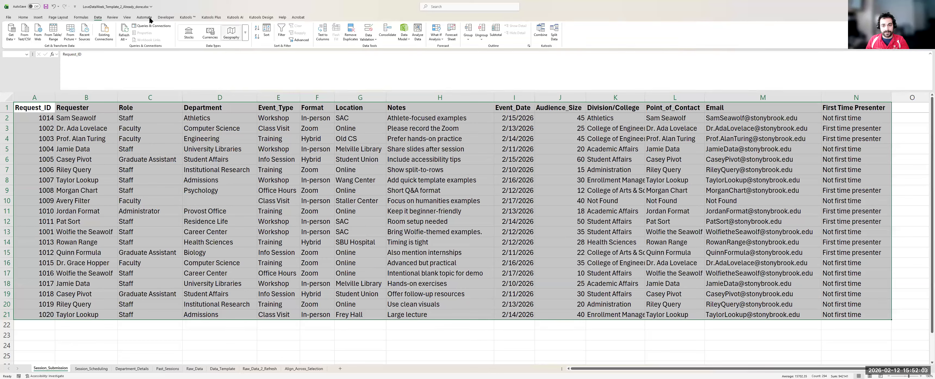
left_click(23, 18)
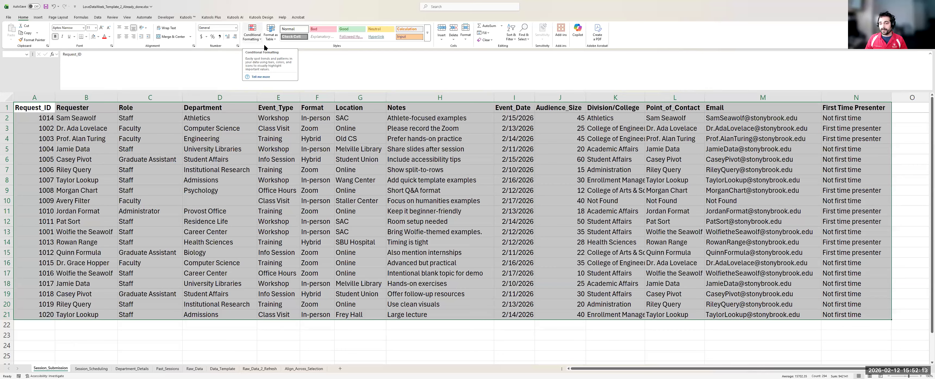
left_click(260, 37)
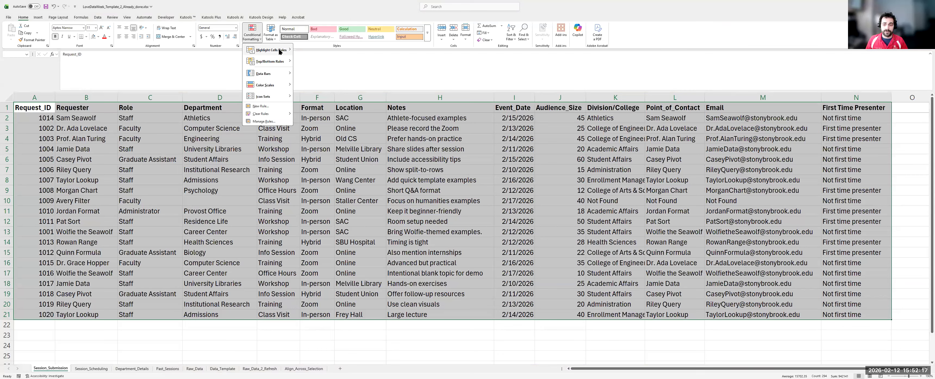
mouse_move(279, 51)
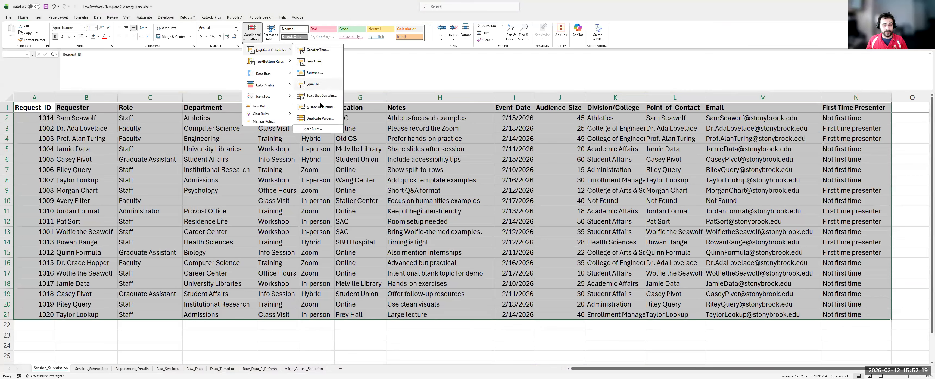
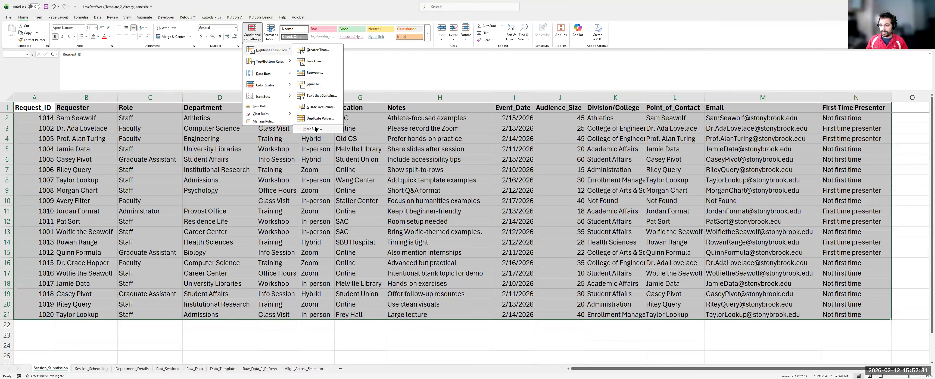
left_click(375, 186)
left_click(370, 204)
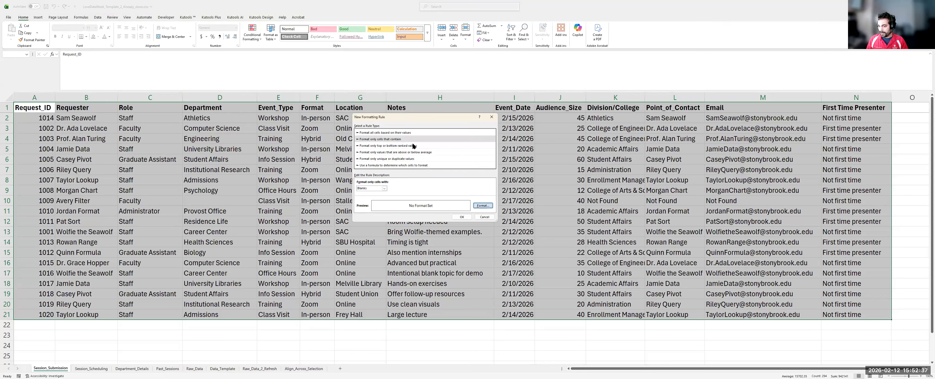
- Give the blank-cell rule a yellow fill, apply it and check the empty Department cell
left_click(377, 154)
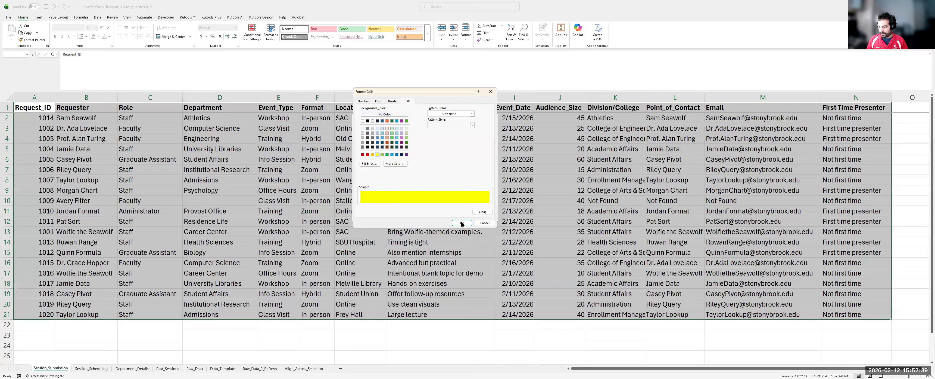
key("Return")
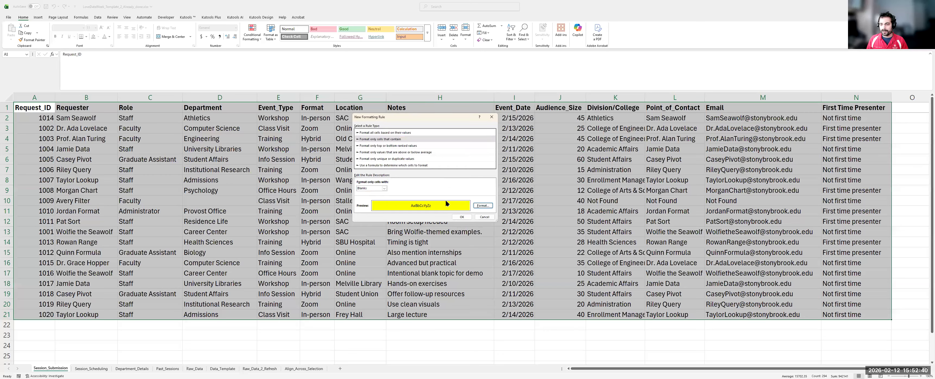
left_click(462, 216)
left_click(279, 180)
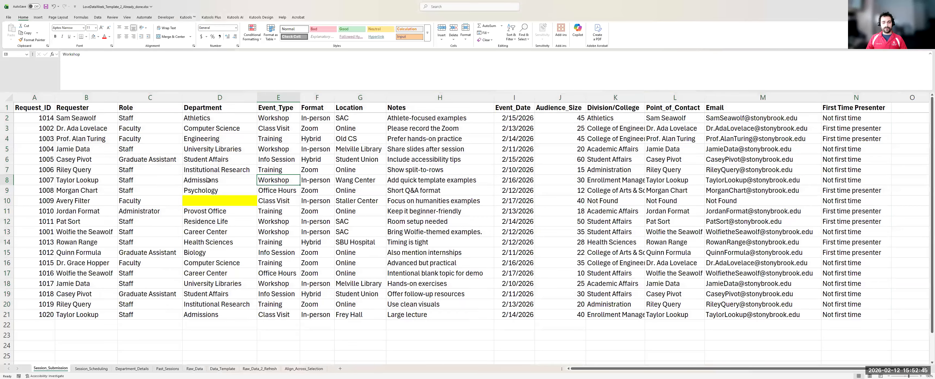
left_click(221, 200)
left_click(33, 108)
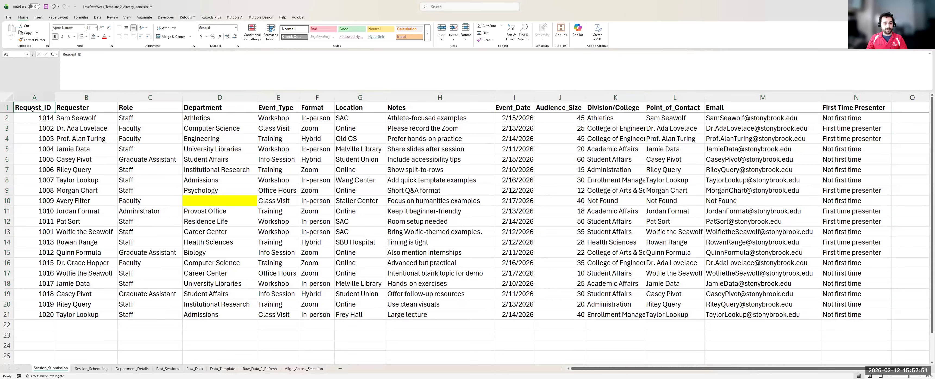
key("ctrl+a")
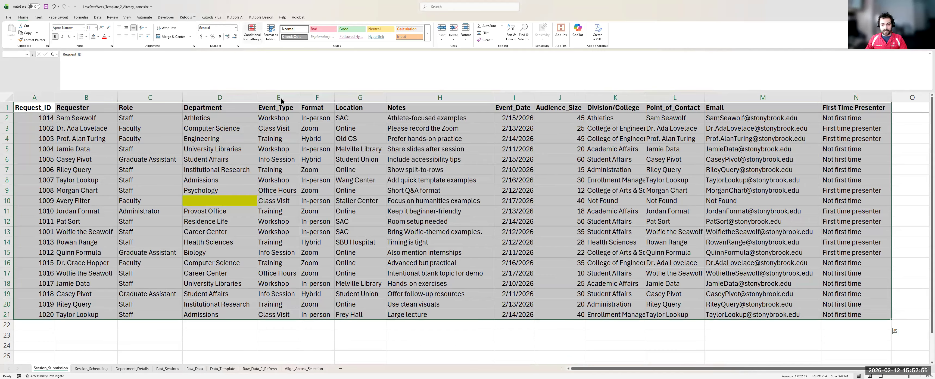
left_click(253, 32)
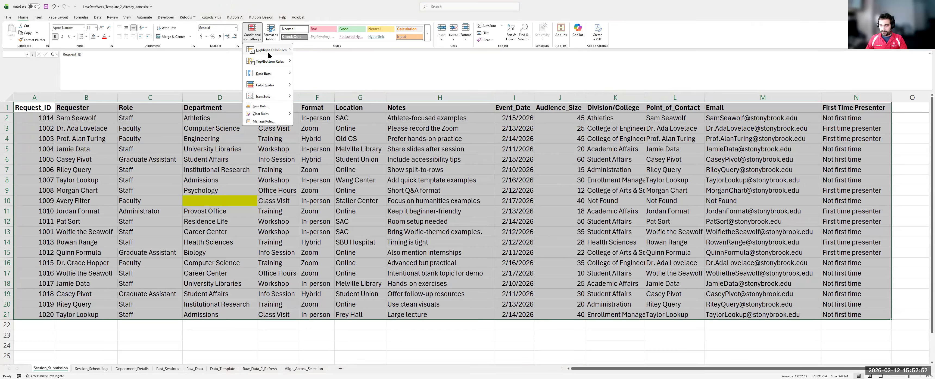
mouse_move(324, 53)
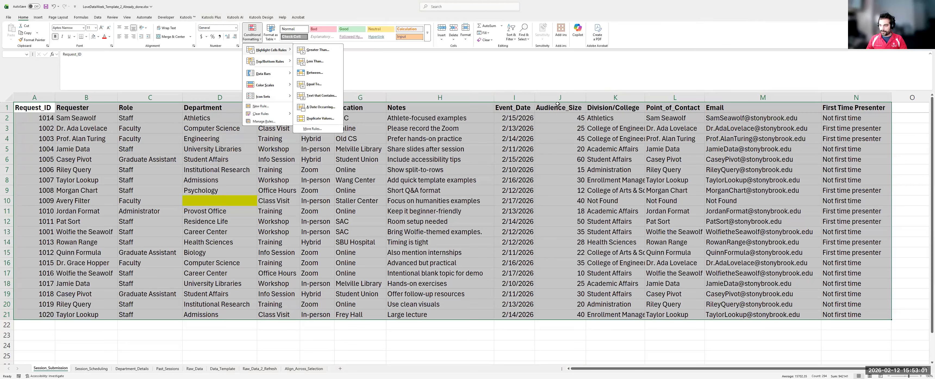
- Highlight the Audience_Size values greater than 45 with a conditional formatting rule using Green Fill with Dark Green Text
left_click(549, 122)
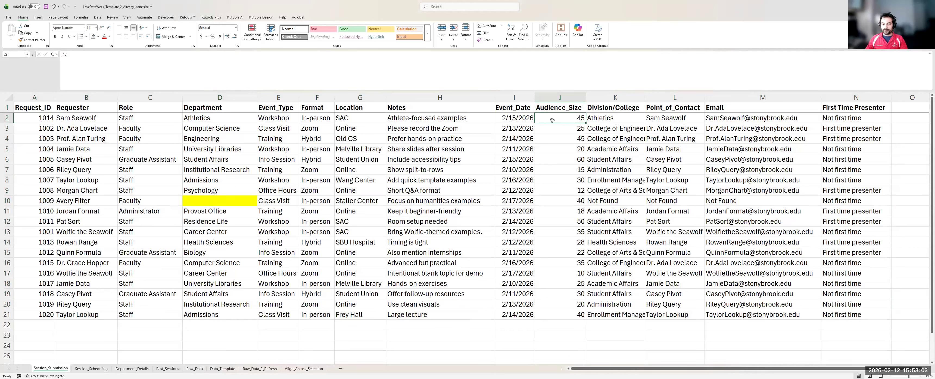
key("ctrl+shift+Down")
left_click(250, 31)
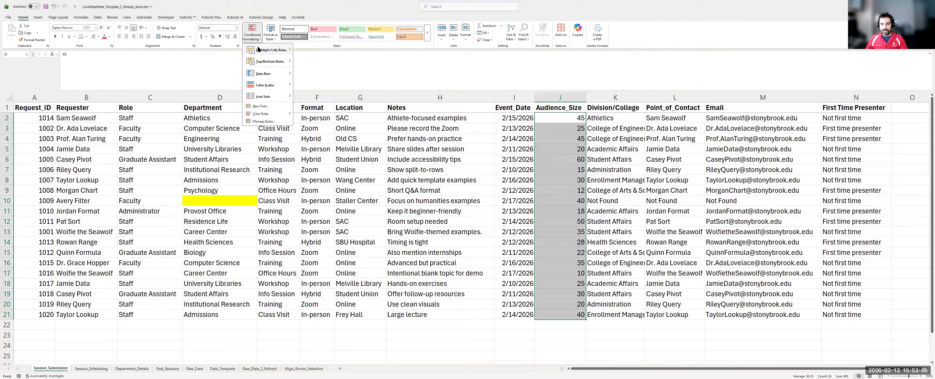
mouse_move(317, 55)
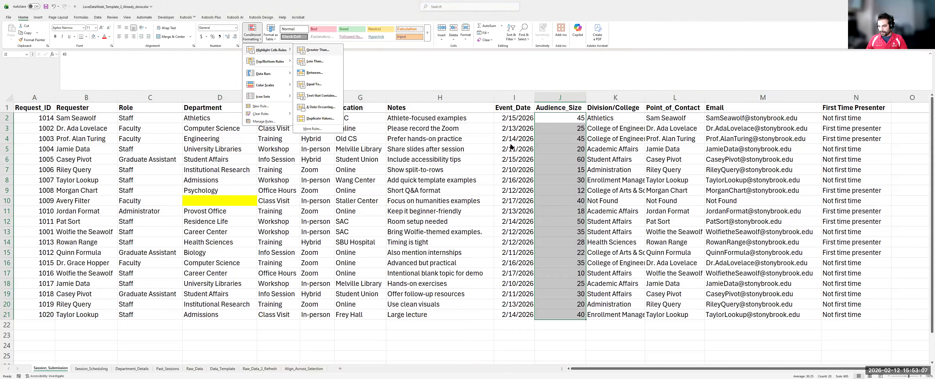
key("Return")
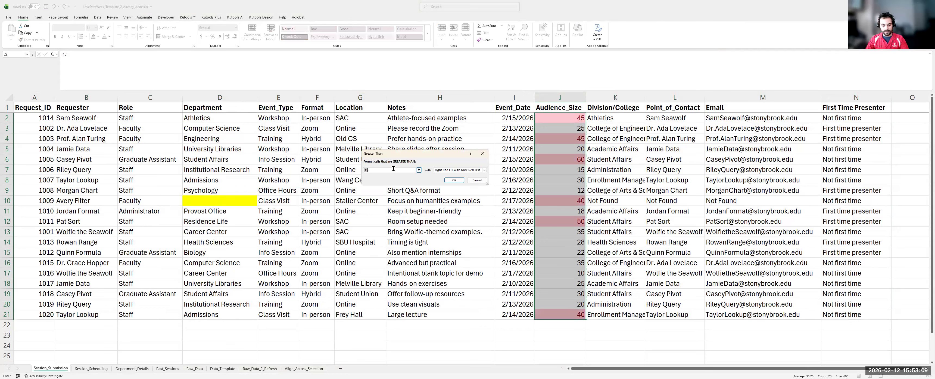
type("45")
left_click(484, 170)
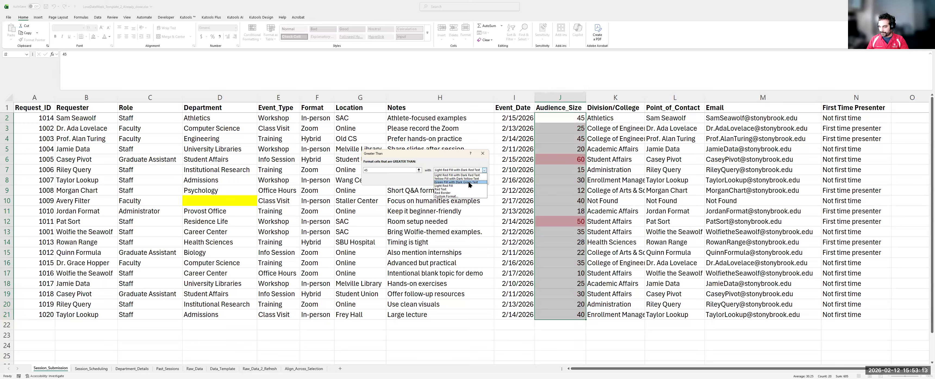
left_click(469, 183)
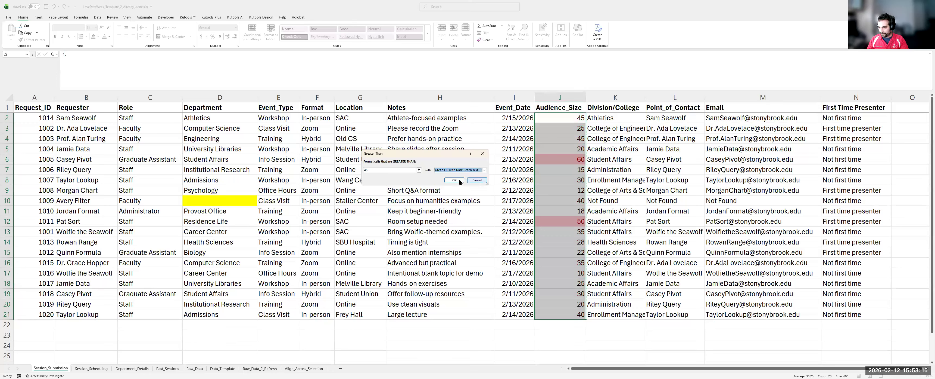
key("Return")
left_click(503, 135)
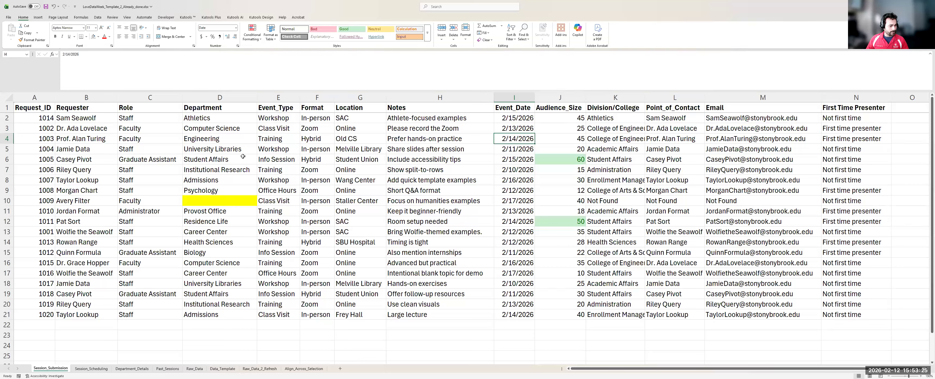
- Insert a PivotTable on a new worksheet from the whole Session_Submission table, headers included
left_click(265, 148)
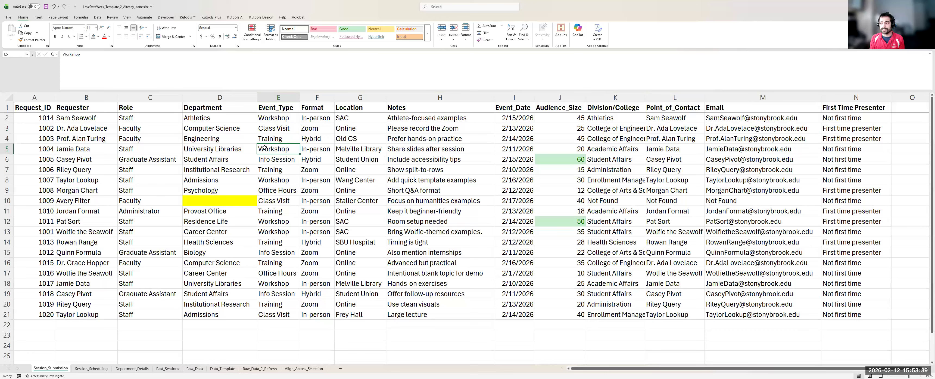
key("Left")
key("Left")
key("Left")
key("Left")
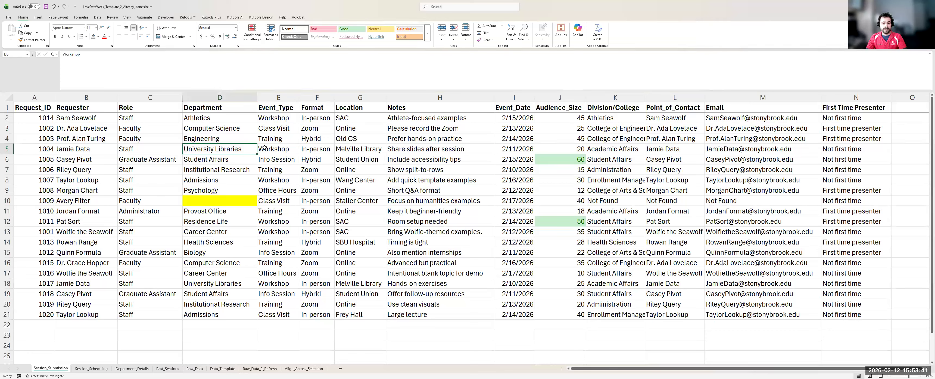
key("Up")
key("Up")
key("Up")
key("Up")
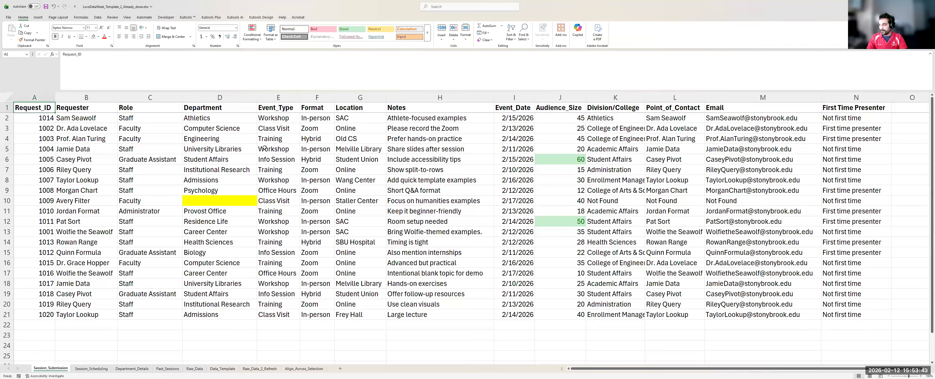
key("ctrl+shift+Right")
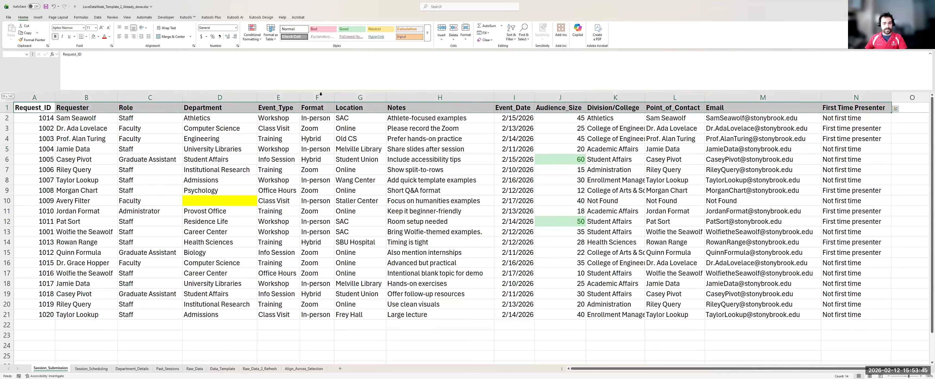
key("ctrl+shift+Down")
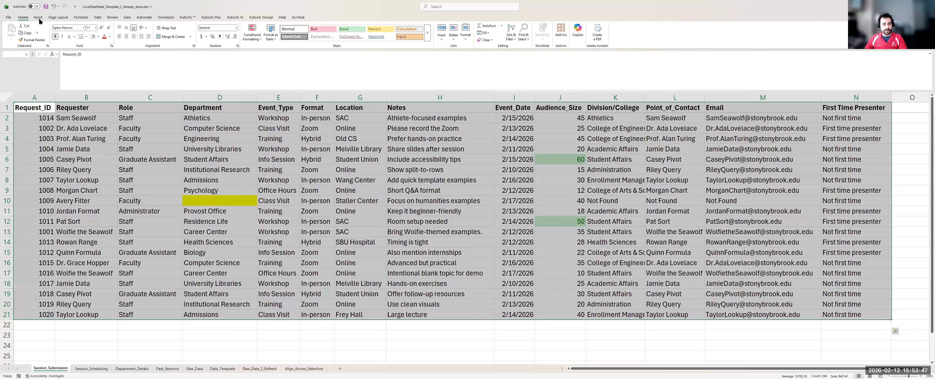
left_click(39, 18)
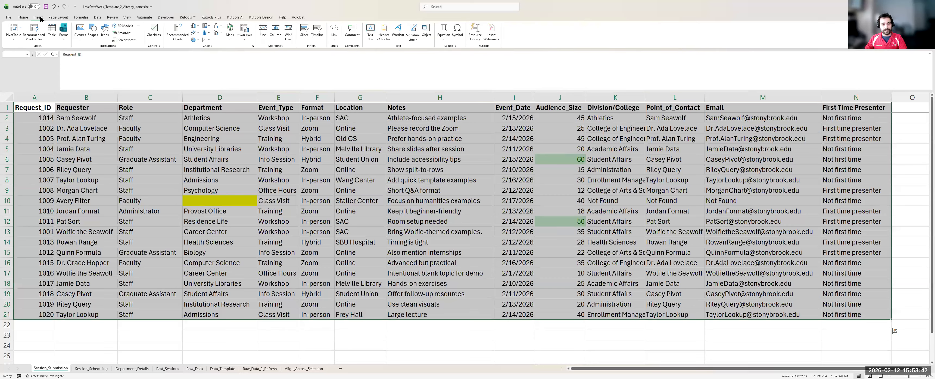
left_click(15, 37)
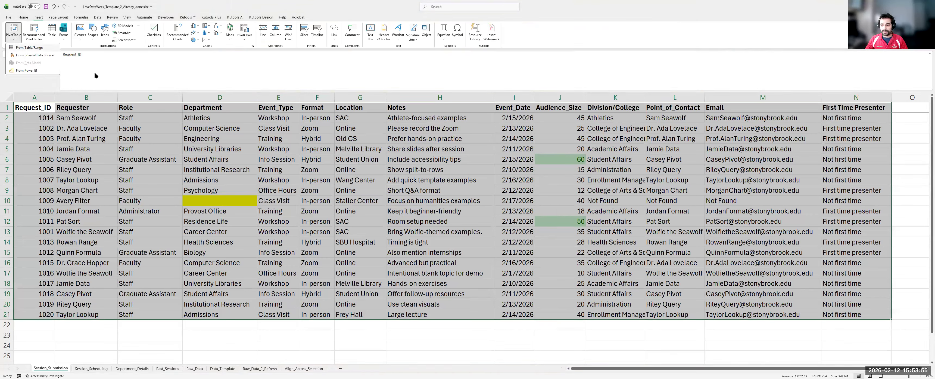
key("t")
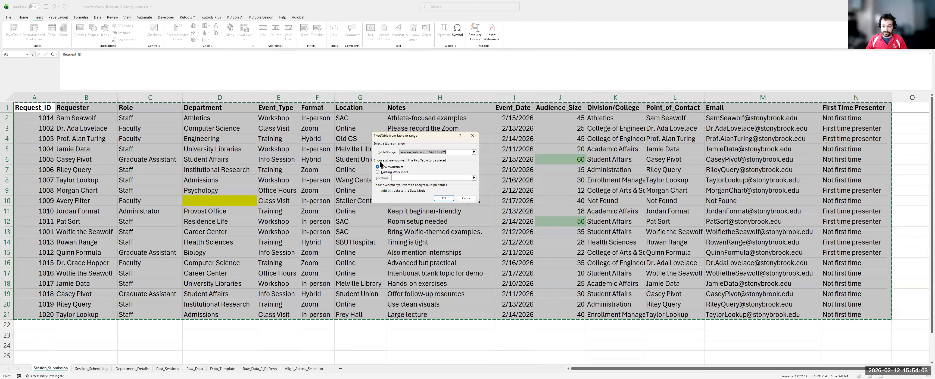
left_click(442, 198)
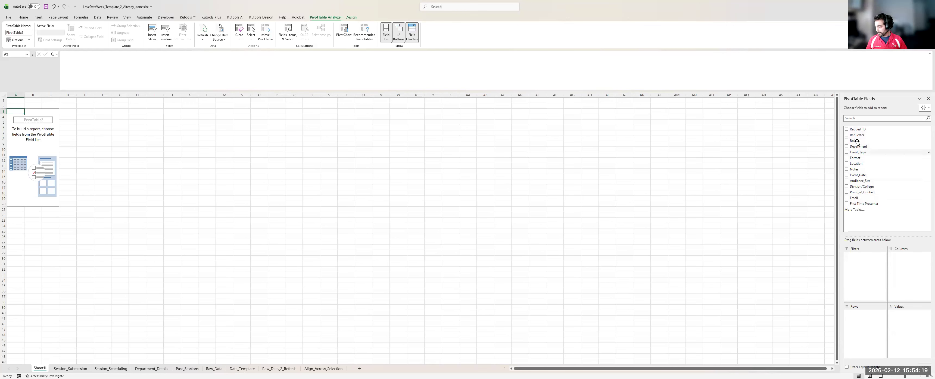
- Summarize Audience_Size by Department in the PivotTable and nest Location under each department
left_click(847, 146)
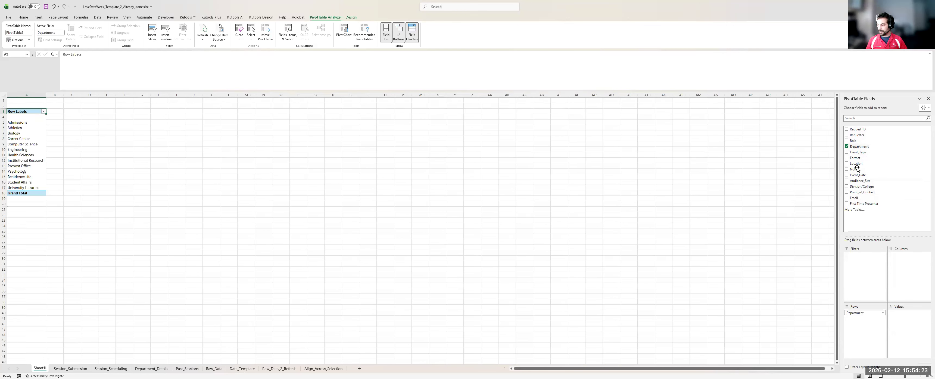
left_click(847, 181)
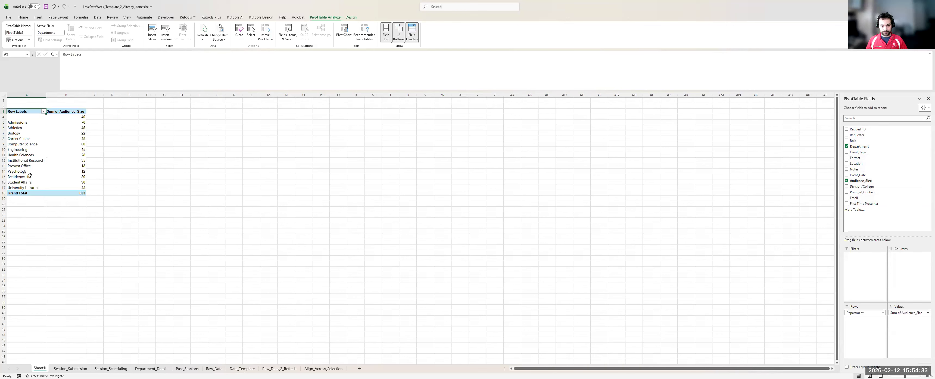
left_click(847, 163)
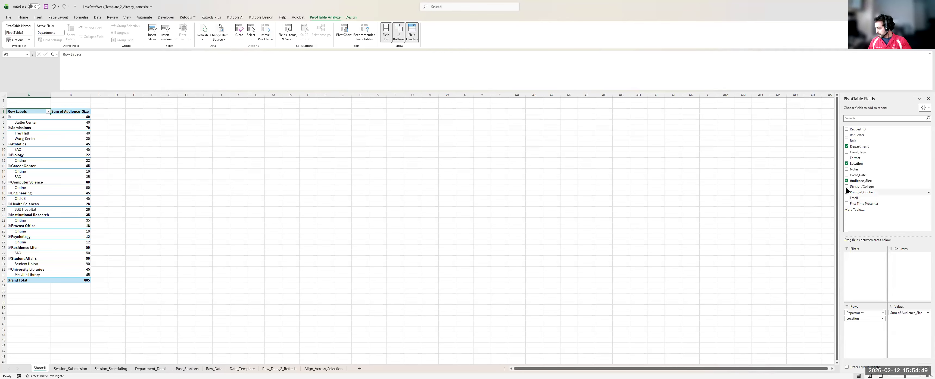
- Regroup the PivotTable rows by Location, trying first Requester and finally Department as the nested field
left_click(848, 146)
left_click(847, 135)
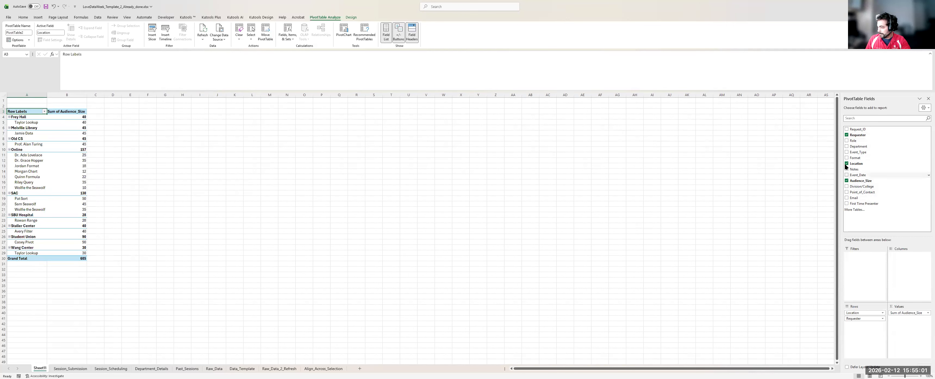
left_click(846, 134)
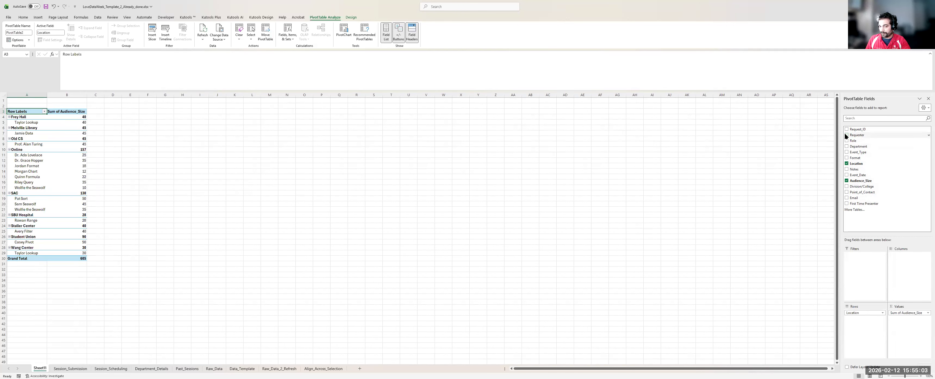
left_click(847, 146)
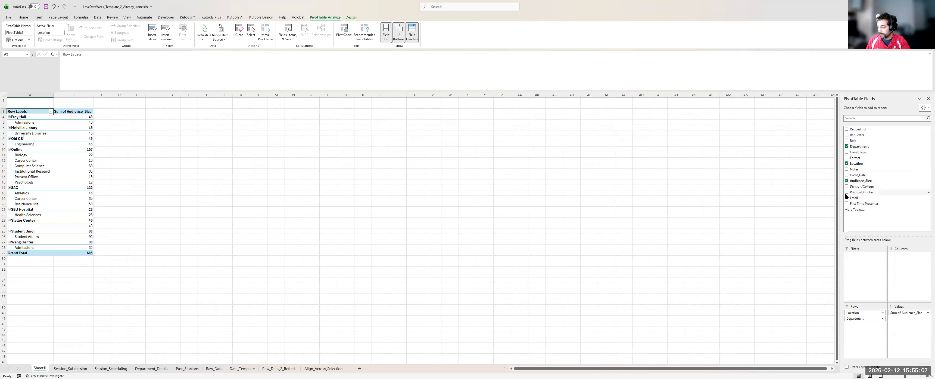
scroll(72, 204, "down", 2)
scroll(71, 204, "up", 2)
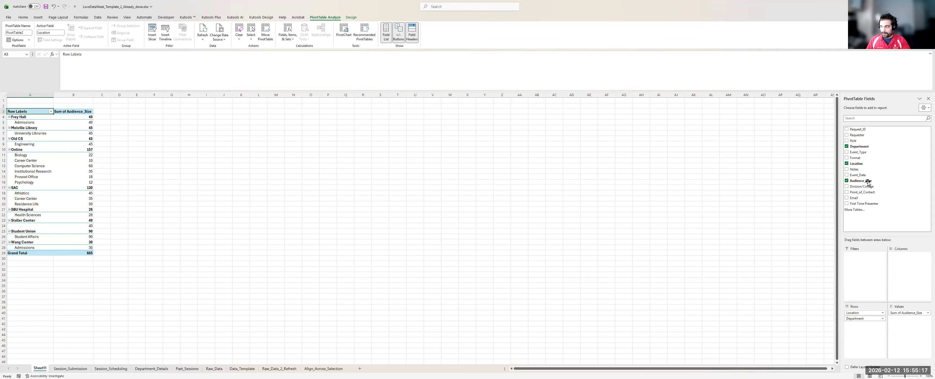
- Remove Audience_Size, Location and Department from the PivotTable and list only Requester in its rows
left_click(847, 181)
left_click(847, 164)
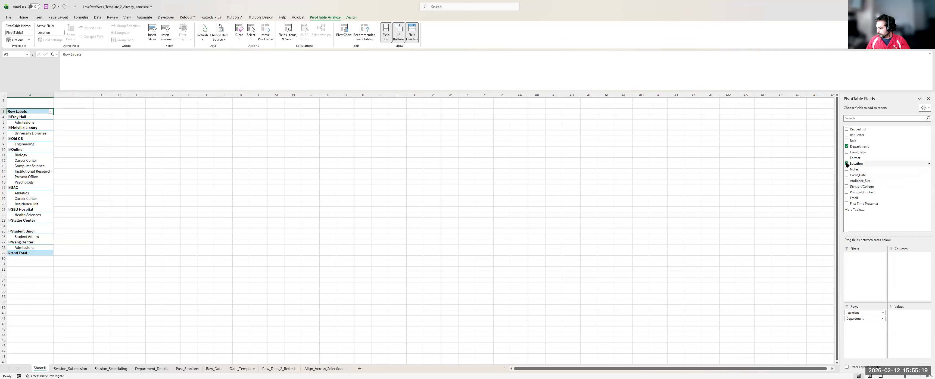
left_click(847, 146)
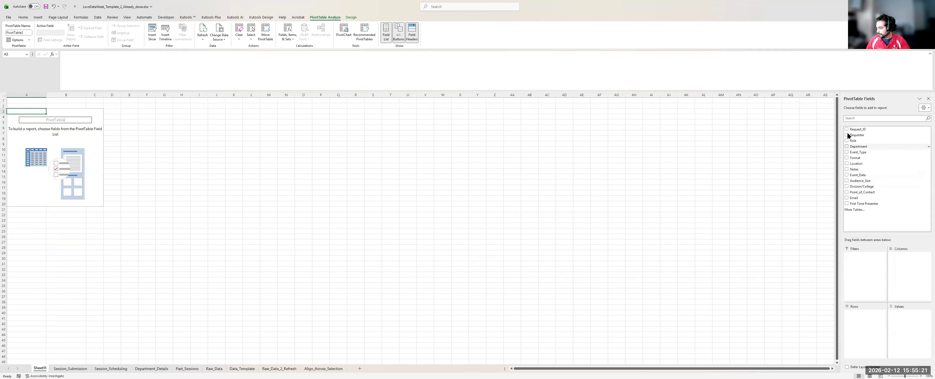
left_click(847, 135)
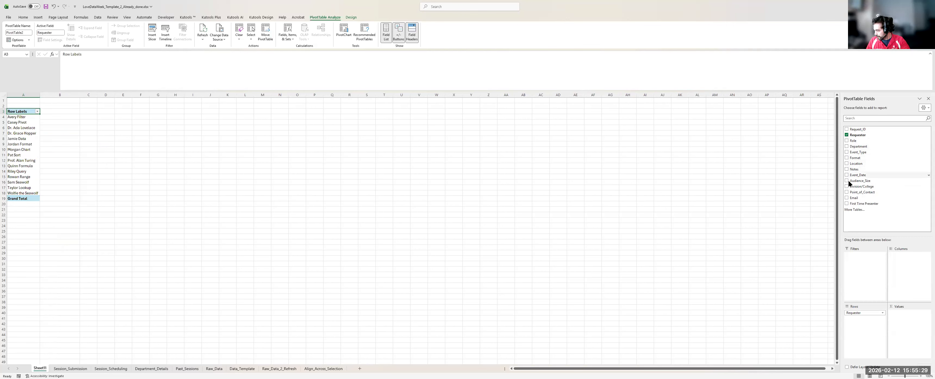
left_click(852, 152)
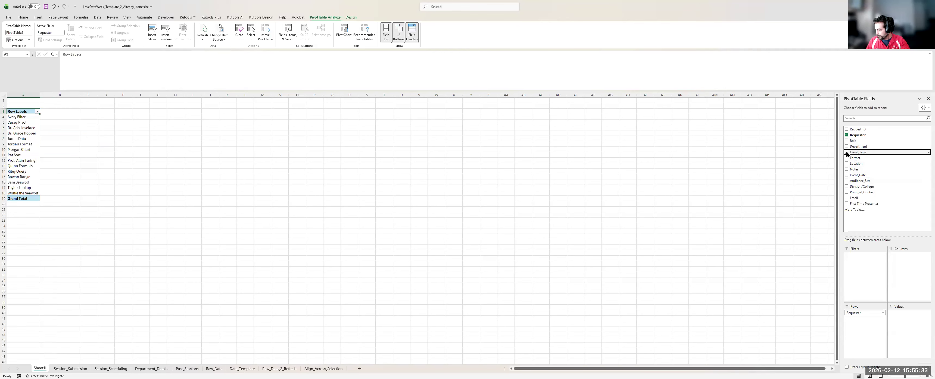
left_click(847, 153)
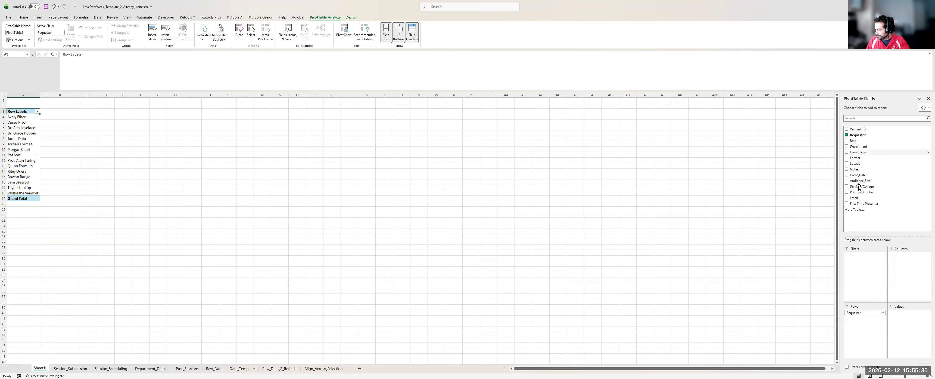
- Look over the header row of the Session_Submission sheet and open the Session_Scheduling sheet
left_click(78, 368)
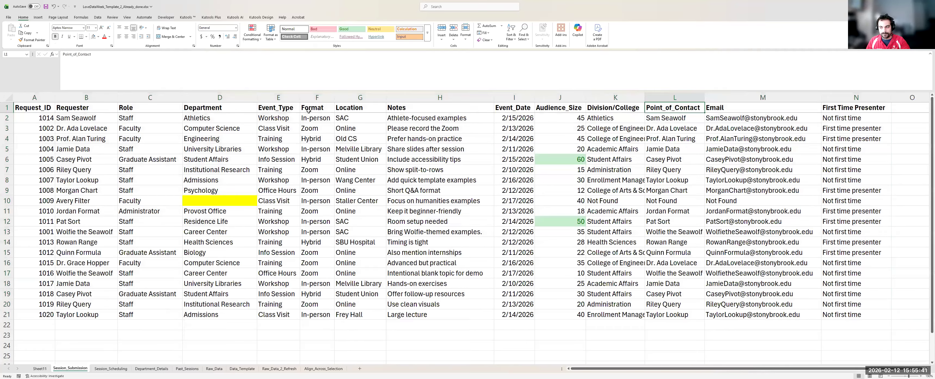
left_click(309, 110)
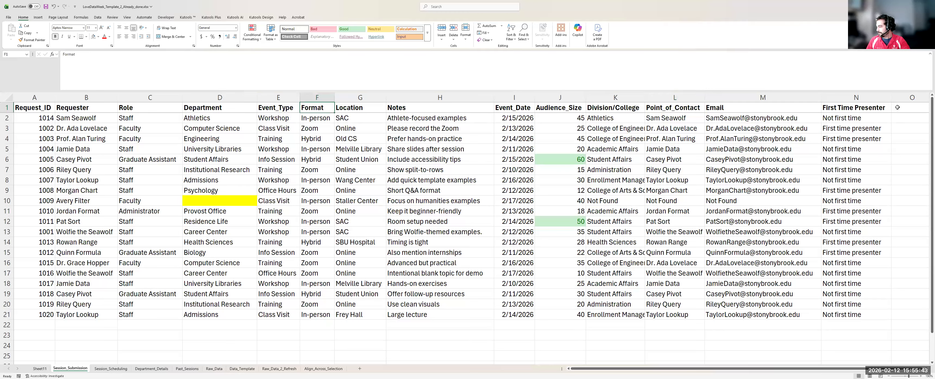
key("ctrl+Right")
key("Right")
left_click(117, 367)
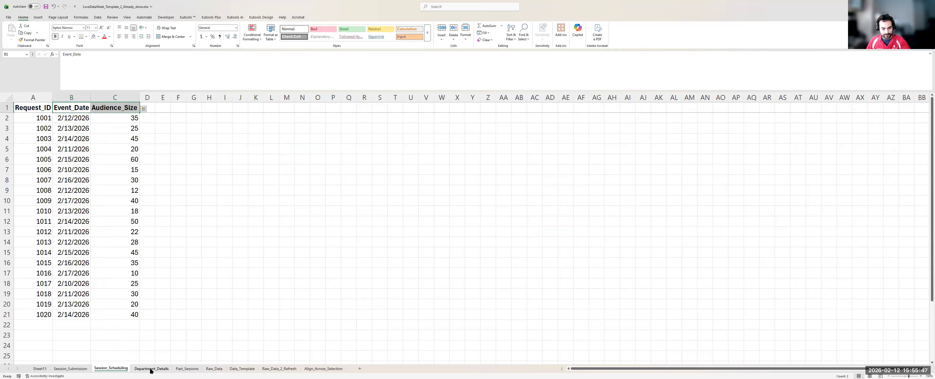
- Look over the Department_Details and Past_Sessions sheets, comparing them with Session_Submission, and return to Session_Submission
left_click(164, 369)
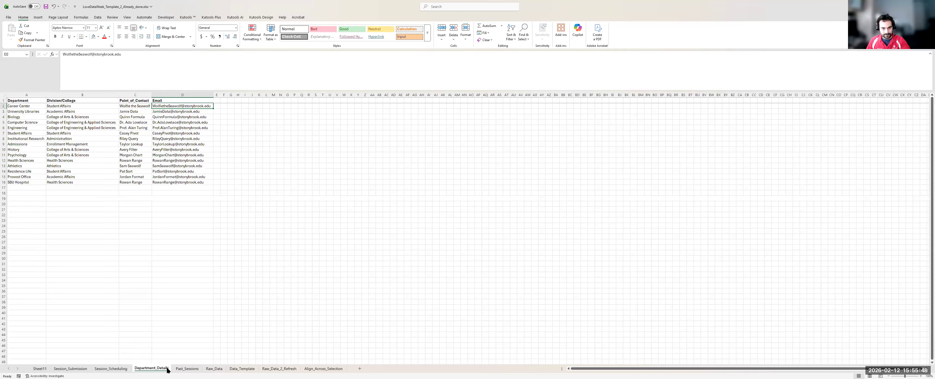
left_click(78, 369)
left_click(907, 110)
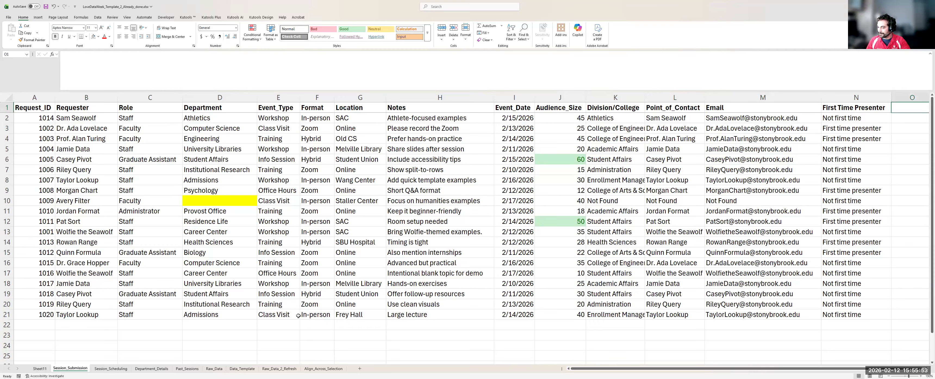
left_click(152, 368)
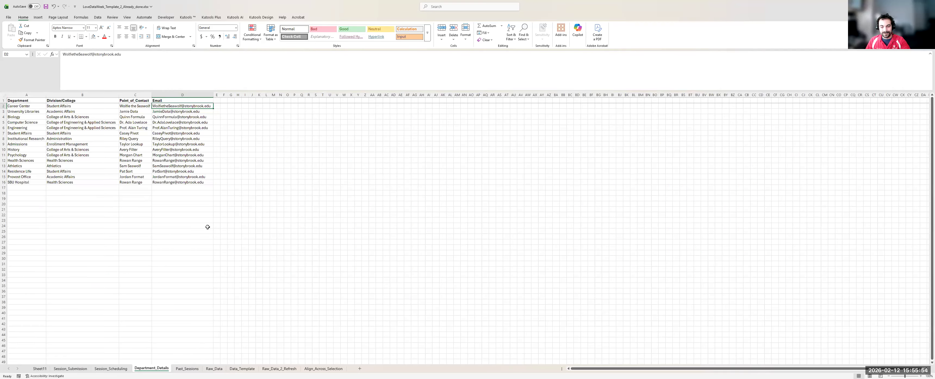
left_click(187, 368)
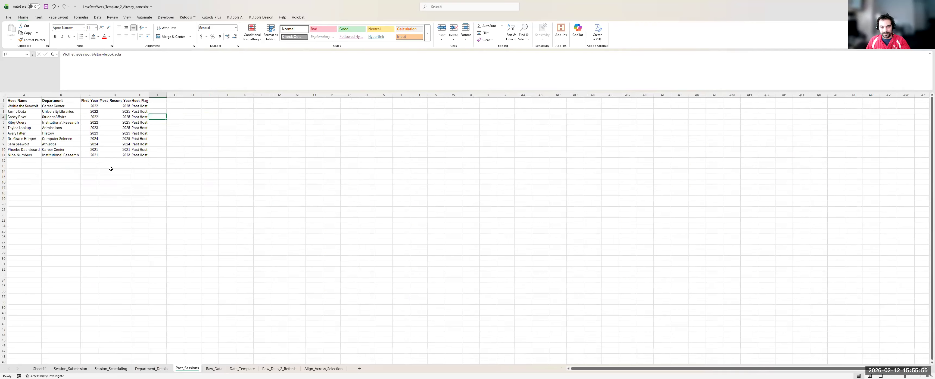
left_click(70, 368)
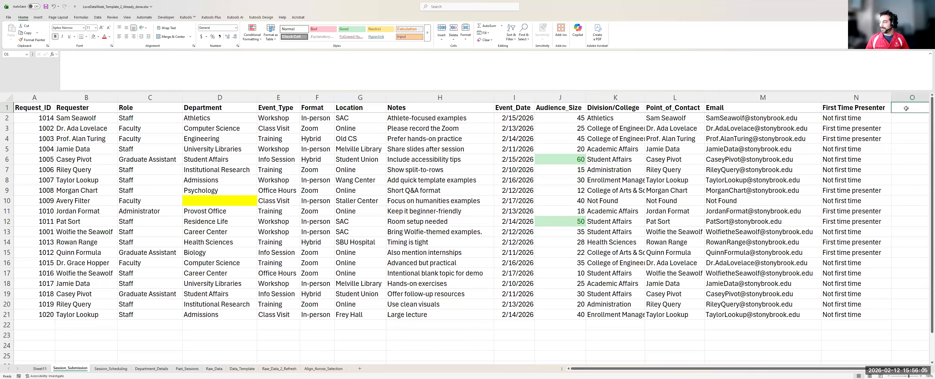
- Try joining Point_of_Contact and Email in O2 with =L2&M2 and clear the result
left_click(901, 117)
left_click(910, 108)
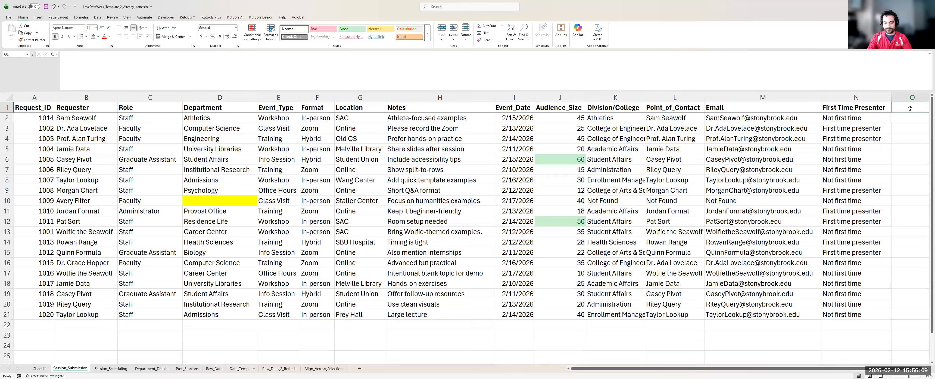
type("=")
key("Return")
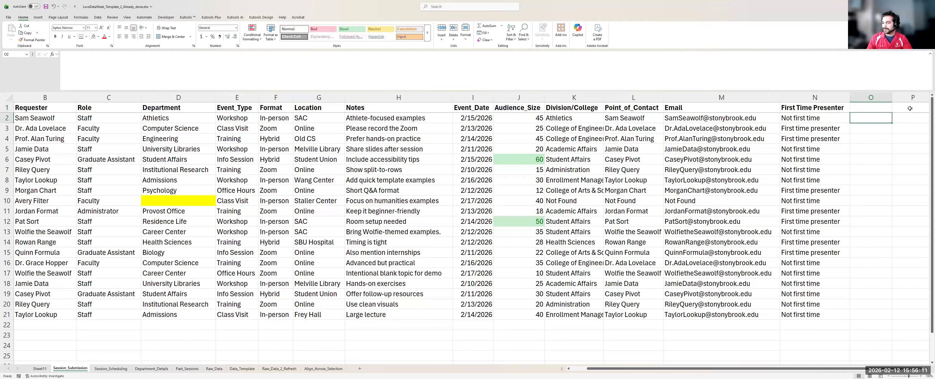
type("=")
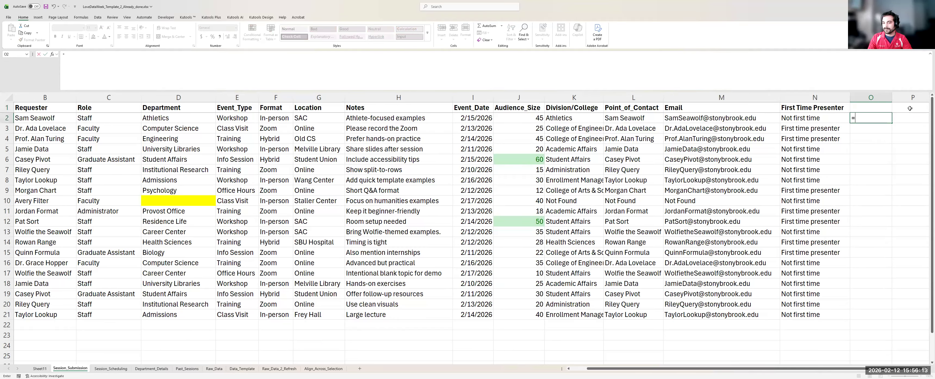
key("Left")
key("Left")
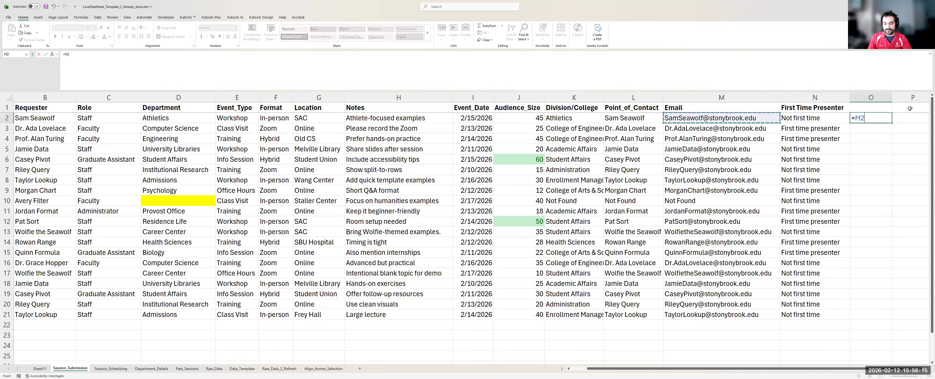
key("Left")
type("&")
key("Left")
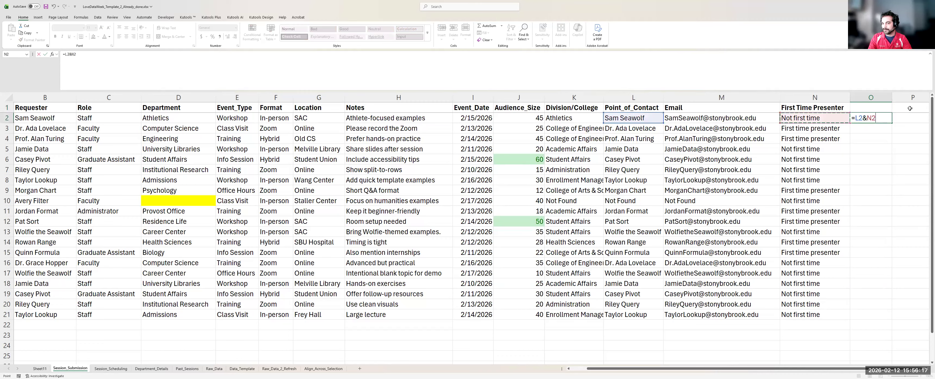
key("Left")
key("ctrl+Return")
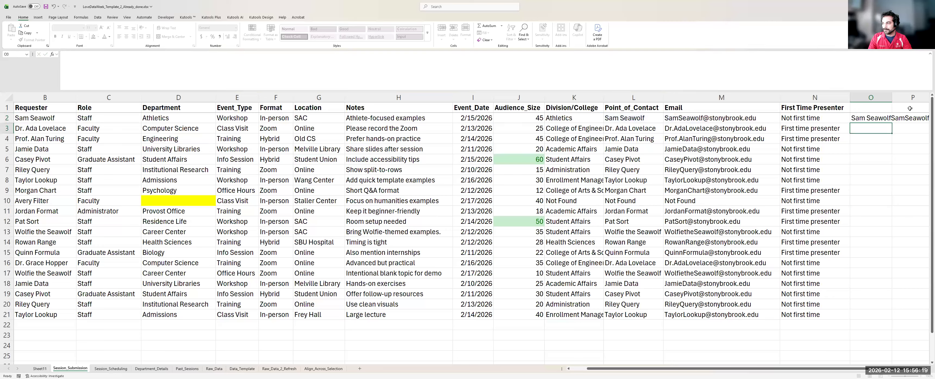
key("Delete")
- Enter =L2&","&M2 in O2 to join Point_of_Contact and Email with a comma
type("=")
key("Left")
key("Left")
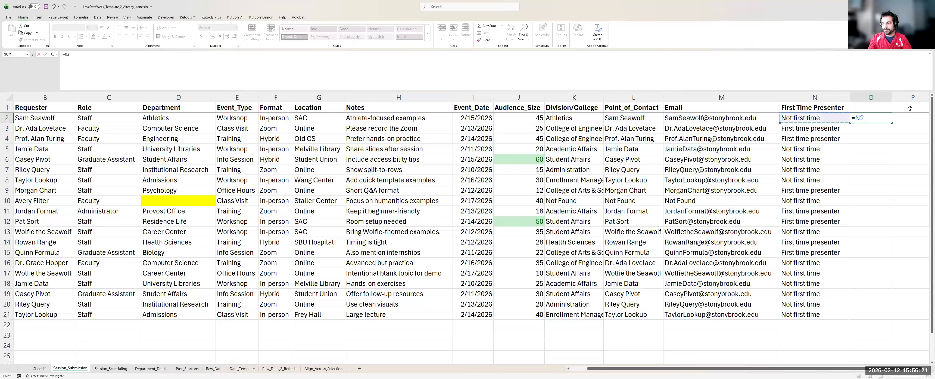
key("Left")
type("&\",\"")
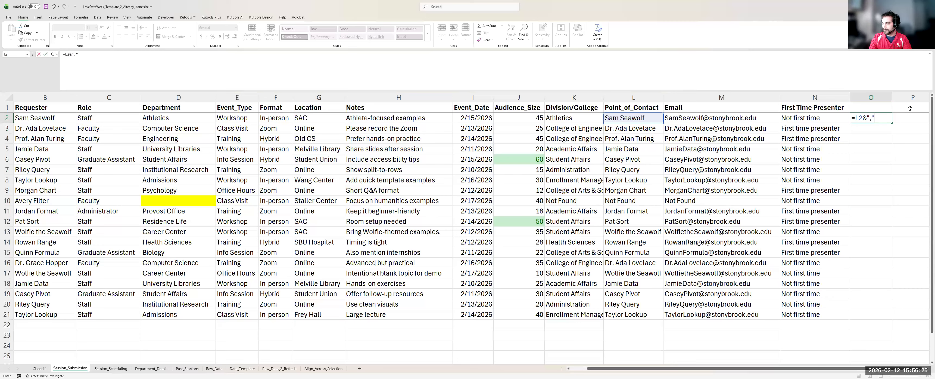
type("&")
key("Left")
key("Left")
key("Return")
key("Up")
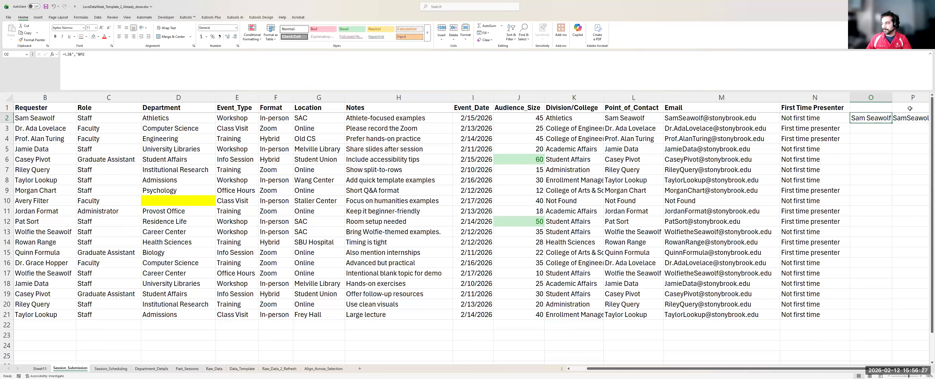
- Fill the joining formula down column O to row 21 and title the column "Name, Email"
key("Right")
left_click(889, 120)
double_click(892, 122)
left_click(879, 104)
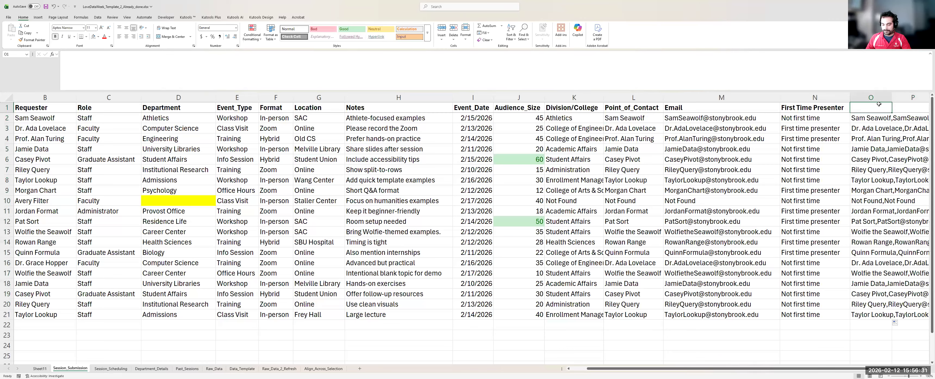
type("Name, Email")
key("Return")
key("Up")
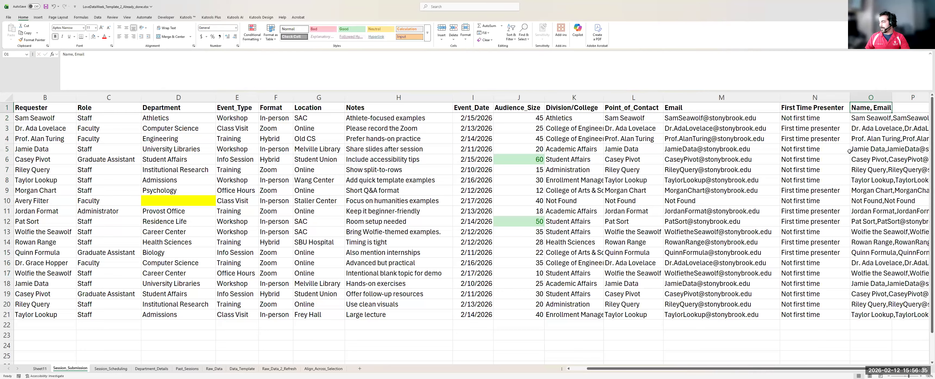
scroll(798, 370, "right", 1)
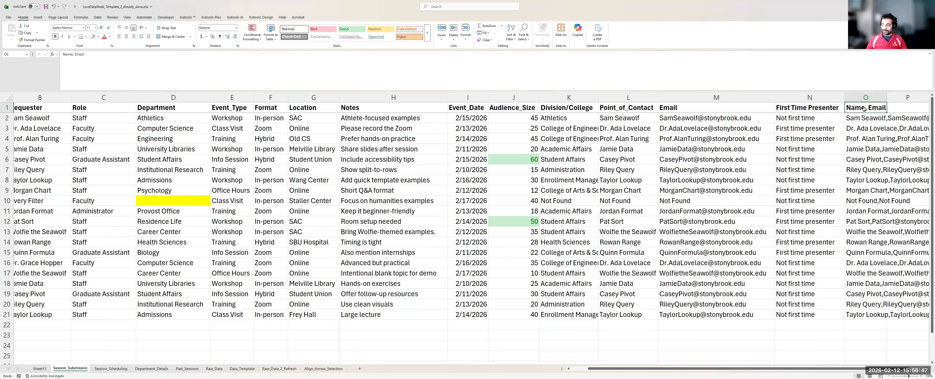
left_click(862, 118)
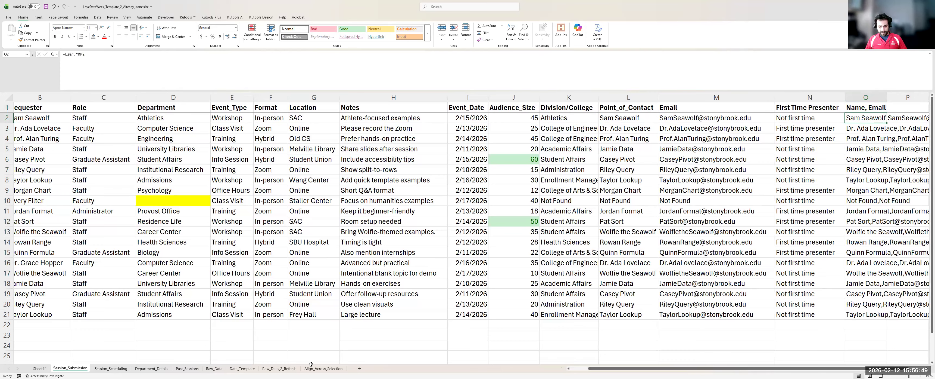
- Remove Requester from the PivotTable on Sheet11 and delete that sheet
left_click(40, 368)
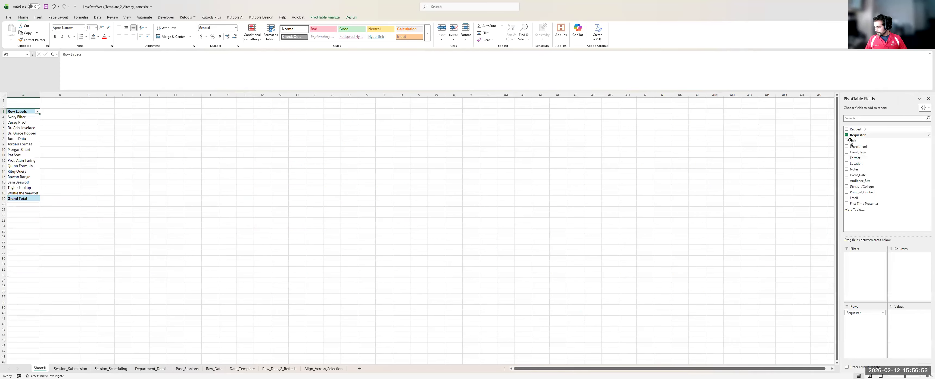
left_click(847, 134)
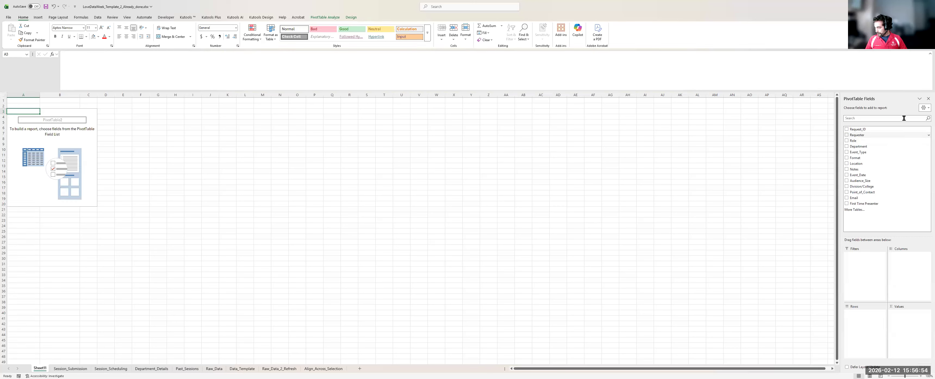
left_click(928, 98)
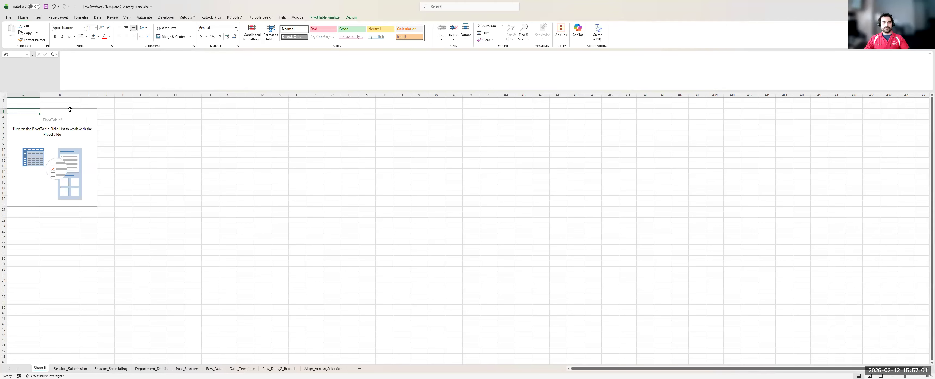
key("ctrl+z")
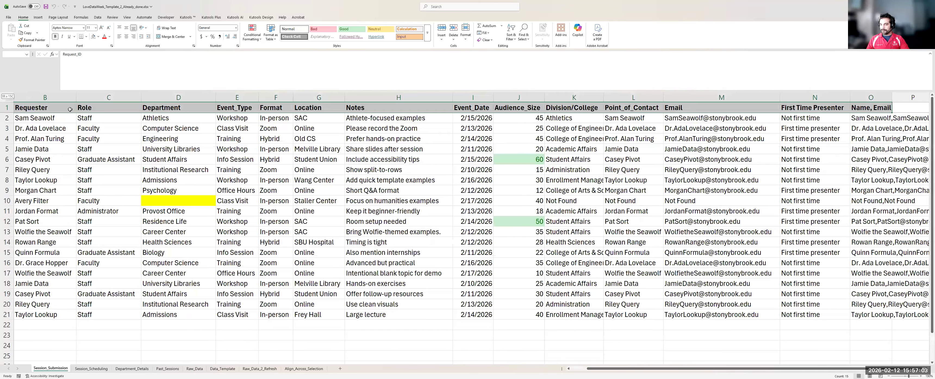
- Create a PivotTable on a new worksheet from the whole Session_Submission data range, including the Name, Email column
key("ctrl+a")
left_click(36, 18)
left_click(19, 40)
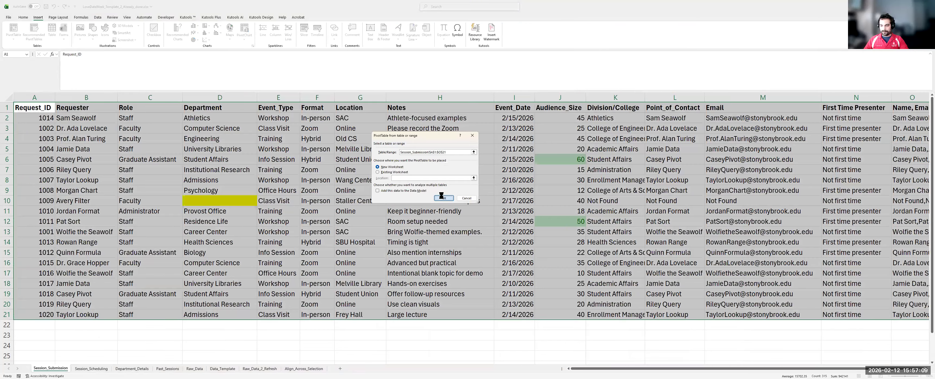
key("Return")
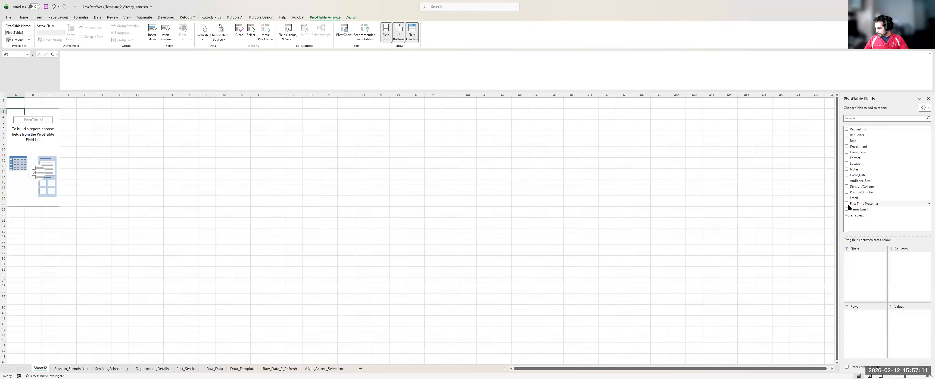
- Try First Time Presenter as the PivotTable rows, replace it with Name, Email and sum Audience_Size for each row
left_click(848, 203)
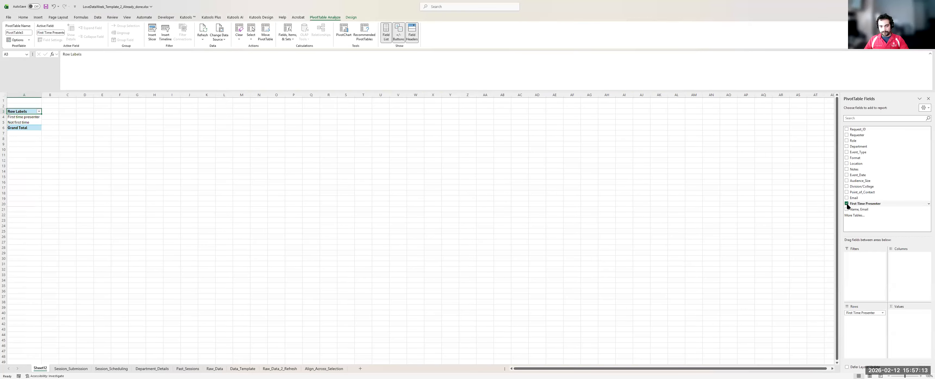
left_click(847, 204)
left_click(847, 209)
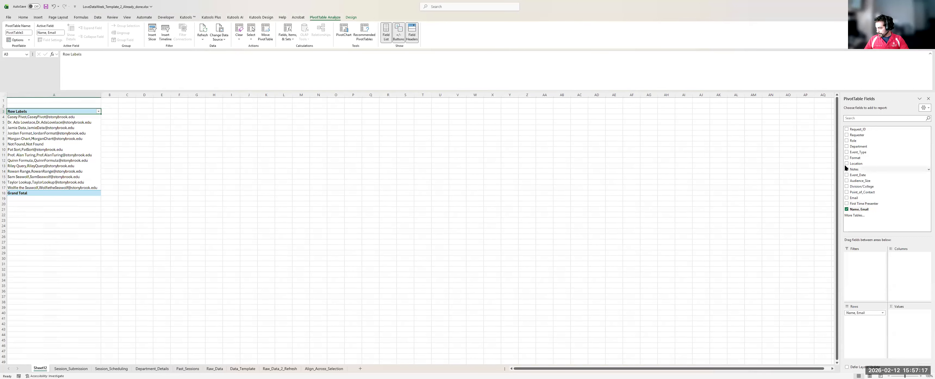
left_click(847, 181)
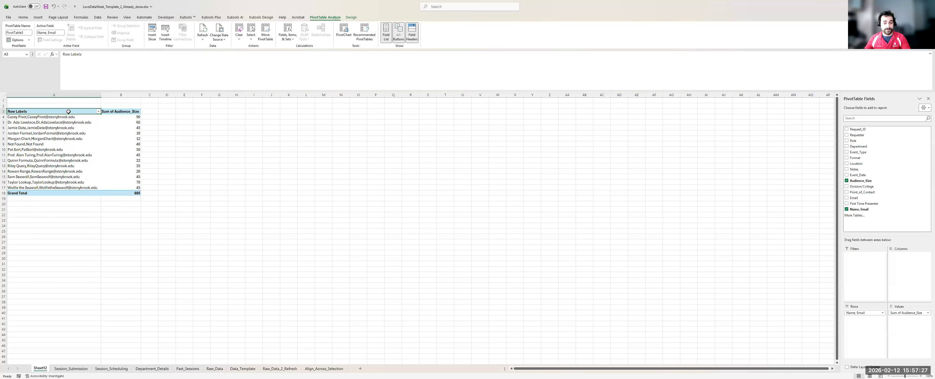
left_click(222, 114)
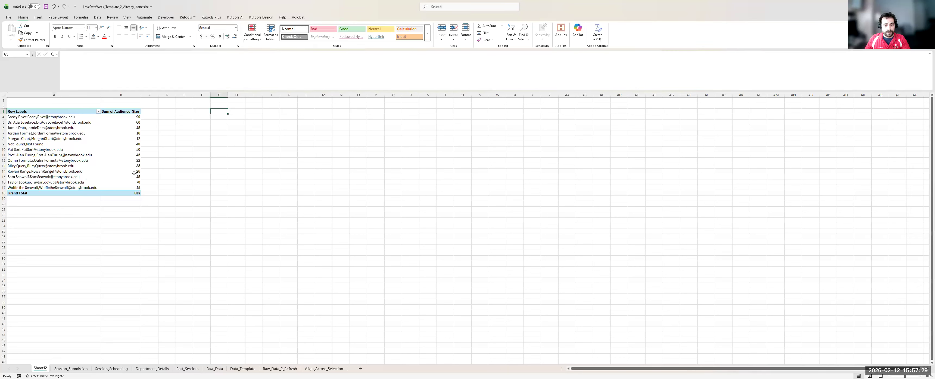
left_click(54, 112)
- Try splitting the Name, Email column of Session_Submission with Text to Columns, using a comma delimiter
left_click(61, 370)
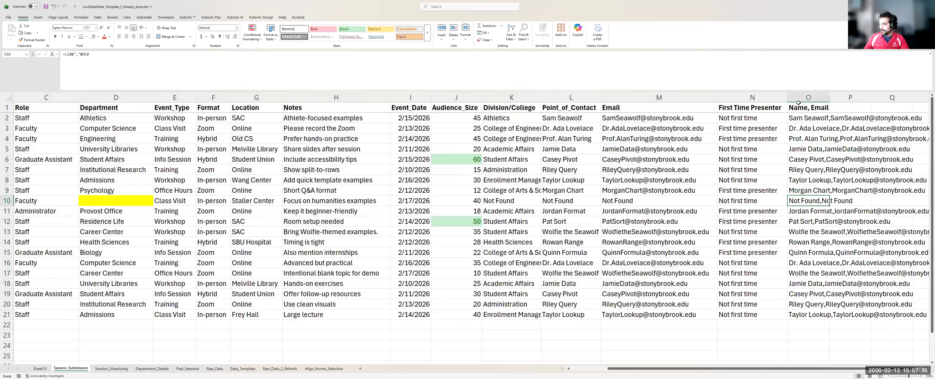
left_click(789, 98)
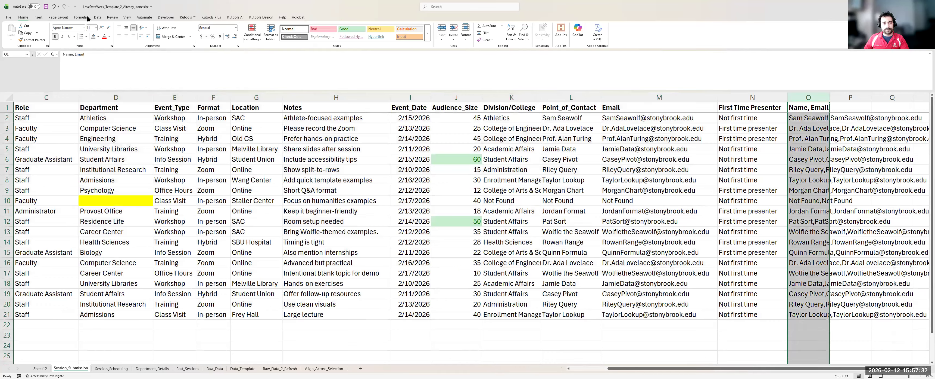
scroll(246, 29, "down", 4)
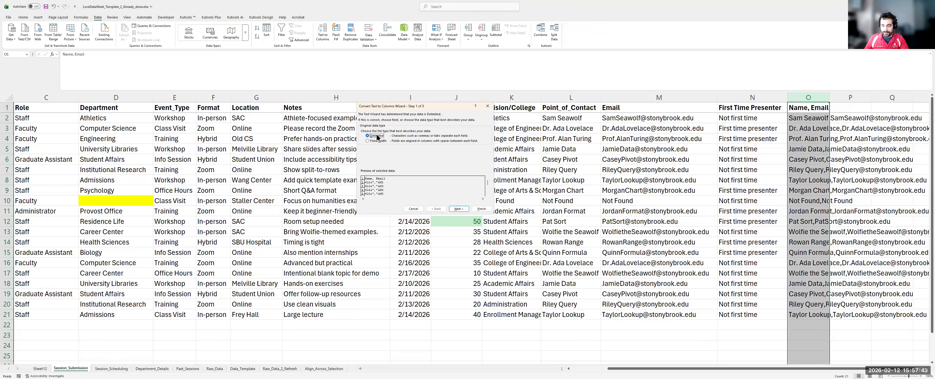
left_click(457, 208)
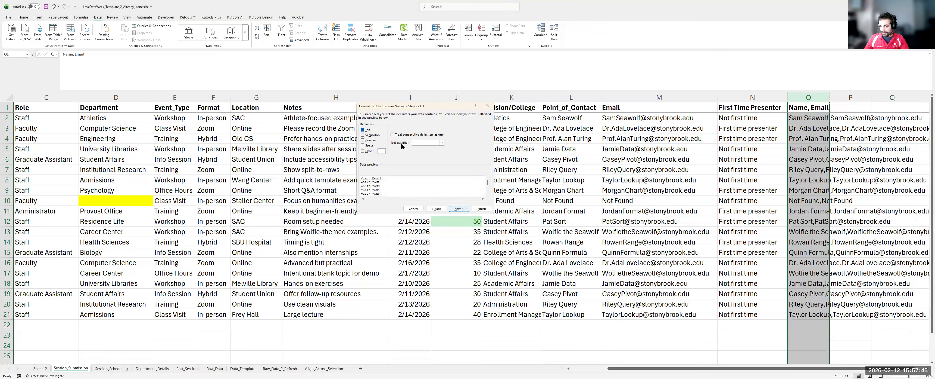
left_click(371, 141)
left_click(460, 208)
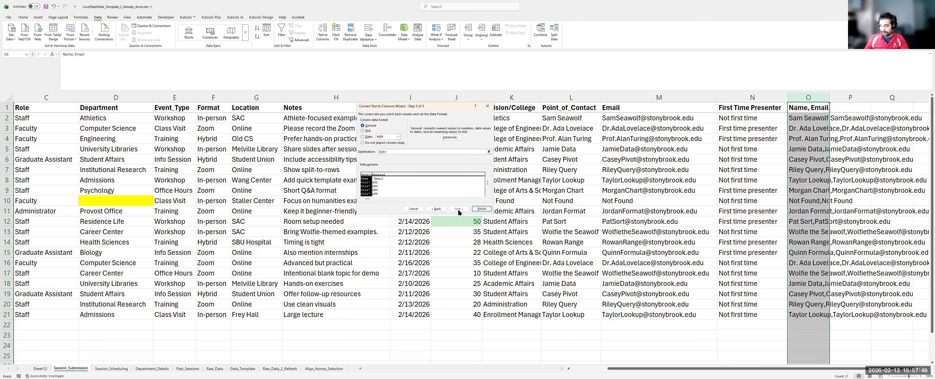
left_click(409, 209)
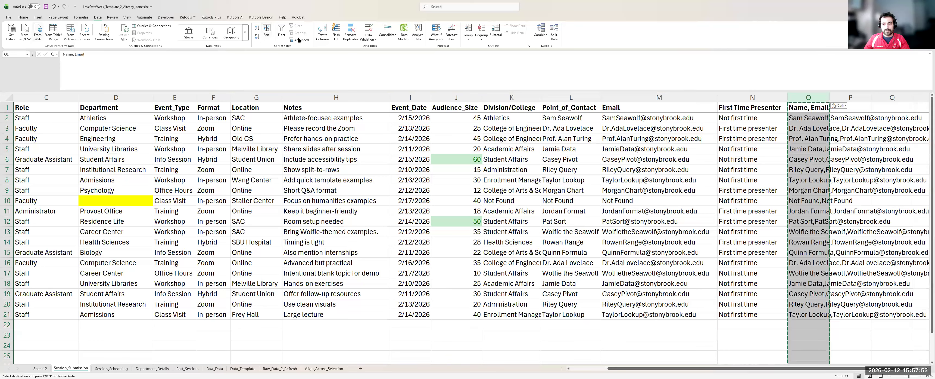
- Split the Name, Email column of Session_Submission into separate Name and Email columns with Text to Columns, using the comma delimiter
left_click(324, 36)
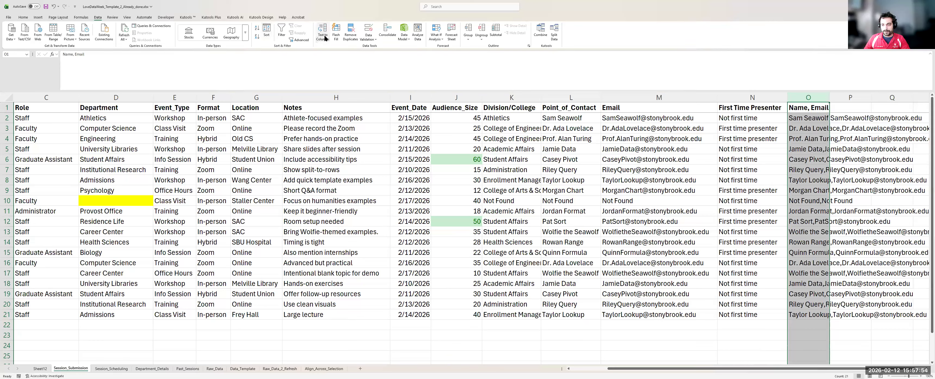
left_click(458, 209)
left_click(461, 209)
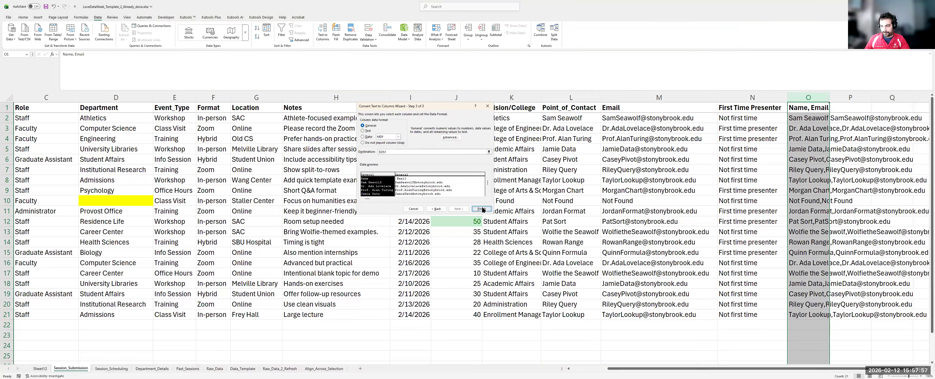
left_click(482, 209)
left_click(857, 145)
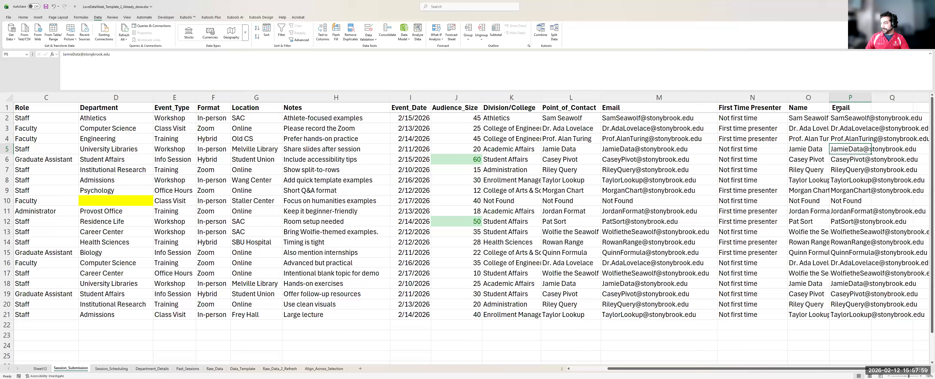
- Clear the split Name and Email data from columns O and P of Session_Submission
left_click(838, 109)
key("Left")
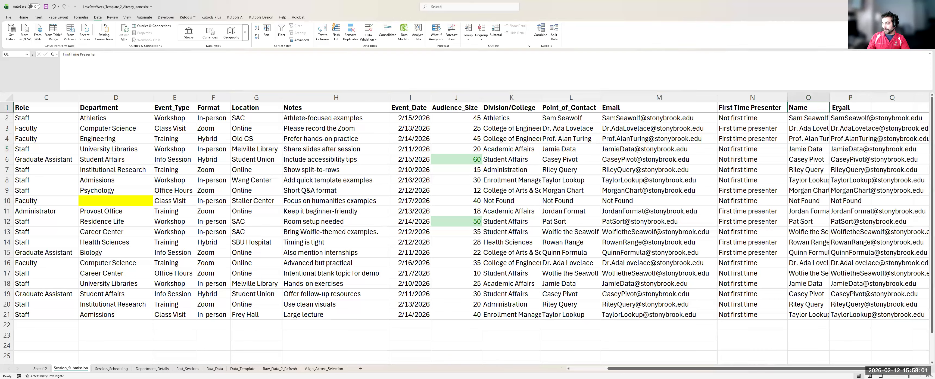
key("shift+Right")
key("ctrl+shift+Down")
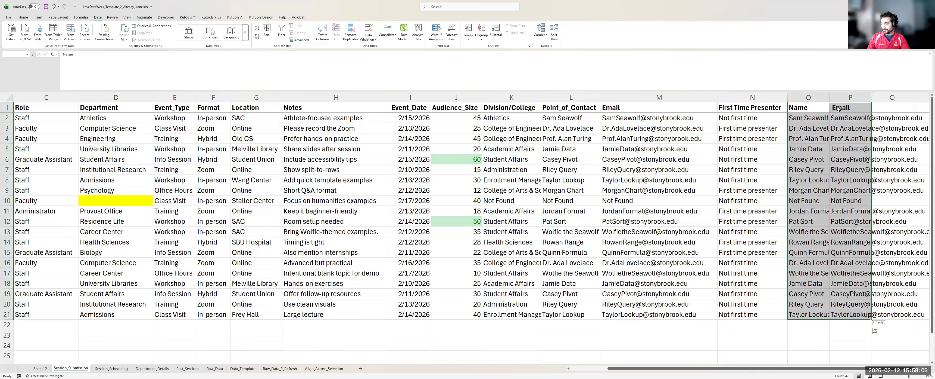
key("Delete")
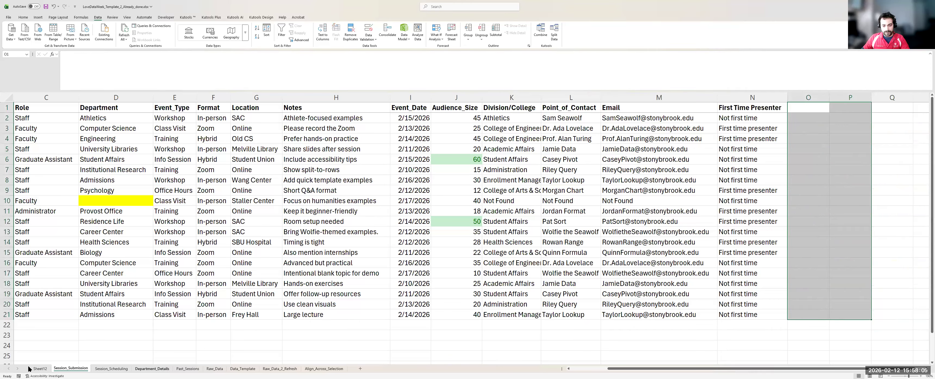
- Review the PivotTable on Sheet12, the columns of Session_Submission from Request_ID to First Time Presenter, and the Align_Across_Selection sheet
left_click(40, 368)
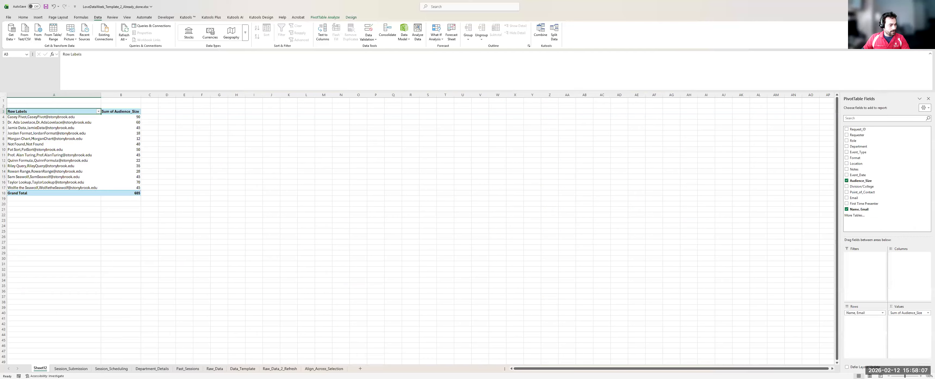
left_click(278, 149)
left_click(72, 368)
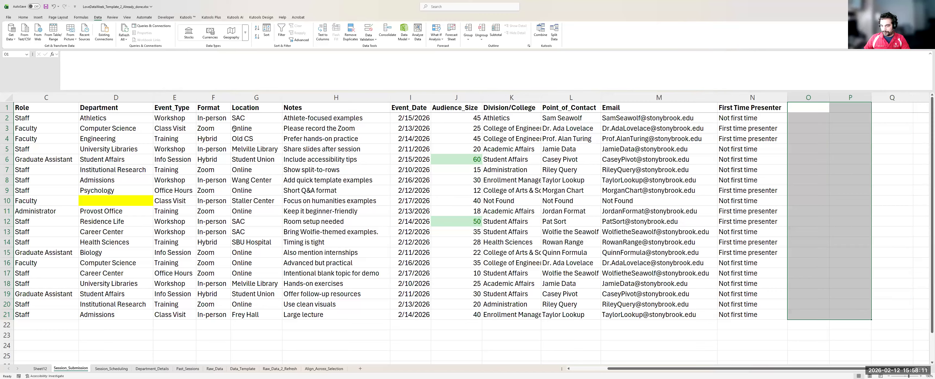
left_click(327, 127)
left_click(217, 119)
key("Left")
key("Left")
key("Left")
key("Left")
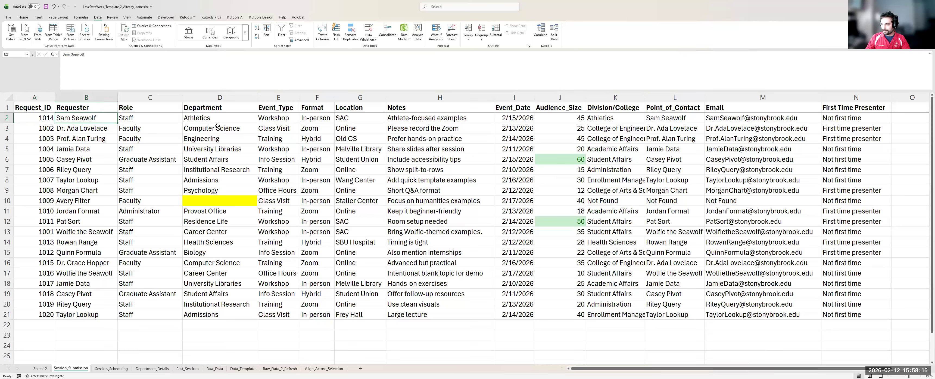
key("Right")
key("Right")
key("Right")
key("Right")
key("Right")
key("Right")
key("Right")
key("Right")
key("Right")
key("Right")
key("Right")
key("Right")
key("Right")
key("Left")
key("Left")
key("Left")
key("Left")
key("Left")
key("Left")
key("Left")
key("Left")
key("Left")
key("Left")
key("Left")
key("Left")
key("Left")
key("Left")
key("Up")
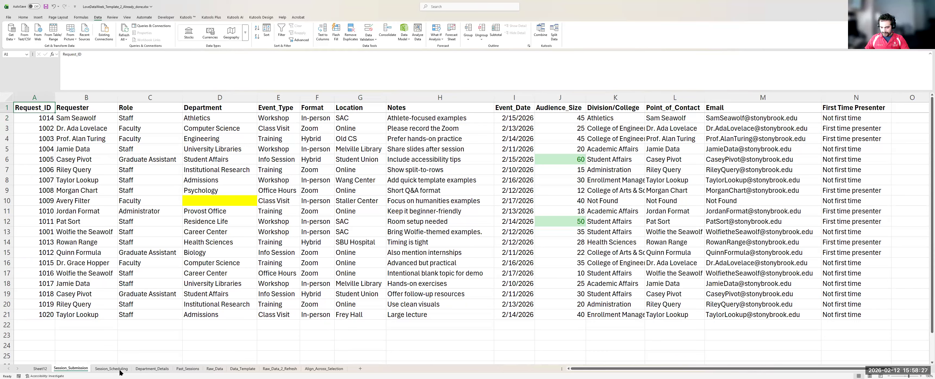
left_click(324, 368)
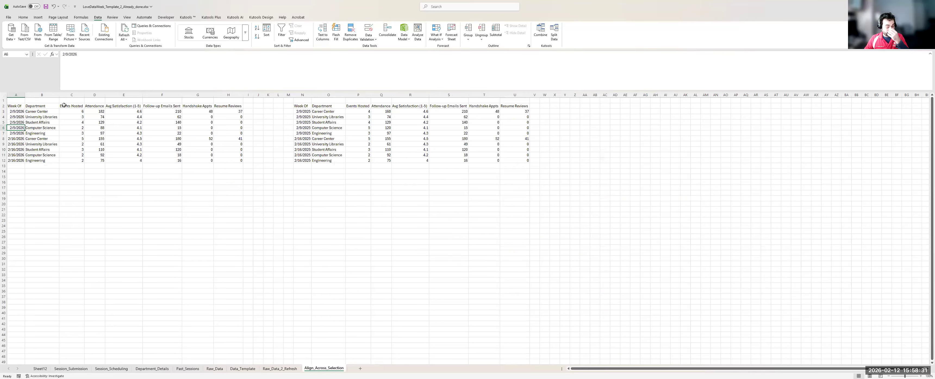
- Insert a blank row above the Session_Submission headers and enter the title Love Data Week Session Information in A1
left_click(85, 369)
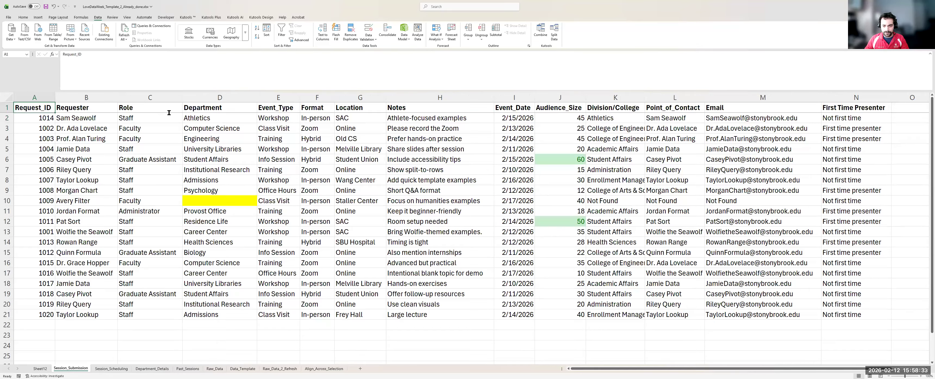
left_click(7, 108)
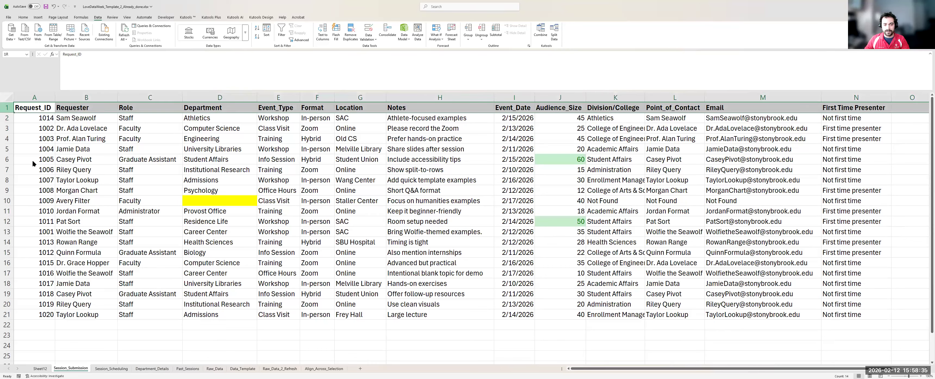
right_click(7, 108)
left_click(36, 171)
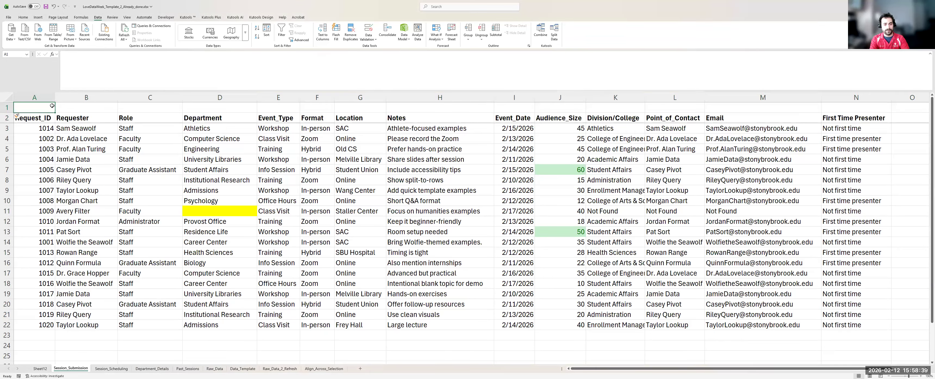
type("Love D")
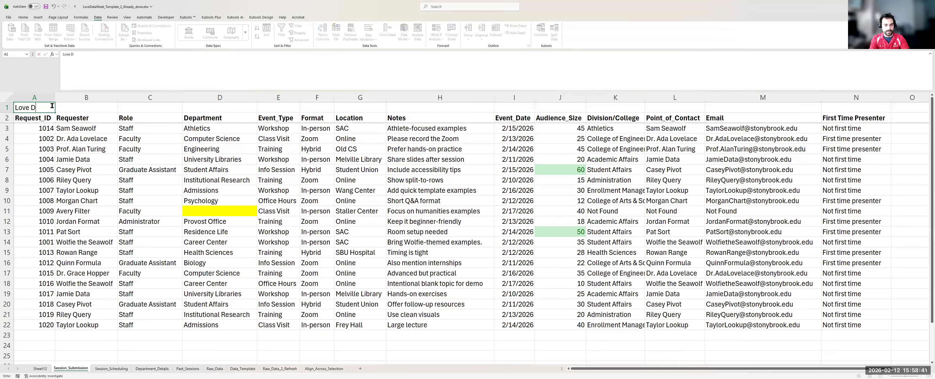
type("ata Week Sessi")
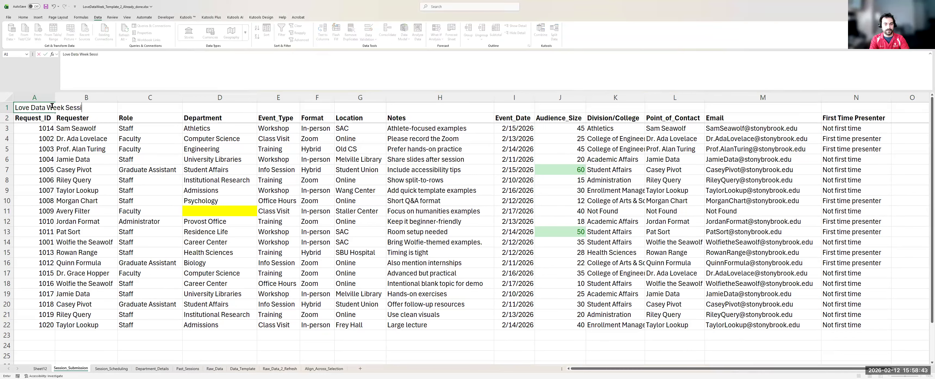
type("on Information")
key("ctrl+Return")
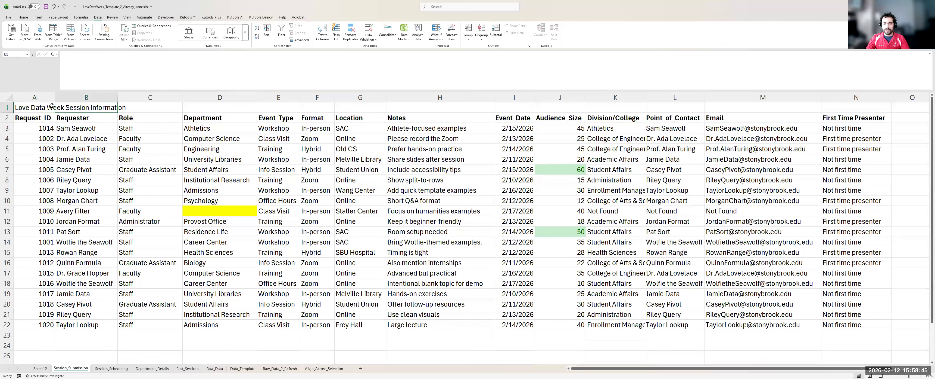
- Merge and center the title across A1:N1, above all the table columns
key("shift+Right")
key("shift+Right")
key("shift+Right")
key("shift+Right")
key("shift+Right")
key("shift+Right")
key("shift+Right")
key("shift+Right")
key("shift+Right")
key("shift+Right")
key("shift+Right")
key("shift+Right")
key("shift+Right")
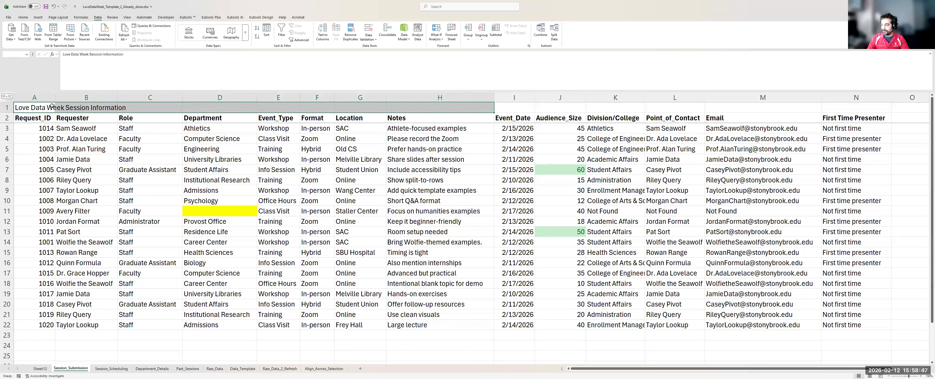
left_click(24, 17)
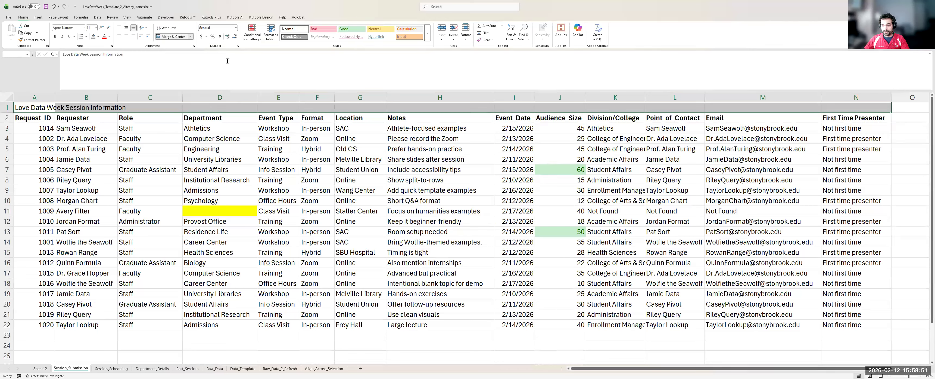
left_click(166, 37)
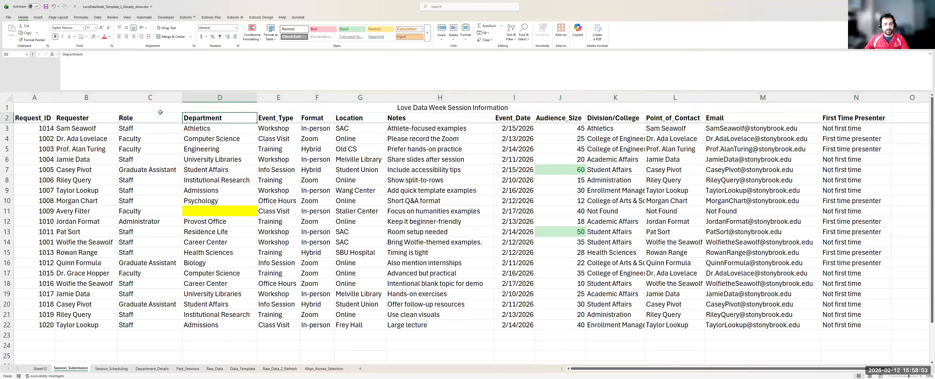
- Try turning on filters for the Session_Submission table under the merged title, and turn them off again
left_click(97, 17)
left_click(281, 34)
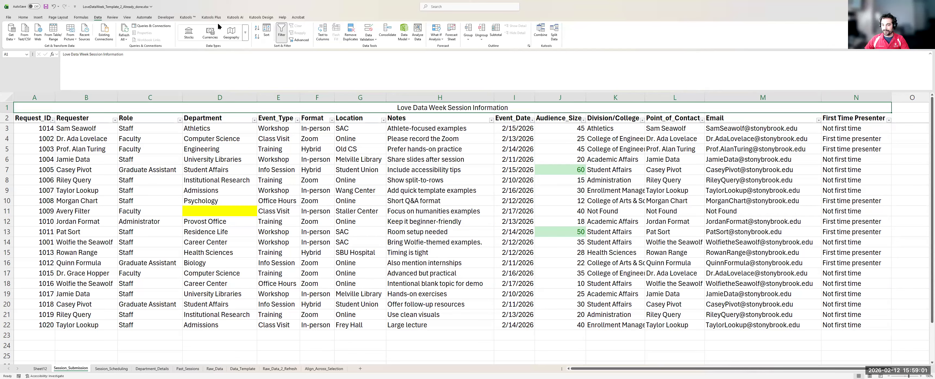
left_click(282, 35)
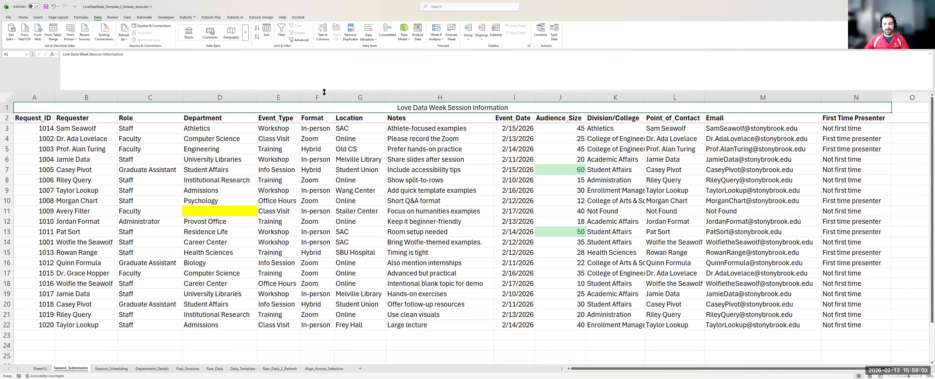
- Undo the merging and centering of the title row
key("ctrl+z")
key("ctrl+z")
key("ctrl+z")
- Center the title over A1:N1 without merging the cells by setting its horizontal alignment to Center Across Selection
left_click(39, 107)
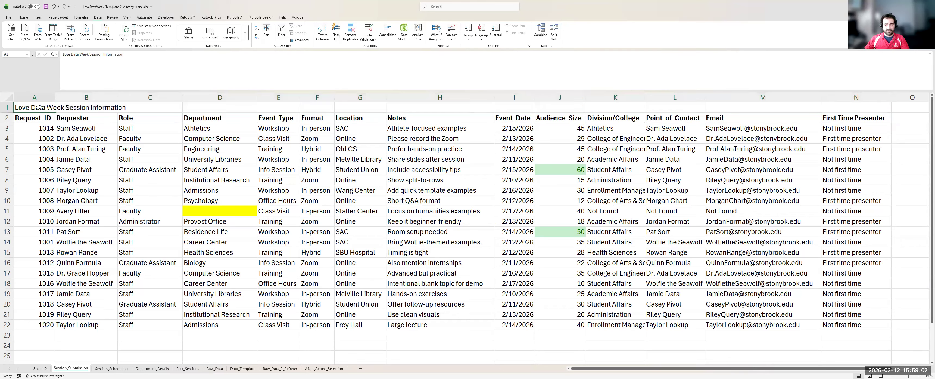
key("shift+Right")
key("shift+Right")
key("shift+Right")
key("shift+Right")
key("shift+Right")
key("shift+Right")
key("shift+Right")
key("shift+Right")
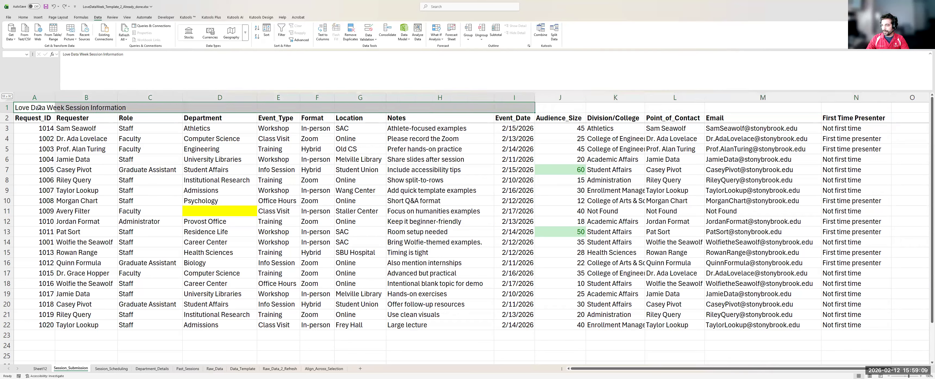
key("shift+Right")
key("shift+Right")
key("shift+Right")
key("shift+Right")
key("shift+Right")
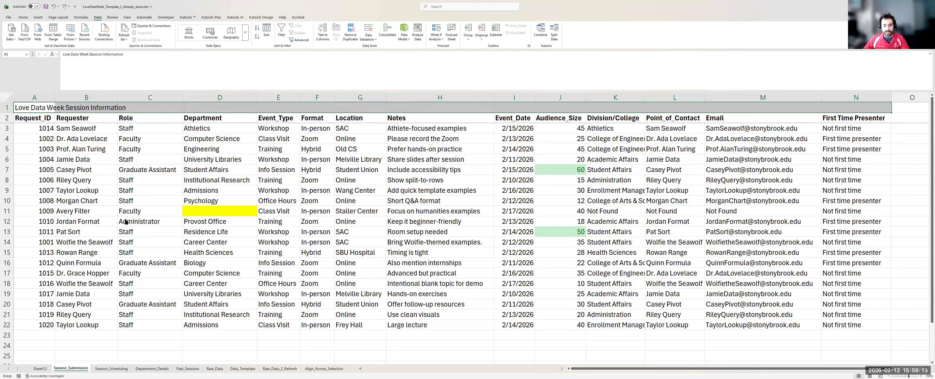
key("shift+F10")
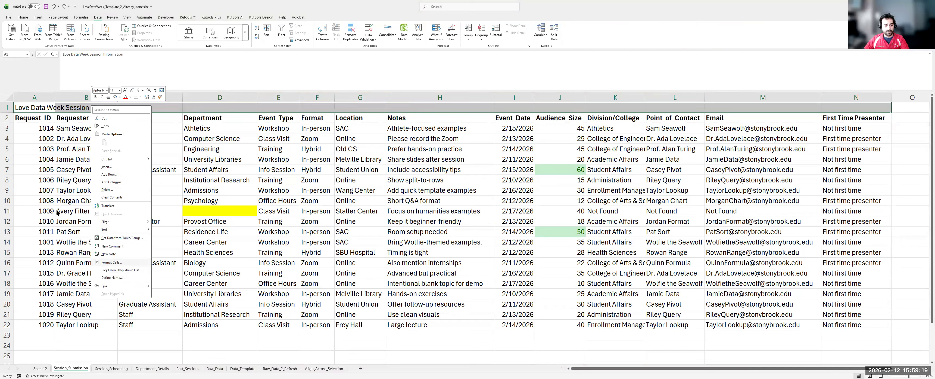
key("ctrl+1")
left_click(65, 204)
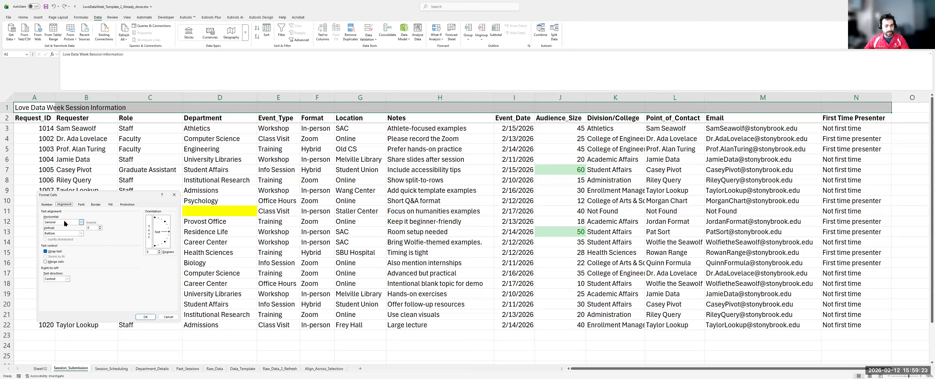
left_click(64, 219)
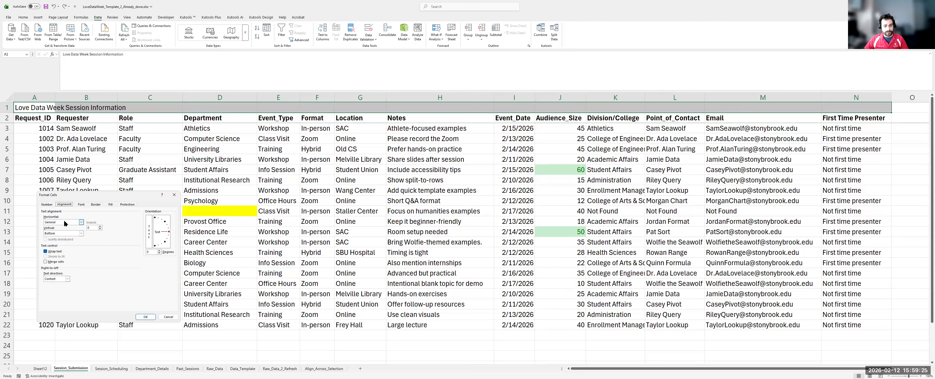
left_click(65, 249)
left_click(144, 316)
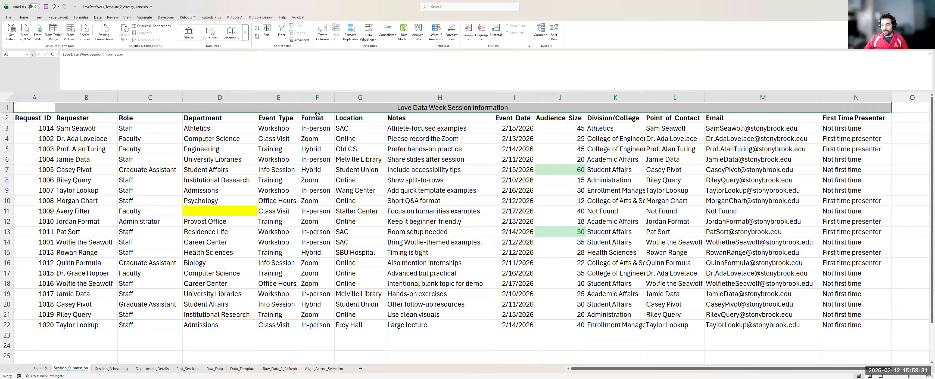
left_click(285, 119)
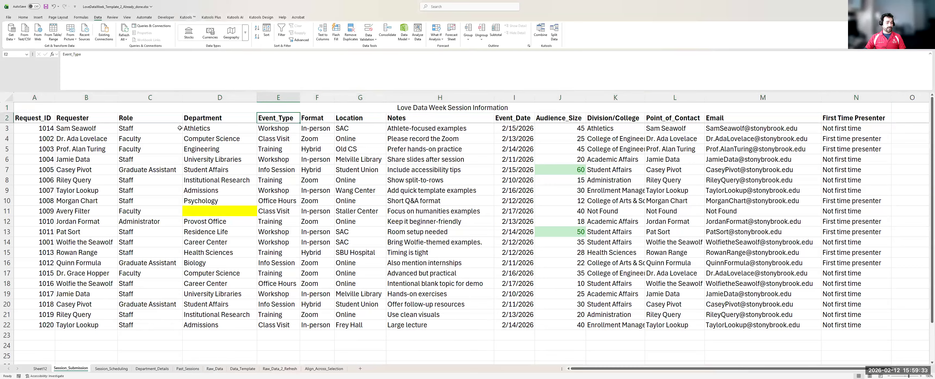
left_click(429, 107)
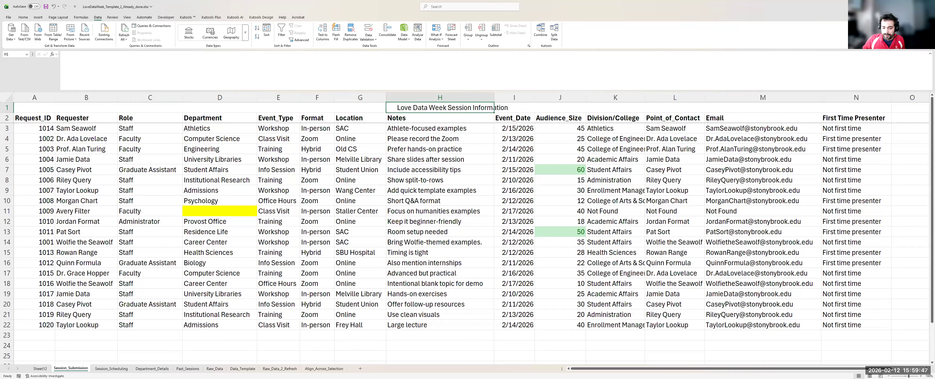
- Compare the column layout of the Raw_Data sheet with that of the Data_Template sheet
left_click(216, 368)
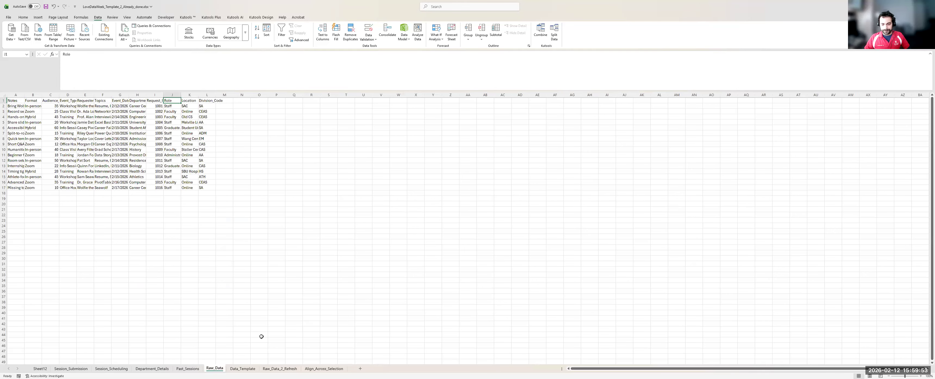
left_click(243, 368)
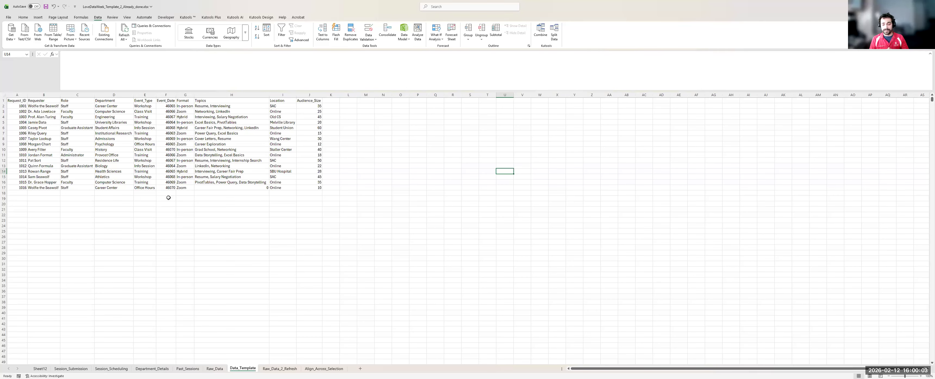
left_click(220, 369)
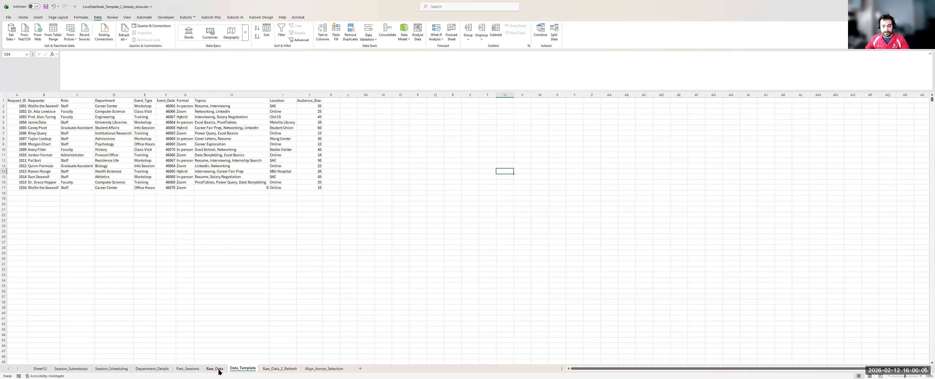
left_click(111, 86)
left_click(98, 126)
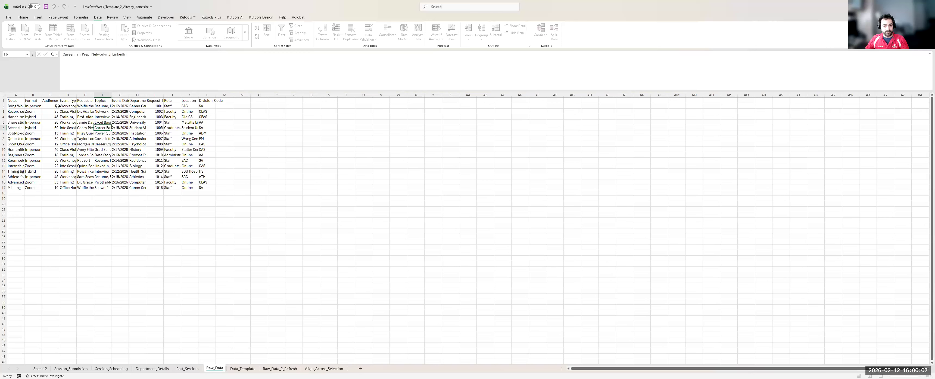
- Auto-fit the width of all columns on the Raw_Data sheet
left_click(22, 99)
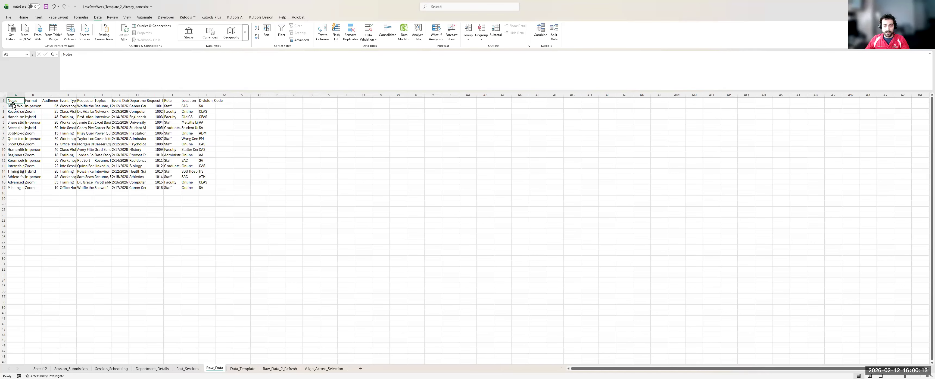
left_click(4, 95)
double_click(22, 95)
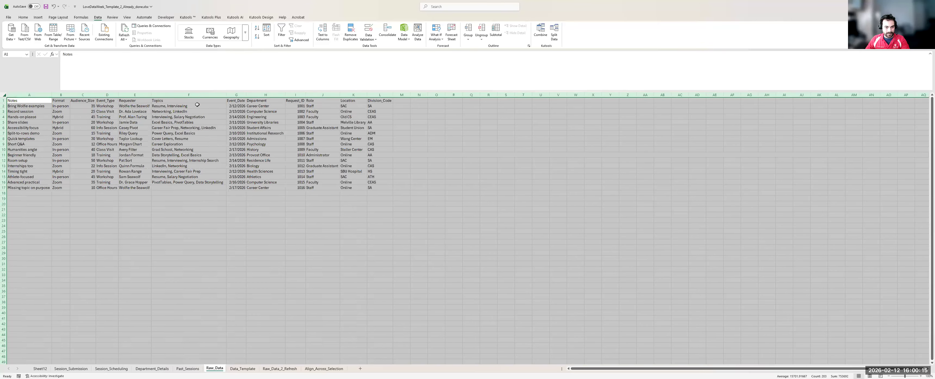
- Examine the order of the column headers in row 1 of the Raw_Data sheet
left_click(81, 100)
left_click(107, 100)
left_click(218, 101)
key("Right")
key("Right")
key("Right")
key("Right")
key("Right")
key("Left")
key("Left")
key("Left")
key("Left")
key("Left")
key("Left")
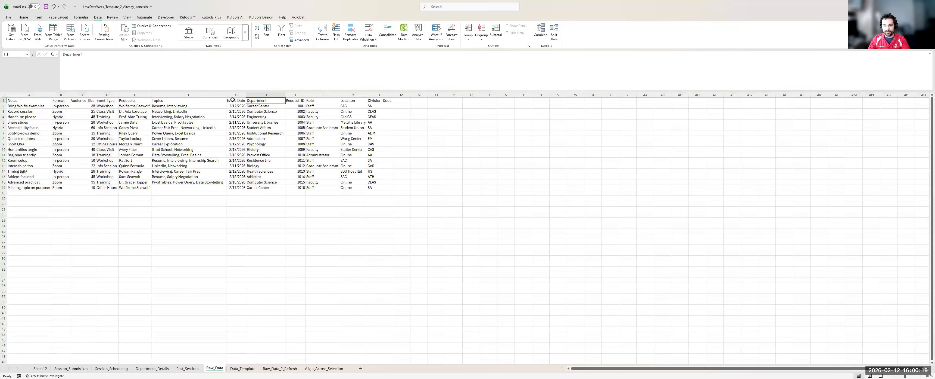
key("Right")
key("Right")
key("Right")
key("Right")
key("Right")
key("Right")
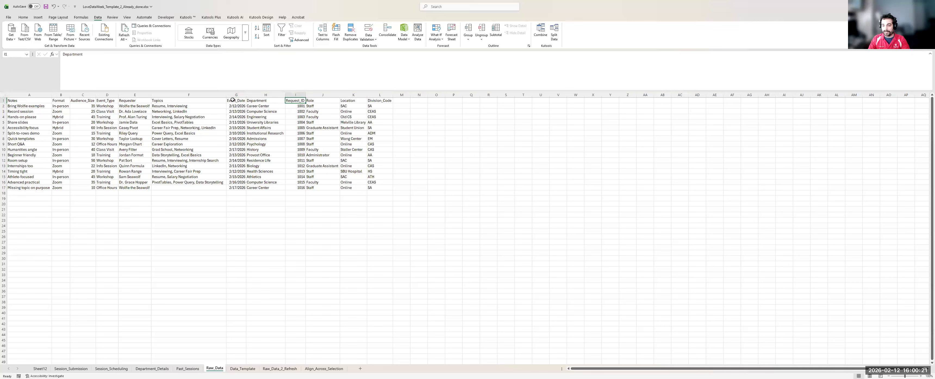
key("Left")
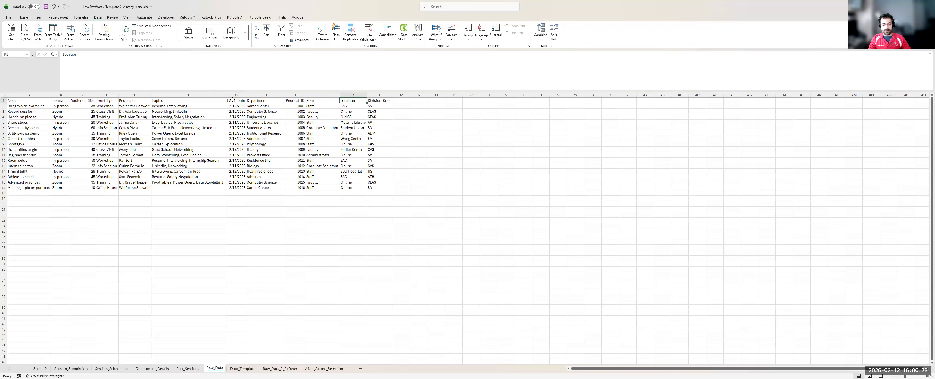
- Compare the Data_Template headers with those on Raw_Data, checking Topics, Role and Division_Code
left_click(241, 361)
left_click(242, 368)
left_click(103, 157)
left_click(16, 101)
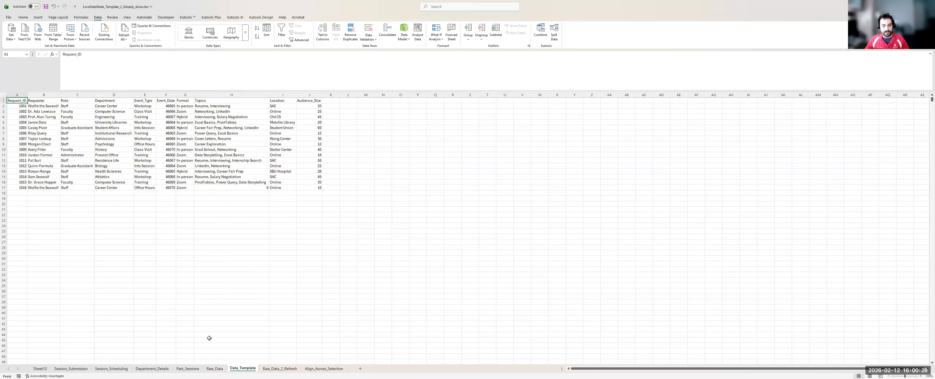
left_click(217, 369)
left_click(82, 101)
key("Right")
key("Right")
key("Right")
key("Right")
key("Right")
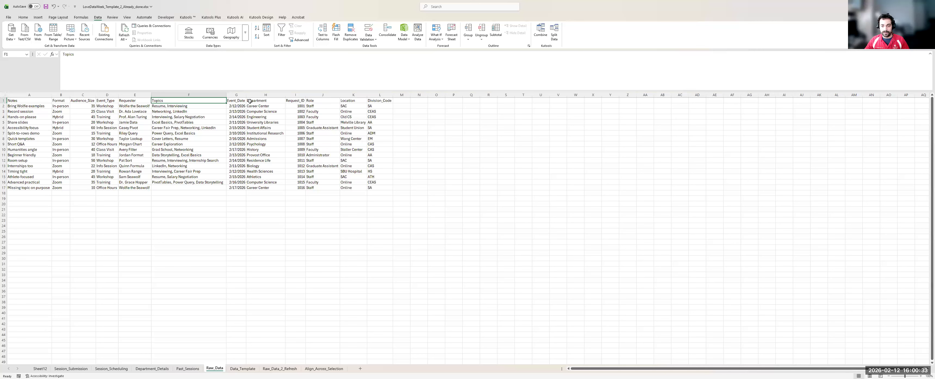
left_click(310, 101)
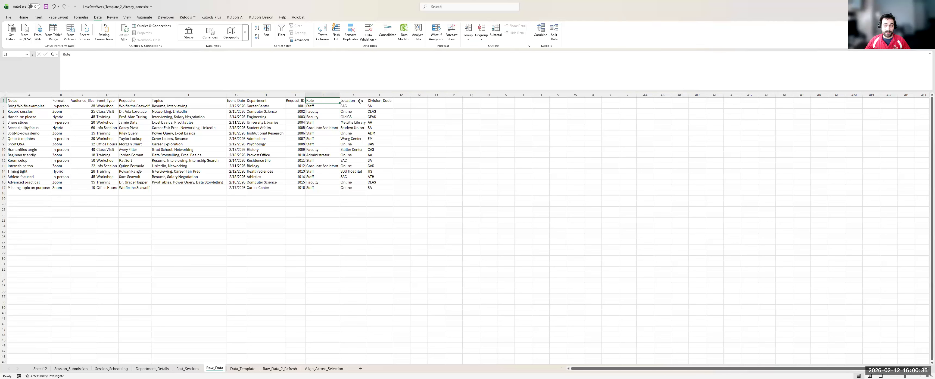
left_click(368, 101)
key("ctrl+space")
left_click(377, 101)
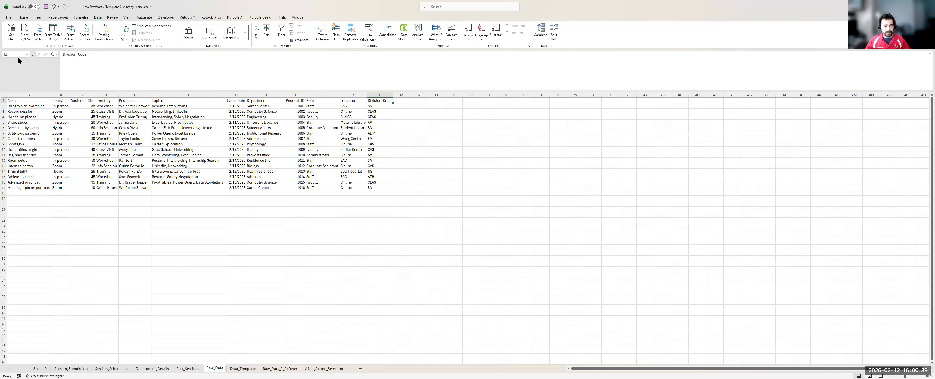
- Clear the existing formulas below the header row on the Data_Template sheet, starting from A2
key("ctrl+Page_Down")
left_click(24, 106)
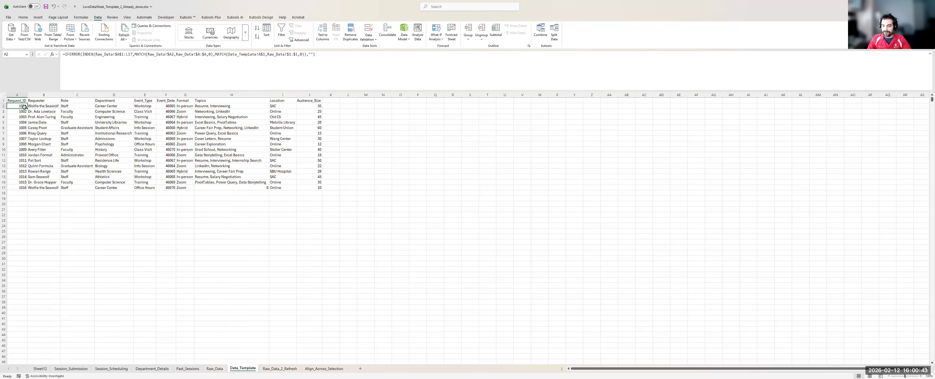
key("ctrl+shift+Right")
key("ctrl+shift+Down")
key("ctrl+shift+Down")
key("Delete")
- Start a formula in Data_Template cell A2 with IFERROR(INDEX( using Raw_Data!A1:L17 as the array
left_click(24, 107)
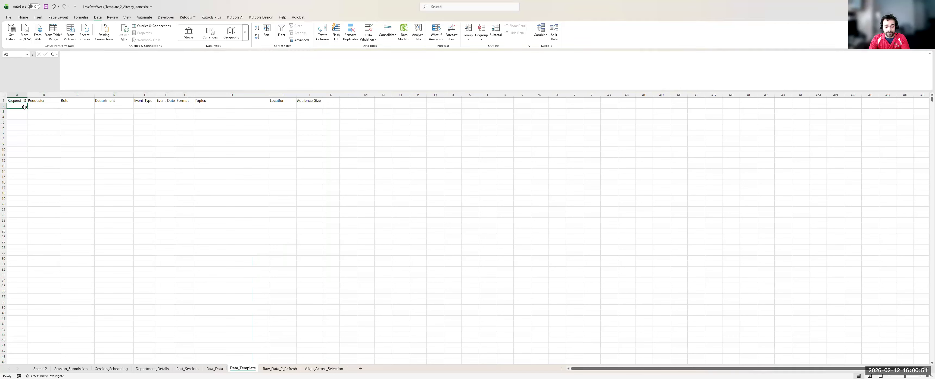
type("=")
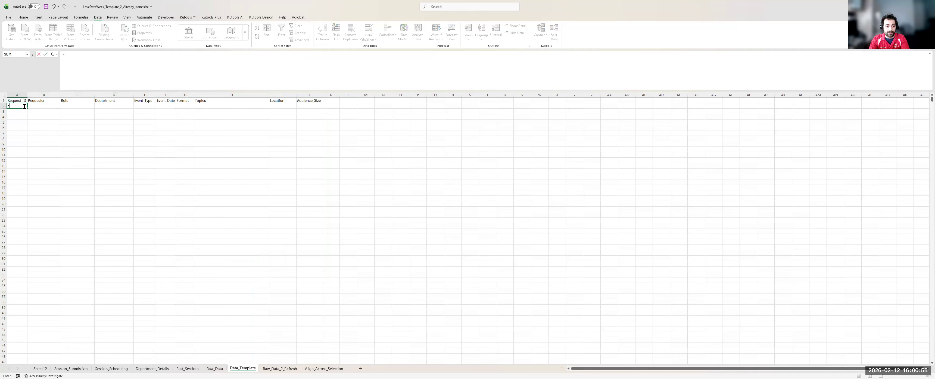
type("iferror(")
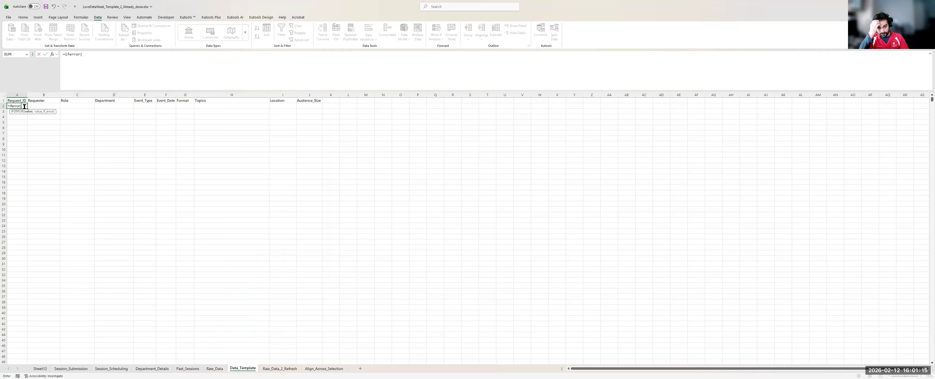
type("index(")
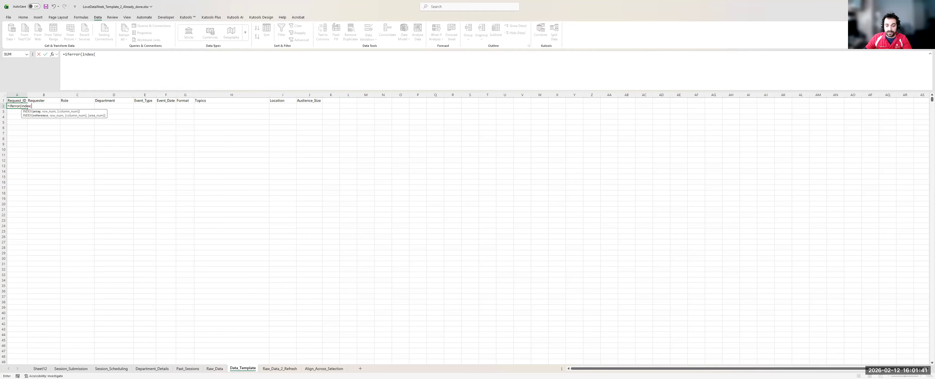
left_click(218, 368)
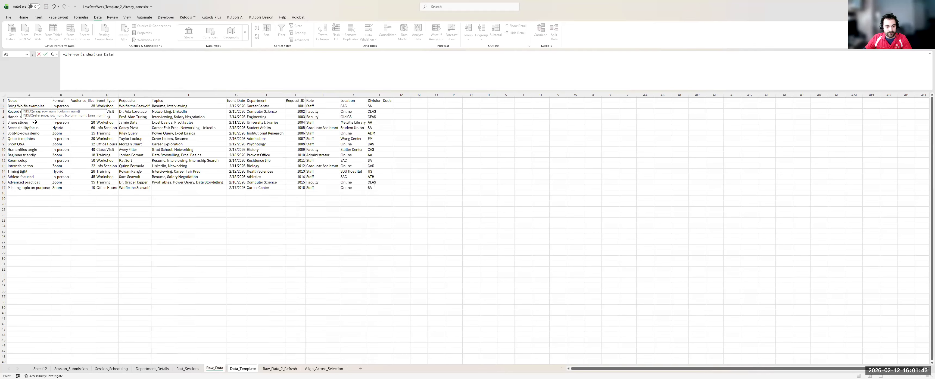
left_click(32, 102)
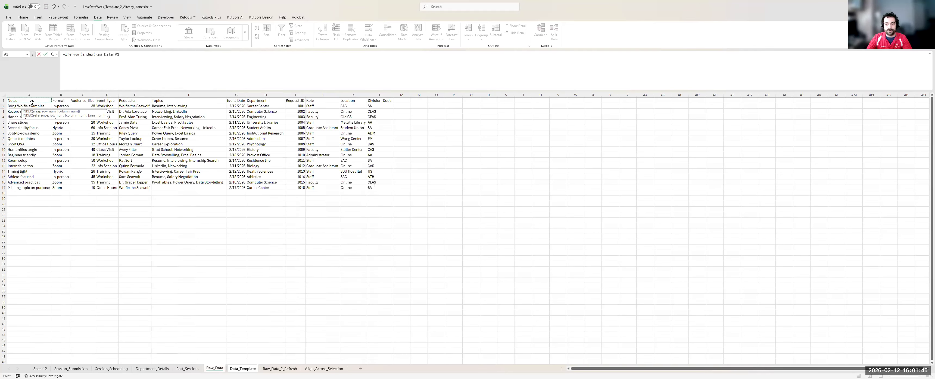
key("ctrl+shift+End")
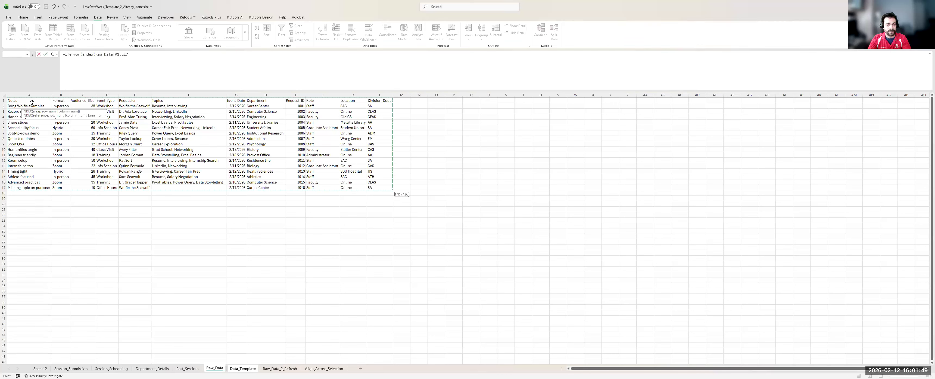
type(",")
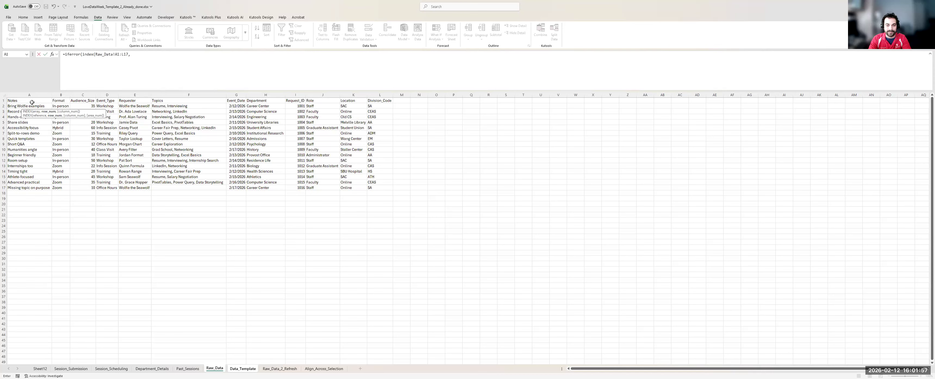
- Add the row argument MATCH(Data_Template!A2,Raw_Data!A:A,0) to the INDEX function
type("match(")
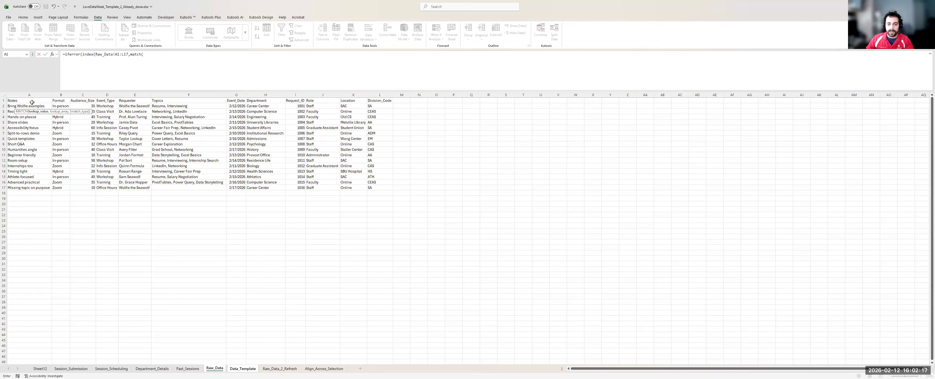
left_click(192, 57)
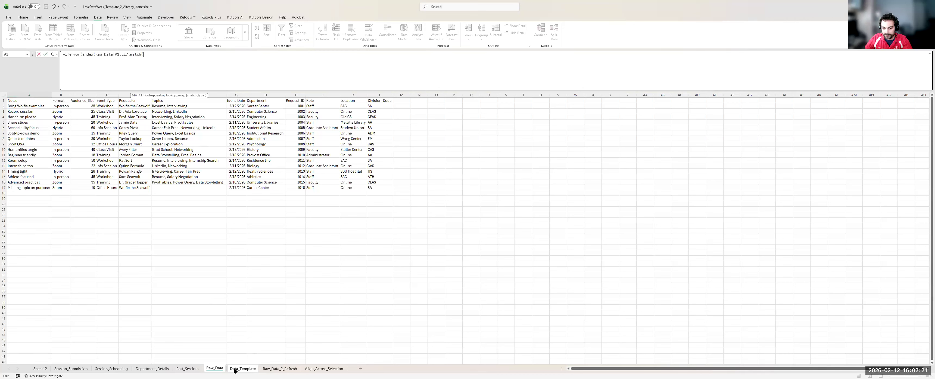
left_click(36, 104)
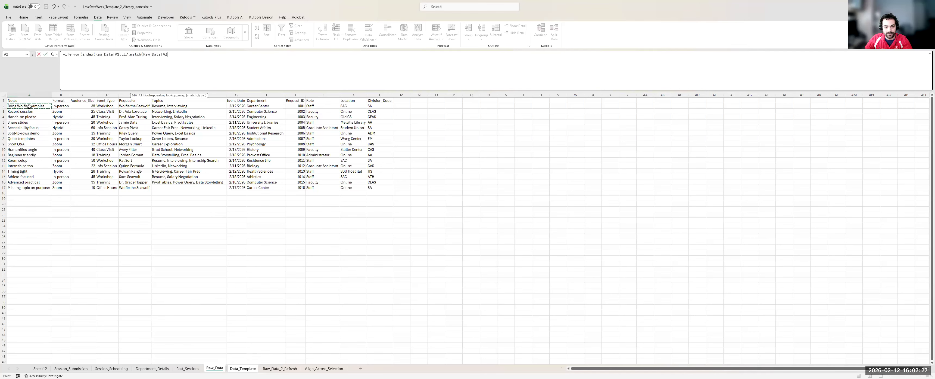
left_click(243, 368)
left_click(19, 105)
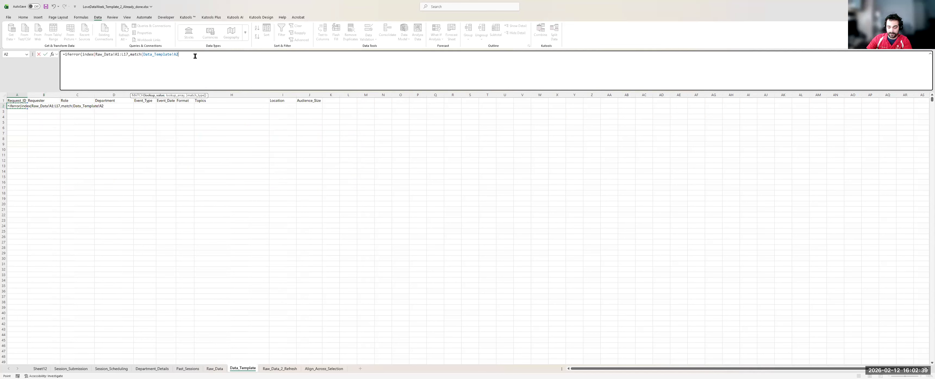
type(",")
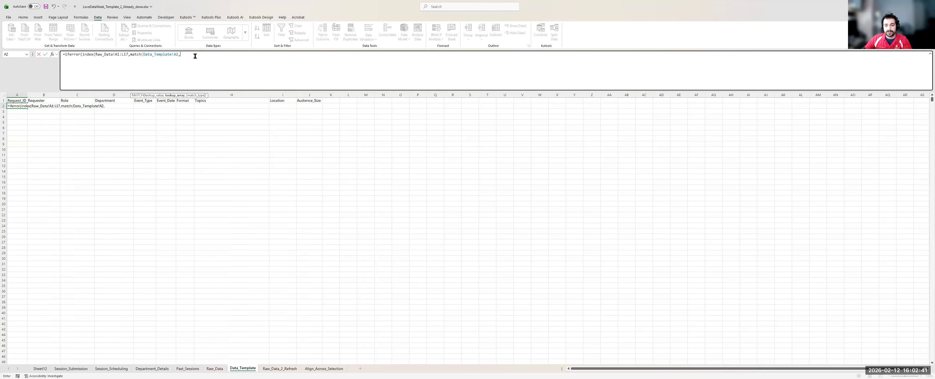
left_click(214, 368)
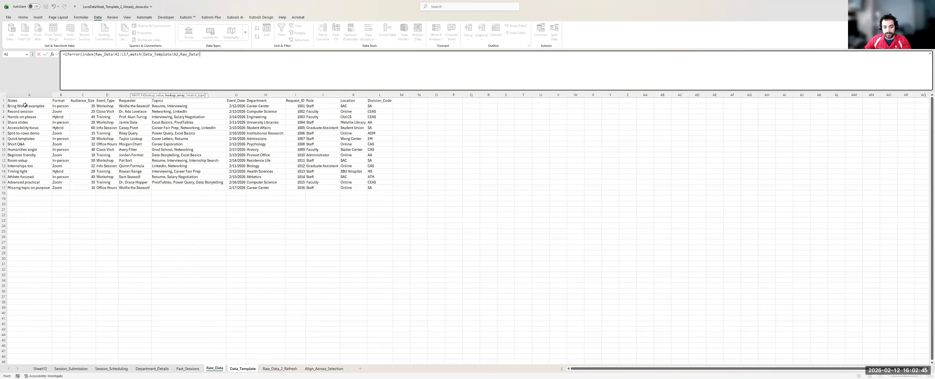
left_click(21, 94)
type(",")
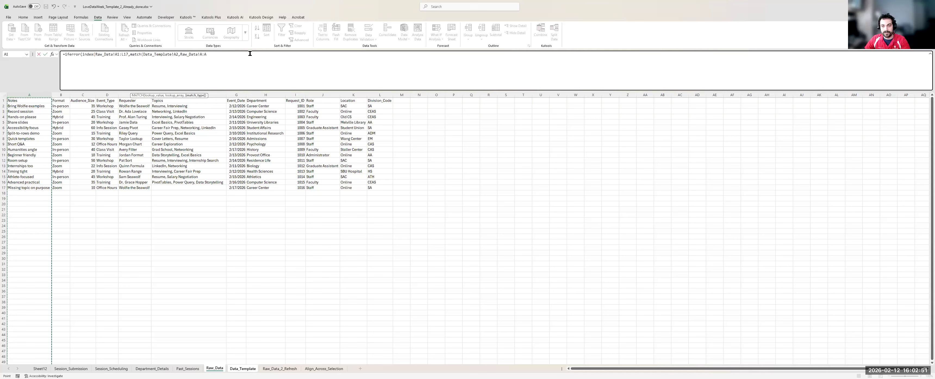
type("0)")
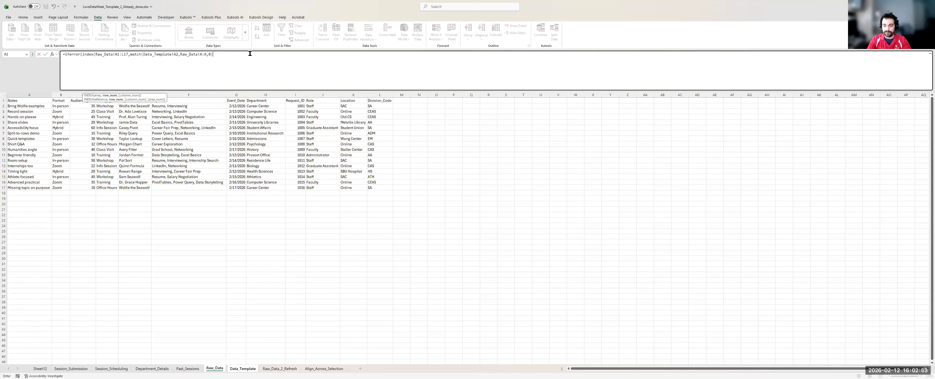
- Add the column argument MATCH(Data_Template!A1,Raw_Data!1:1,0) to the INDEX function
type(",")
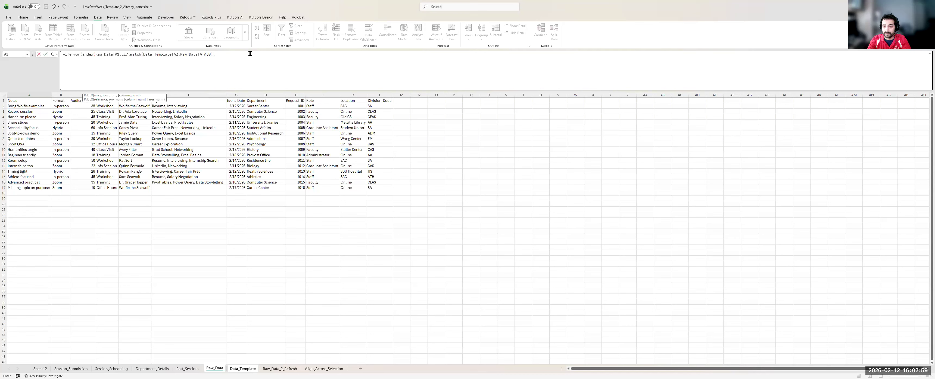
type("match(")
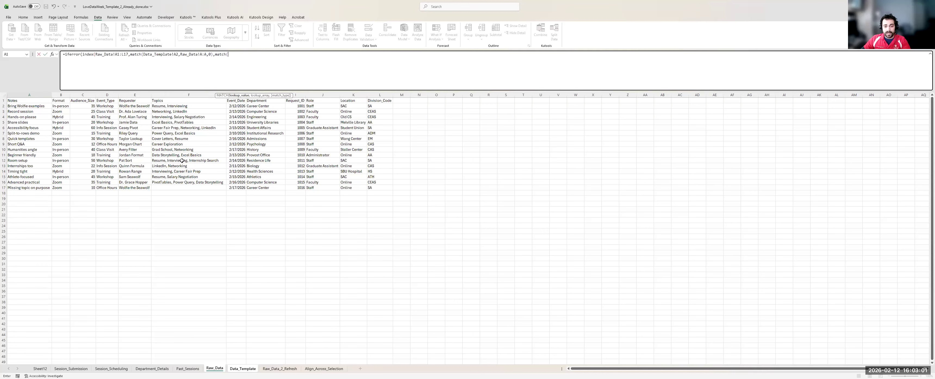
left_click(247, 368)
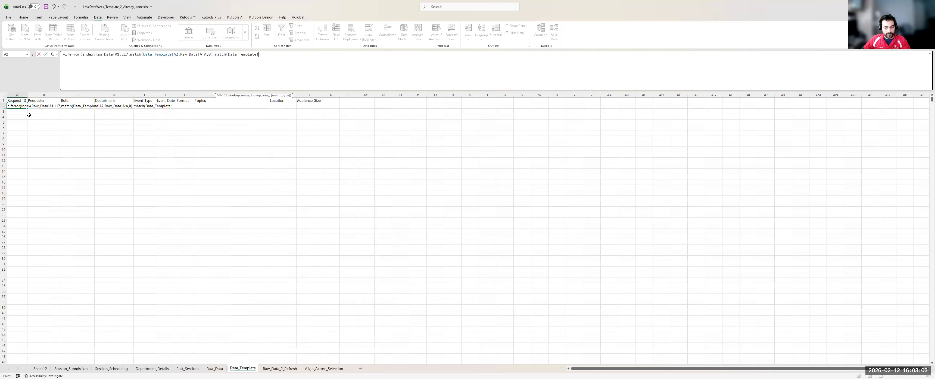
left_click(16, 100)
type(",")
left_click(215, 368)
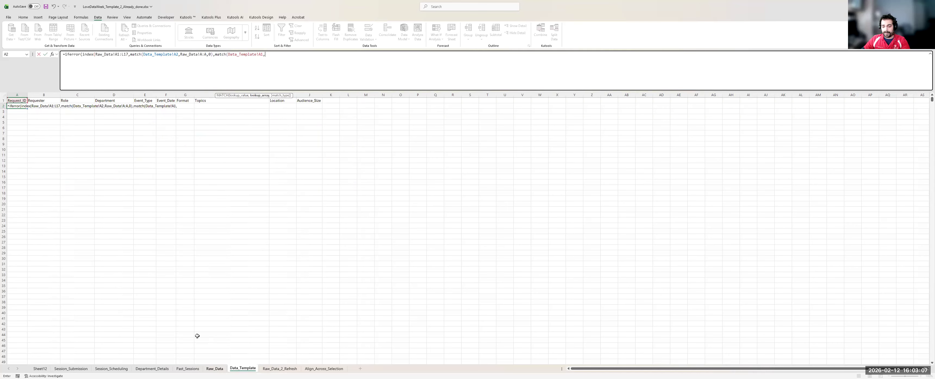
left_click(4, 99)
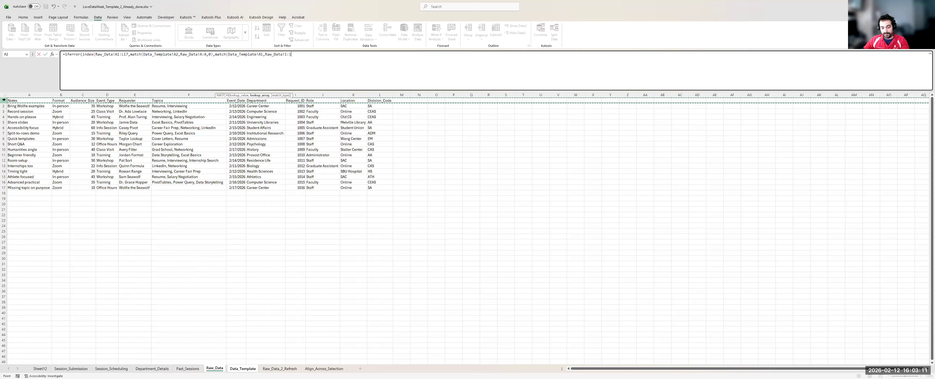
type(",0)")
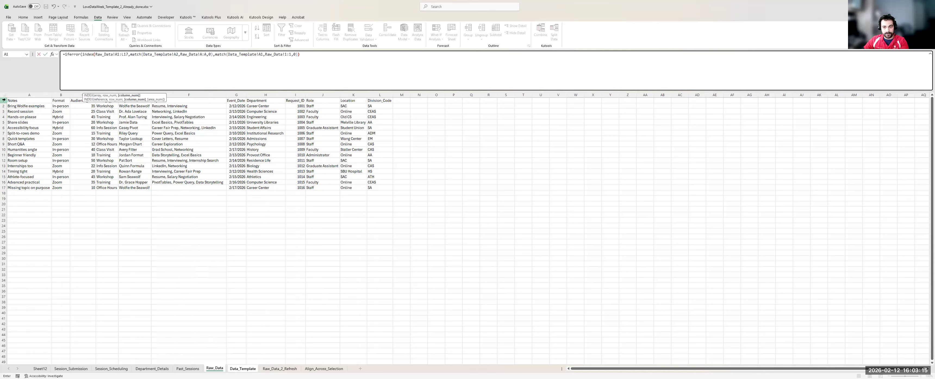
- Close the INDEX function, add "" as the IFERROR fallback value, and enter the formula in Data_Template cell A2
type(")")
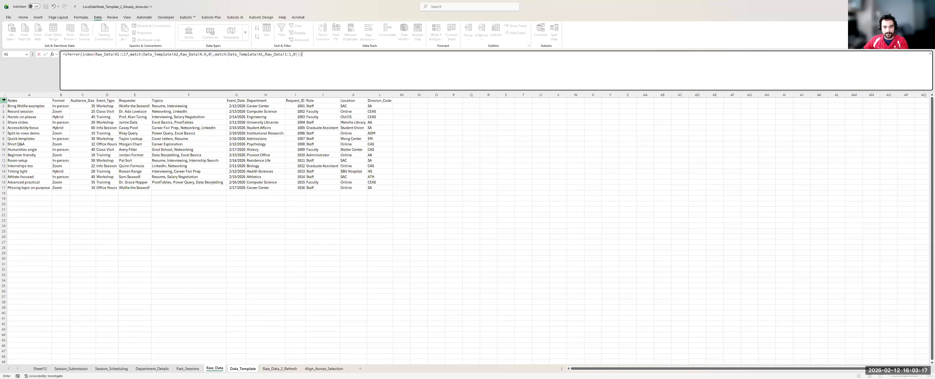
key("Return")
key("Return")
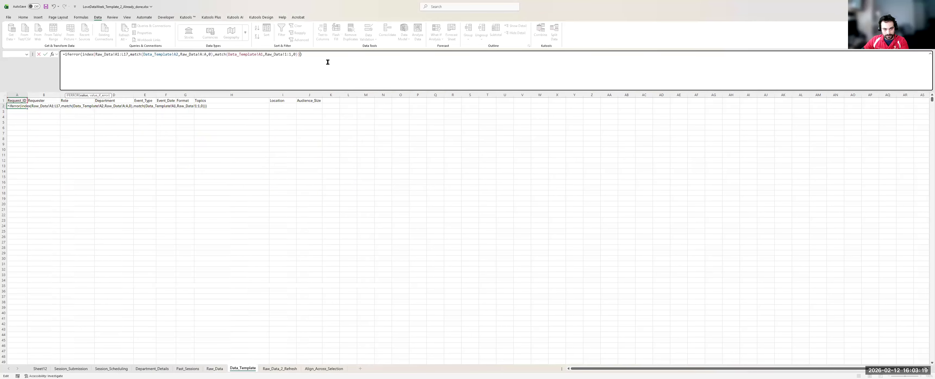
key("BackSpace")
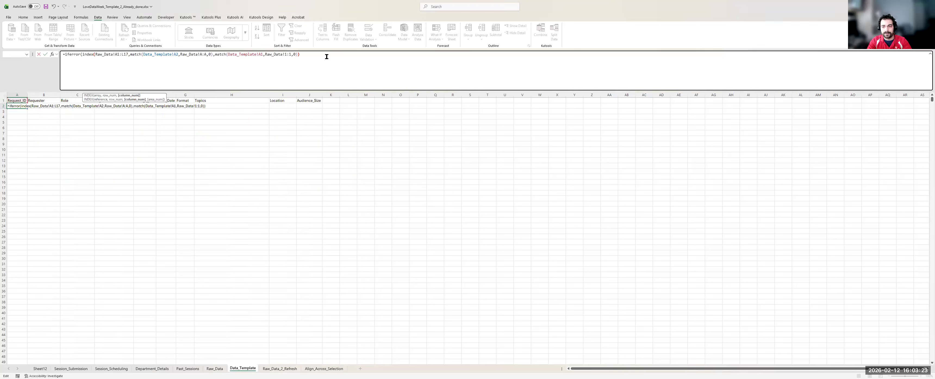
type(")")
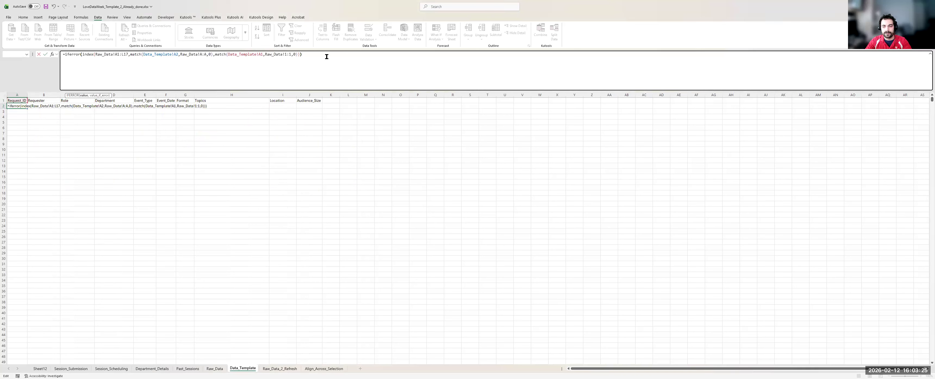
type(",\"\"")
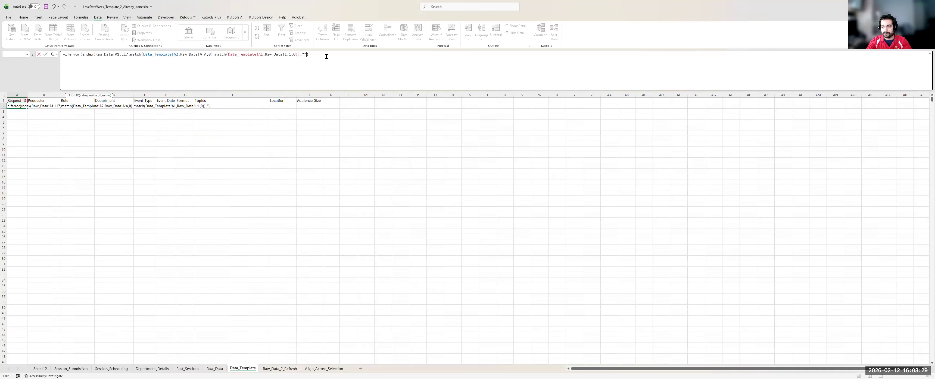
key("ctrl+Return")
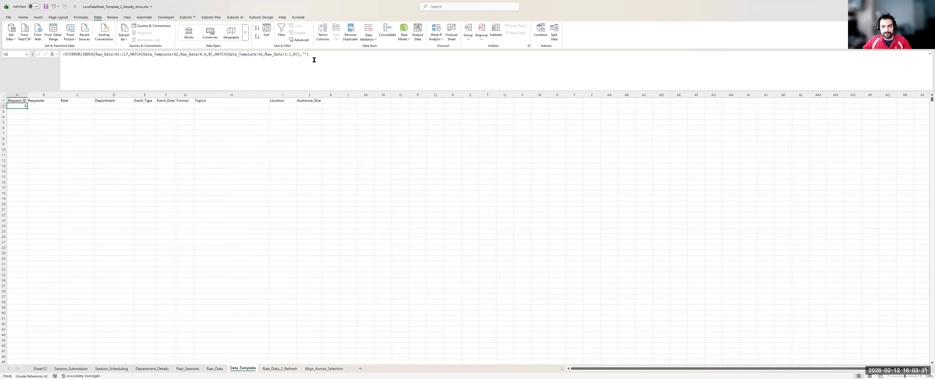
- Try filling the A2 formula across row 2 to the Audience_Size column, and undo the fill
left_click(304, 54)
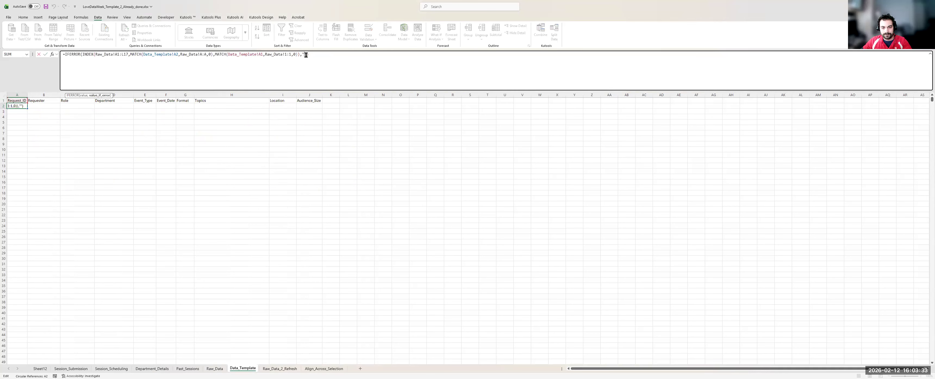
left_click(287, 54)
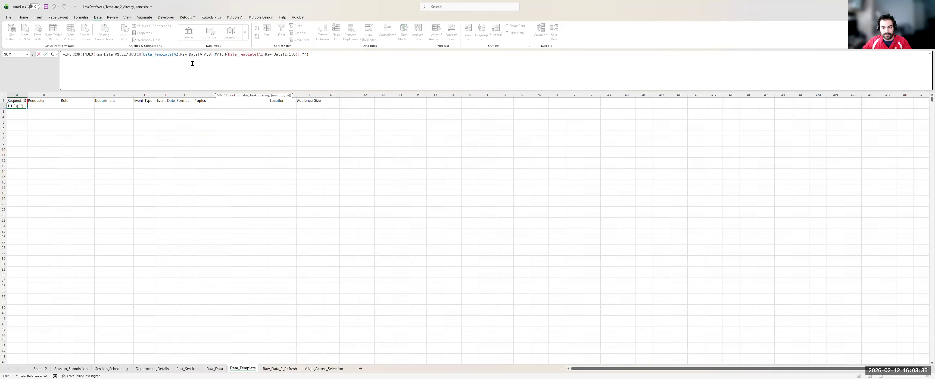
left_click(113, 54)
key("Return")
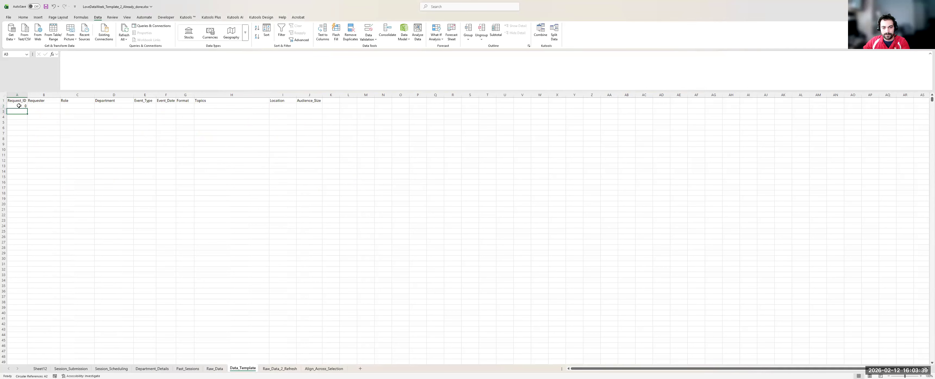
left_click(25, 106)
left_click_drag(26, 107, 321, 109)
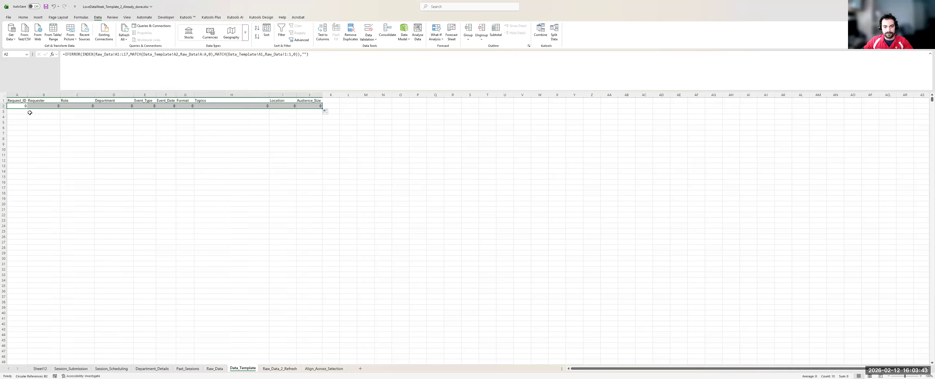
key("ctrl+z")
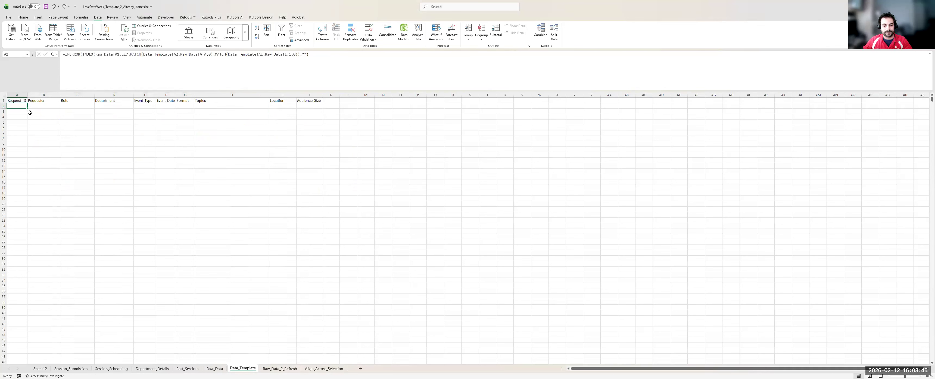
- Start a new formula in Data_Template cell A2 with IFERROR(INDEX( using Raw_Data!A1:L17 as the array
type("=")
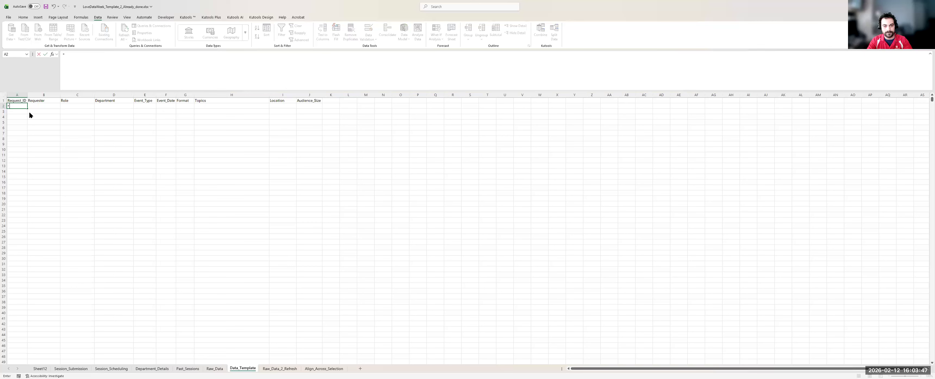
type("IFERROR(")
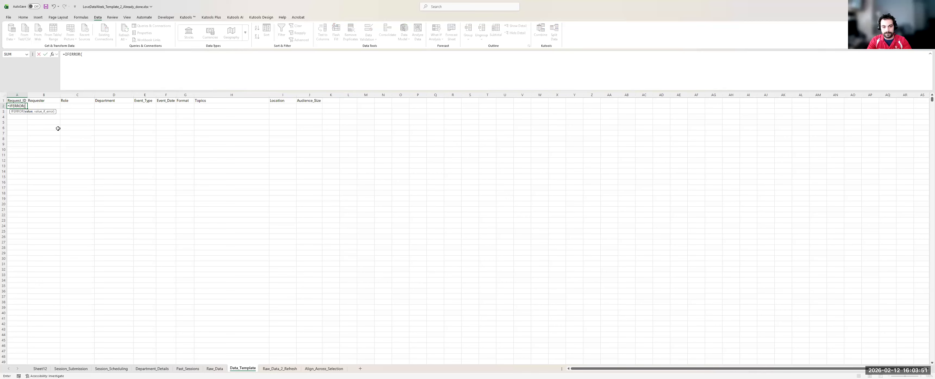
type("INDEX(")
left_click(216, 368)
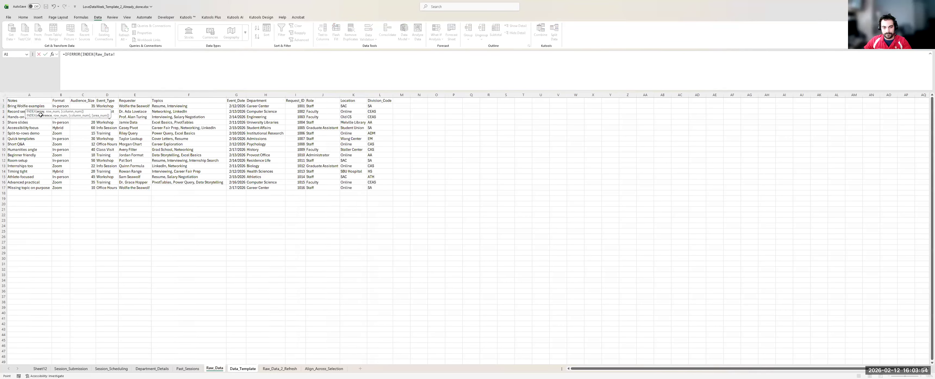
left_click(36, 99)
key("ctrl+shift+Right")
key("ctrl+shift+Down")
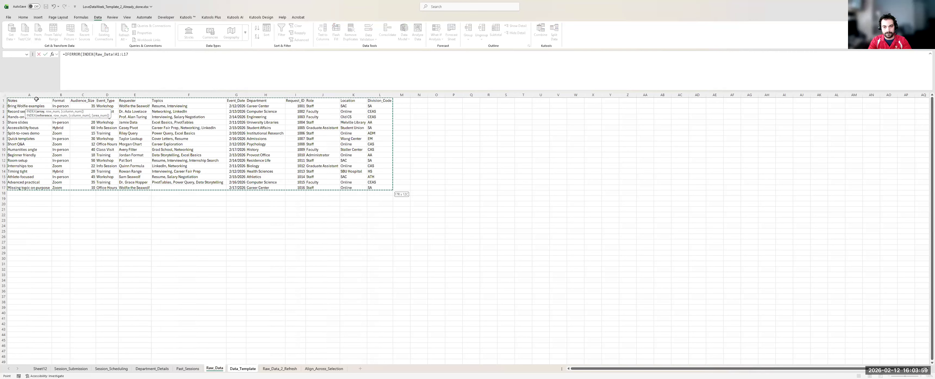
- Add MATCH(Raw_Data!E2,Raw_Data!E:E,0) as the row argument to look up the requester
type(",MATCH(")
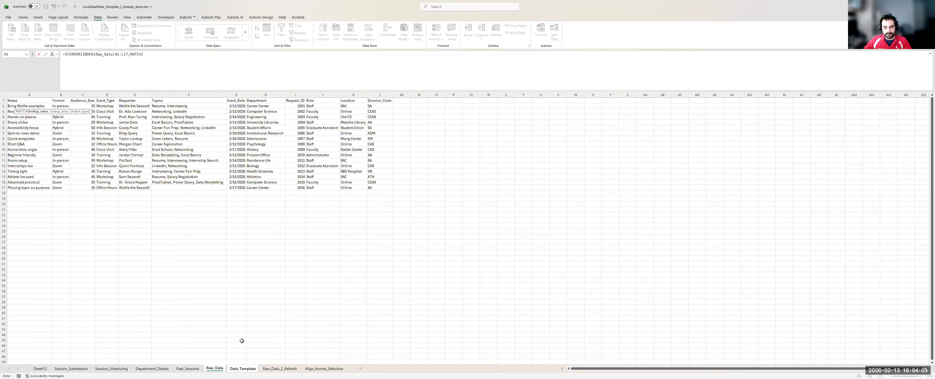
left_click(133, 106)
type(",")
left_click(138, 94)
type(",Raw_Data!E:E,0")
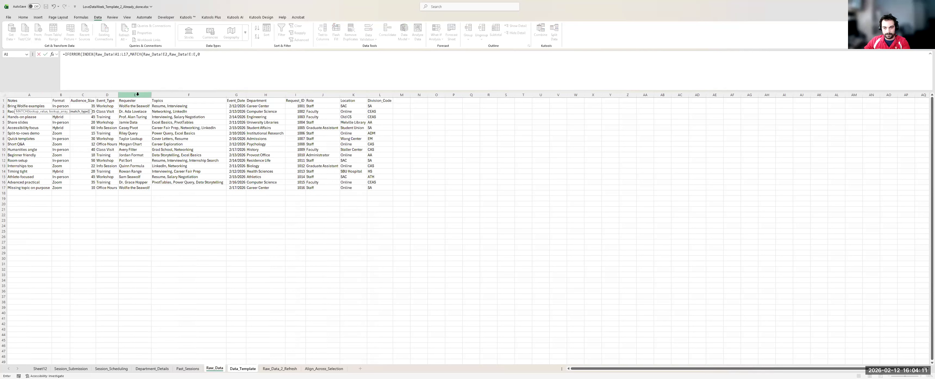
type(")")
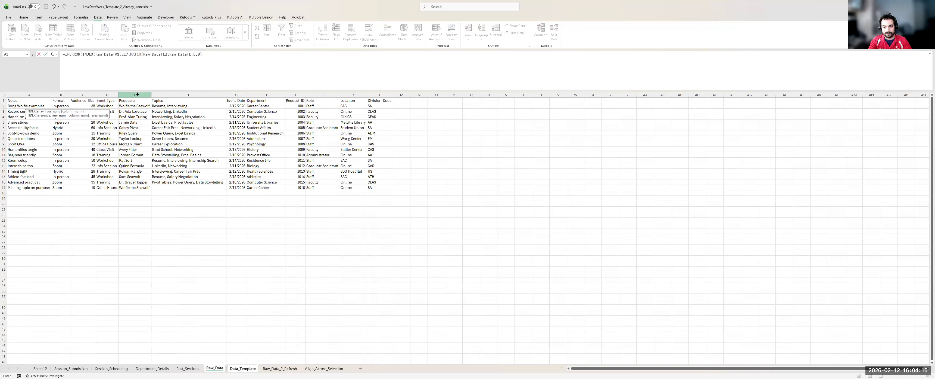
- Add MATCH(Data_Template!A1,Raw_Data!1:1,0) as the column argument to look up the header
type(",MATCH(")
left_click(245, 370)
left_click(24, 99)
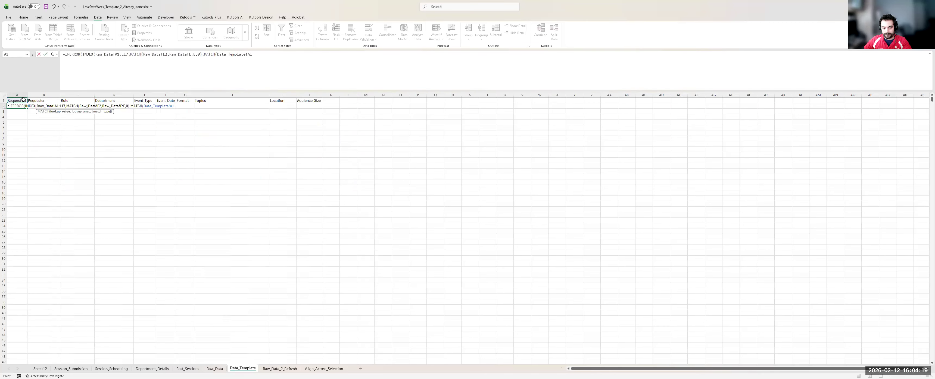
type(",")
left_click(214, 368)
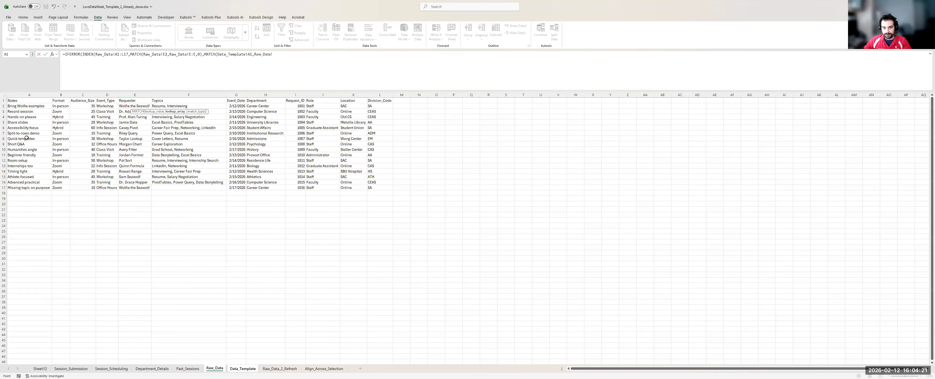
left_click(3, 101)
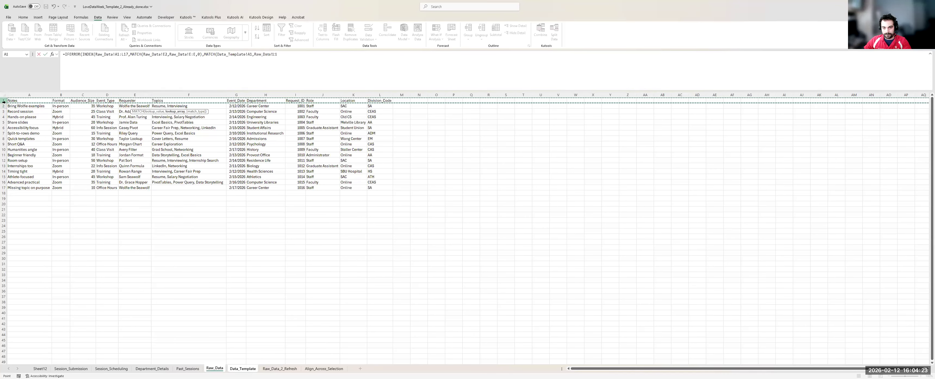
type(",0")
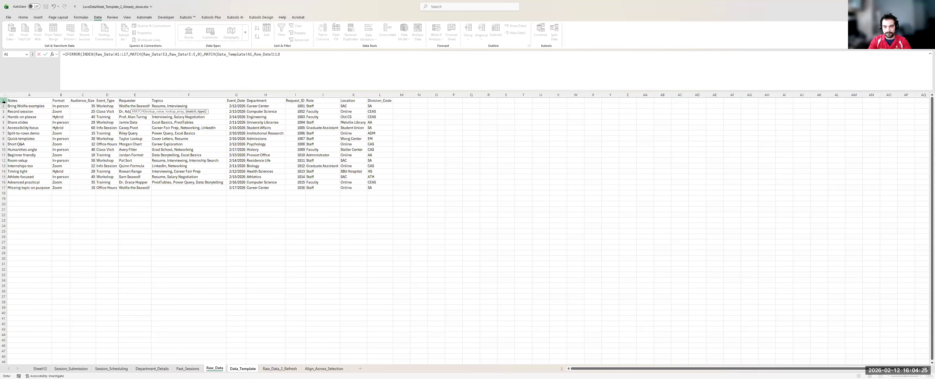
type(")")
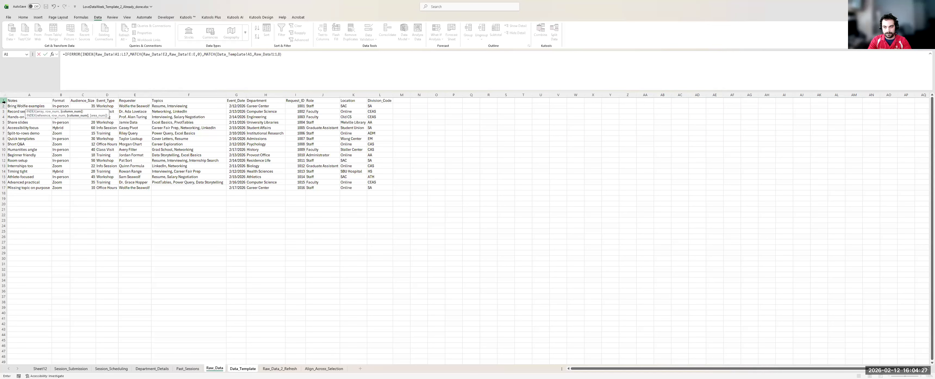
- Close the INDEX function, set "" as the IFERROR fallback, and enter the rebuilt A2 formula
type("),\"")
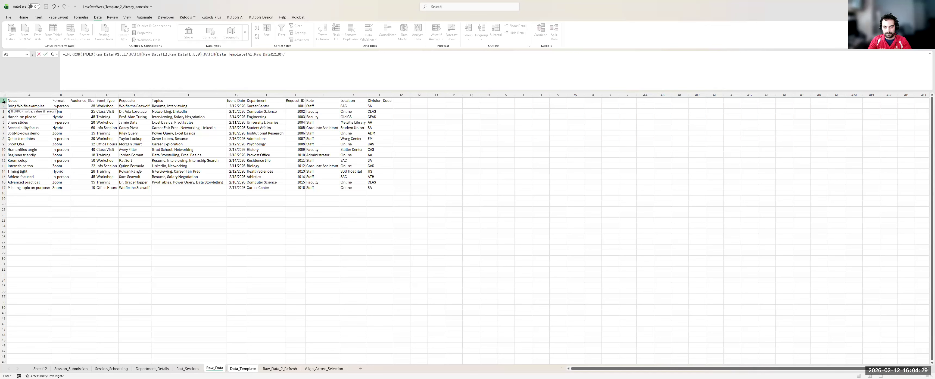
type("\"")
key("Return")
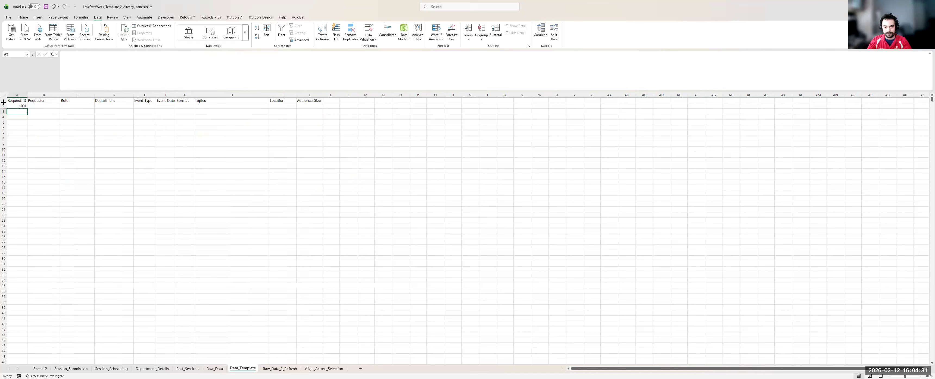
- Try filling the A2 formula across to the Audience_Size column, and clear the copied formulas from B2:J2
left_click_drag(26, 108, 321, 117)
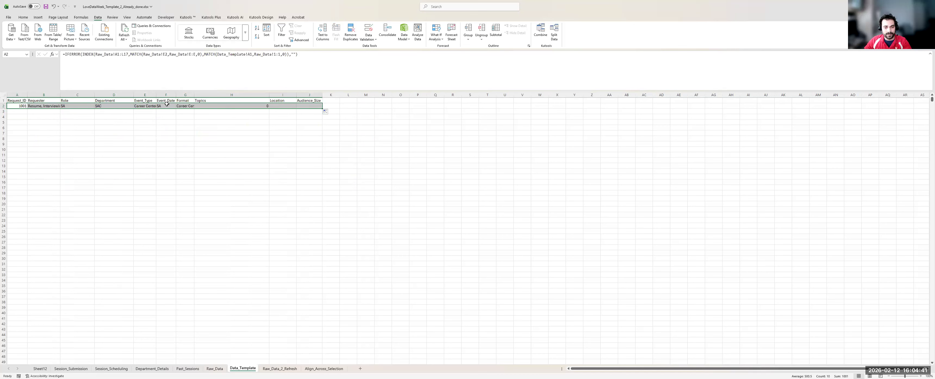
left_click(36, 105)
left_click(109, 106)
left_click(235, 105)
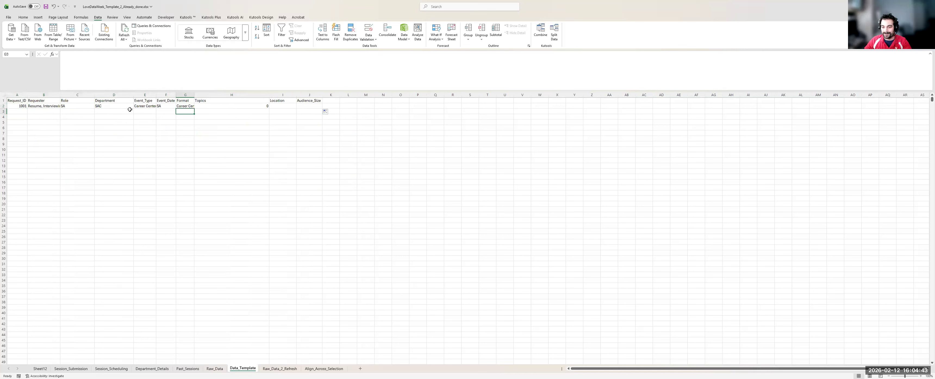
left_click(43, 106)
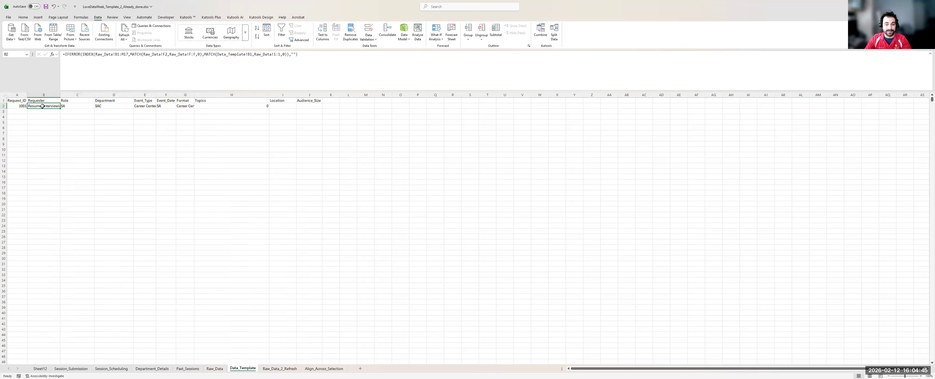
key("ctrl+shift+Right")
key("Delete")
key("Left")
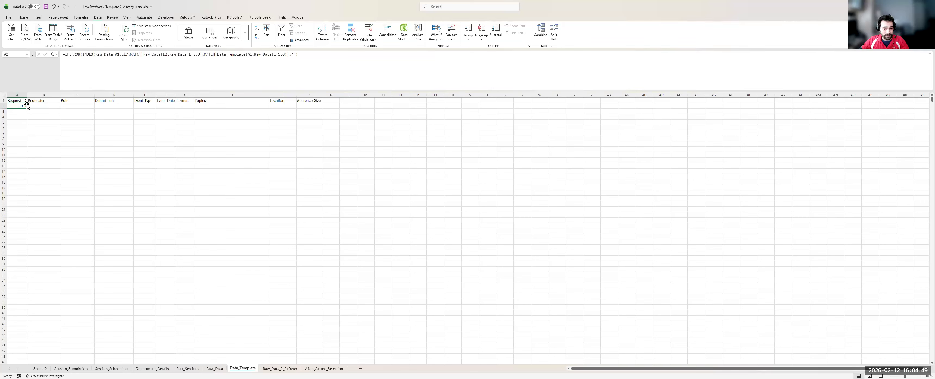
- Fill row 2 from A2 again to examine how the copied formulas' references shift, and undo the fill
left_click_drag(27, 108, 295, 108)
left_click(47, 106)
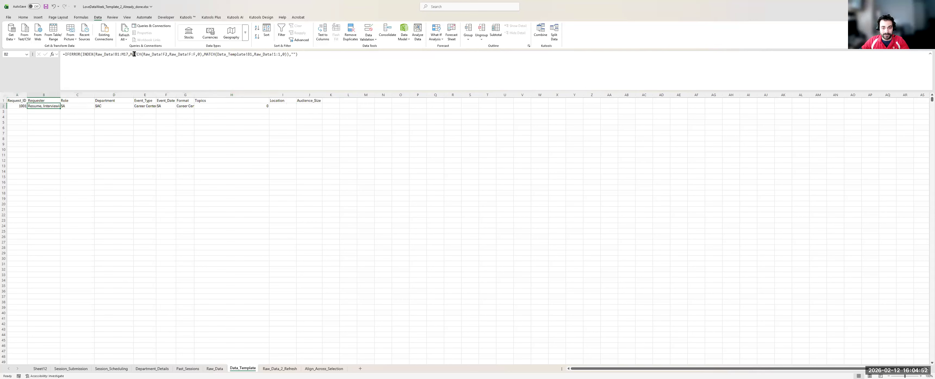
left_click(78, 105)
key("Right")
key("Right")
key("Right")
key("Right")
key("Right")
key("Right")
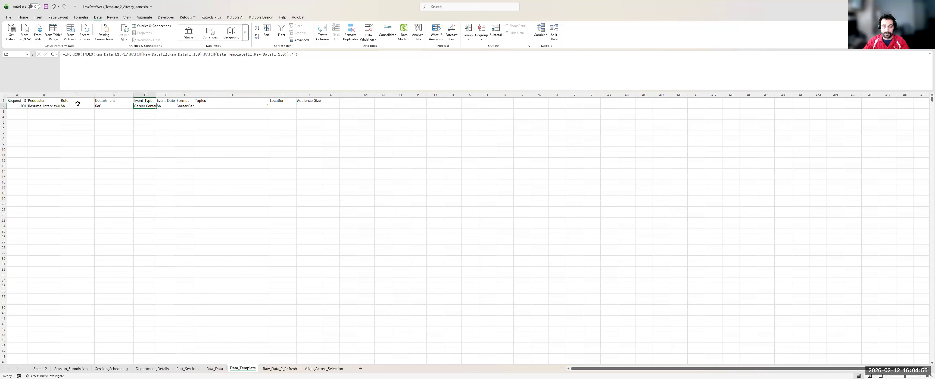
key("ctrl+z")
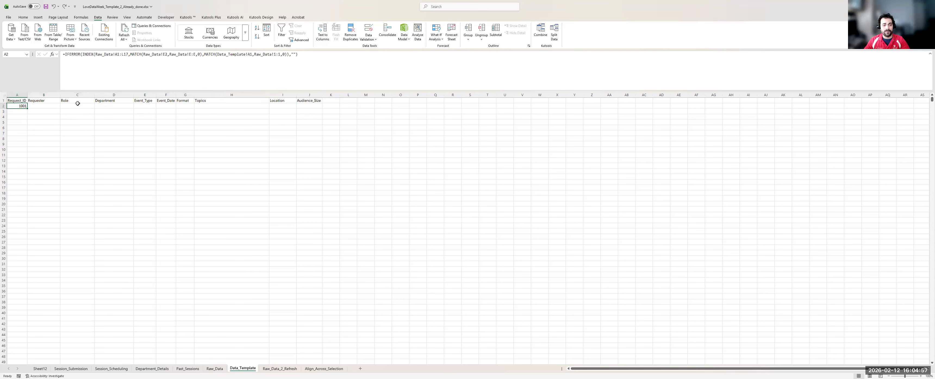
- Make the INDEX array Raw_Data!$A$1:$L$17 and the MATCH lookup column Raw_Data!$E:$E absolute in the A2 formula
left_click(121, 53)
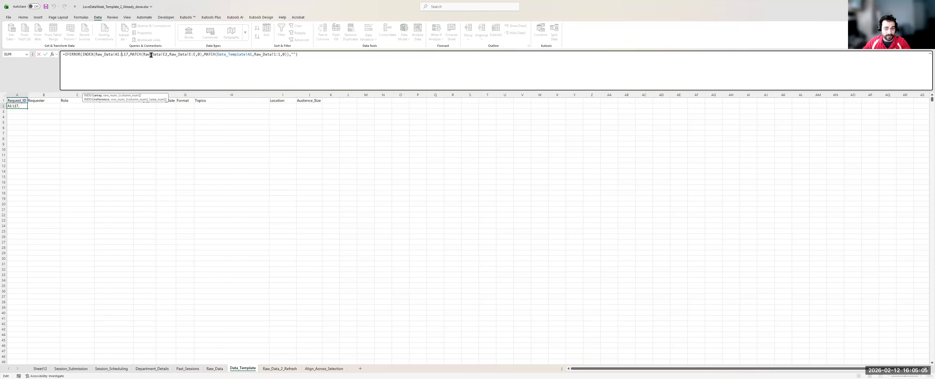
left_click(120, 54)
key("F4")
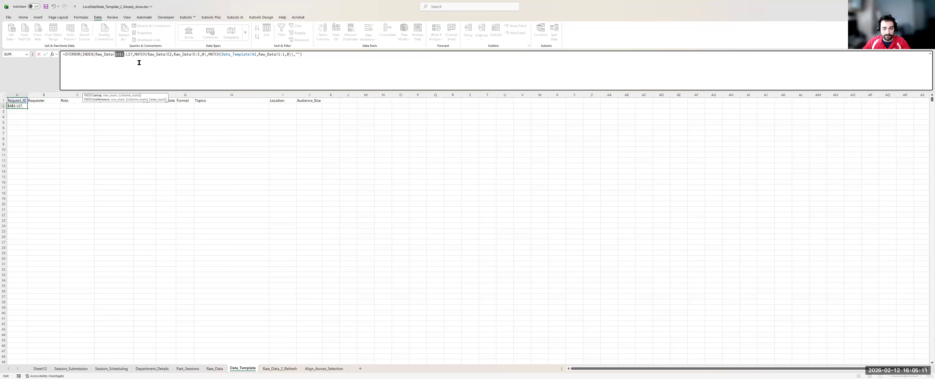
double_click(131, 54)
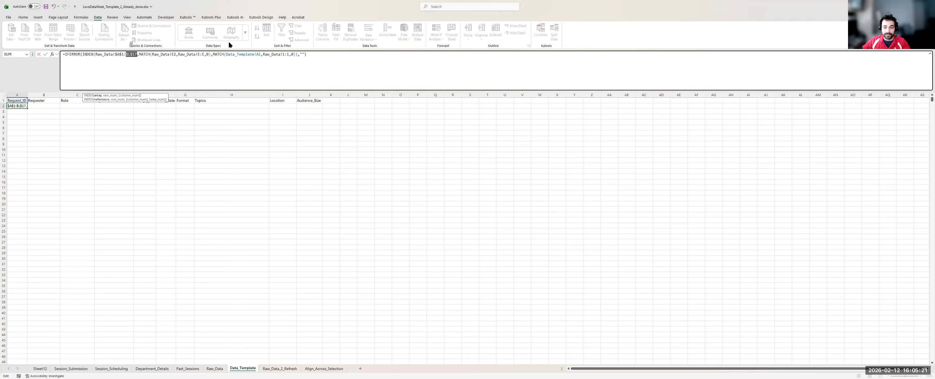
left_click(202, 54)
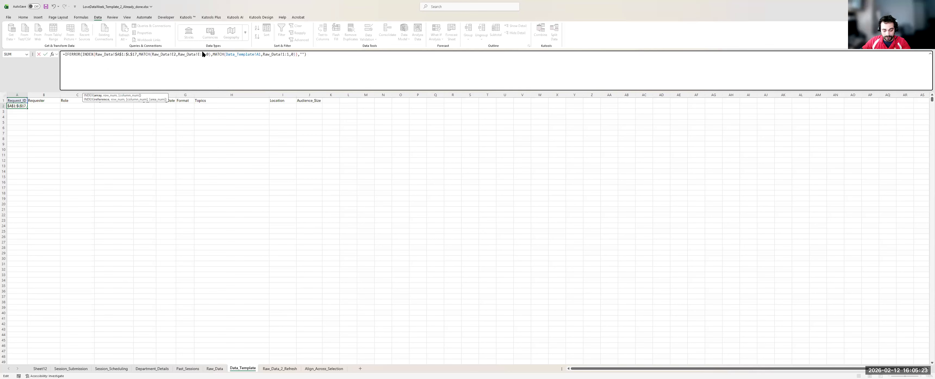
key("F4")
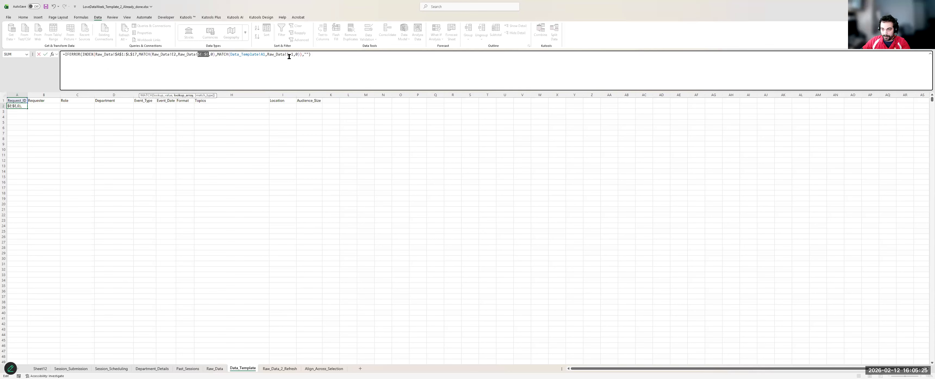